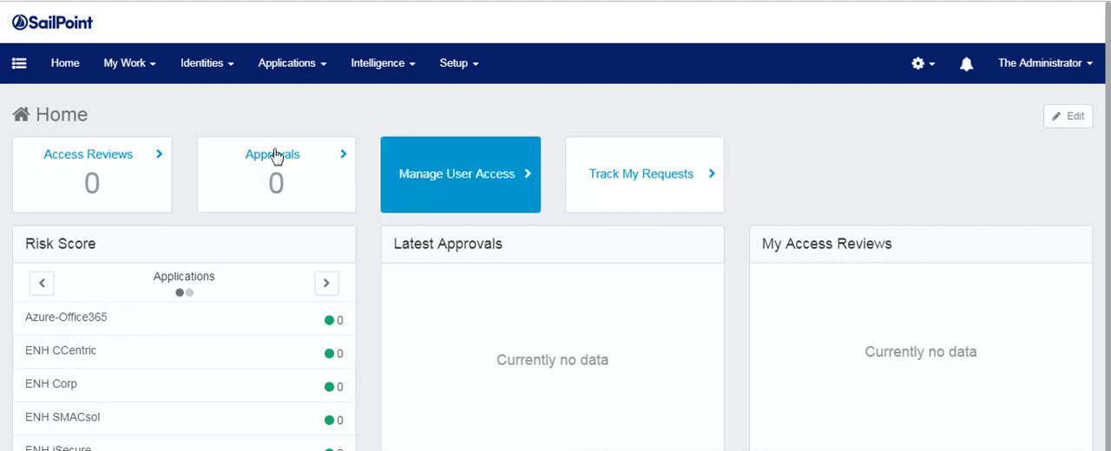
Open the Service Now application definition and review its configuration settings and account schema.
left_click(293, 75)
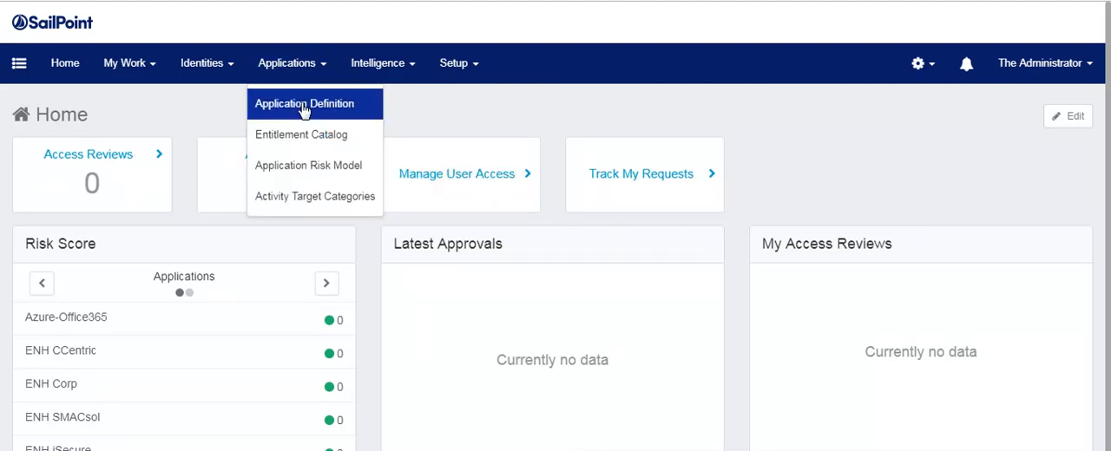
left_click(304, 106)
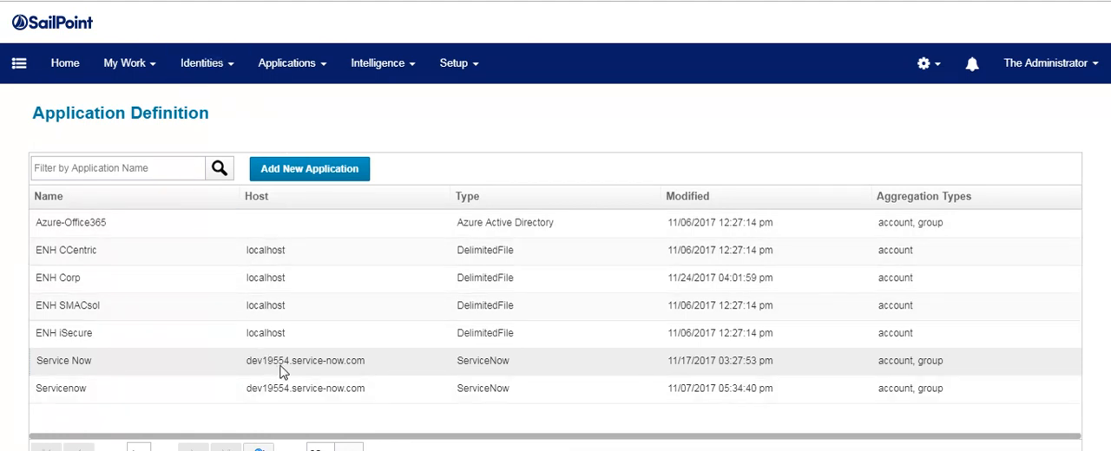
left_click(372, 374)
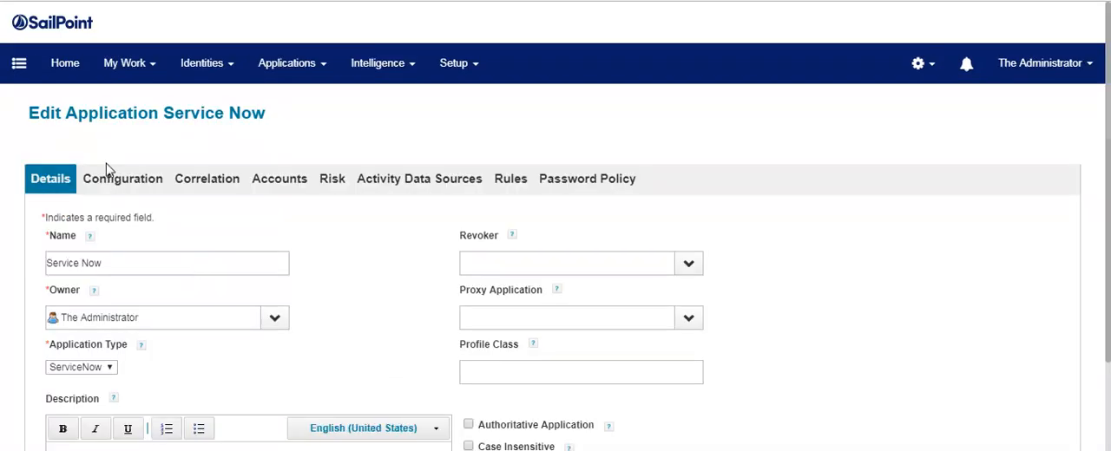
left_click(120, 181)
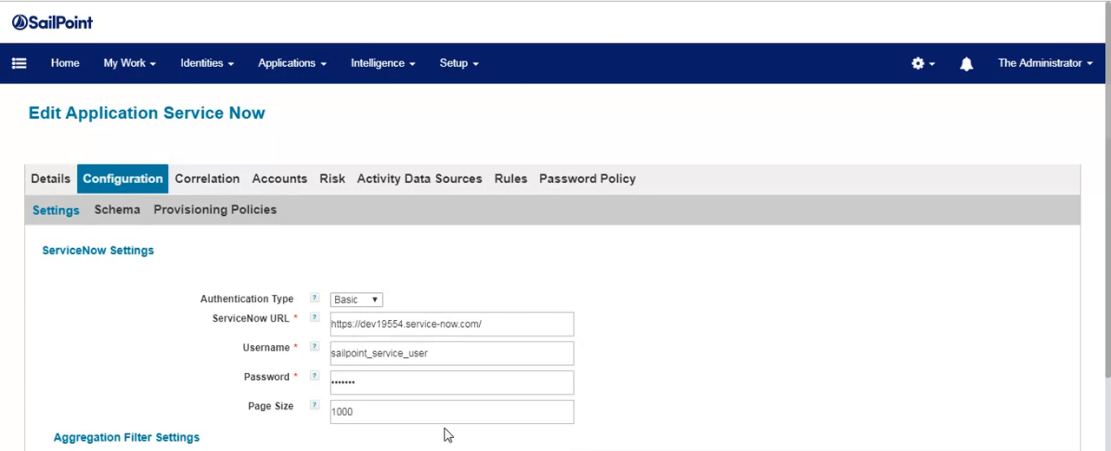
left_click(187, 214)
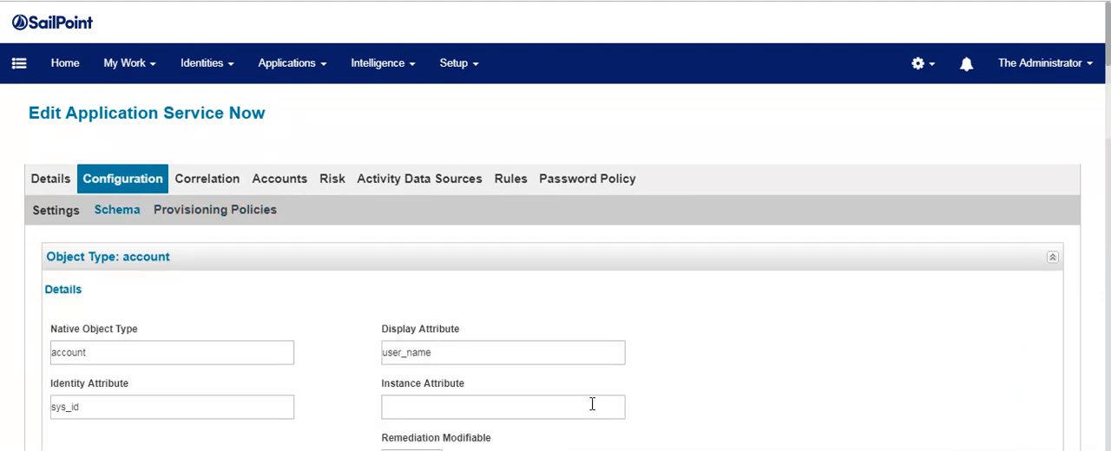
Open the Joiner lifecycle event and examine its options and assigned business process.
left_click(460, 63)
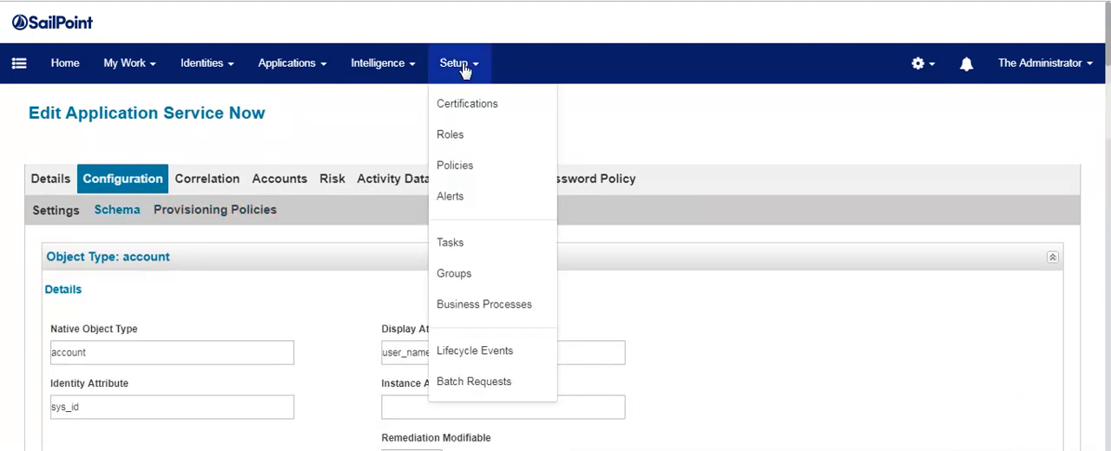
left_click(503, 356)
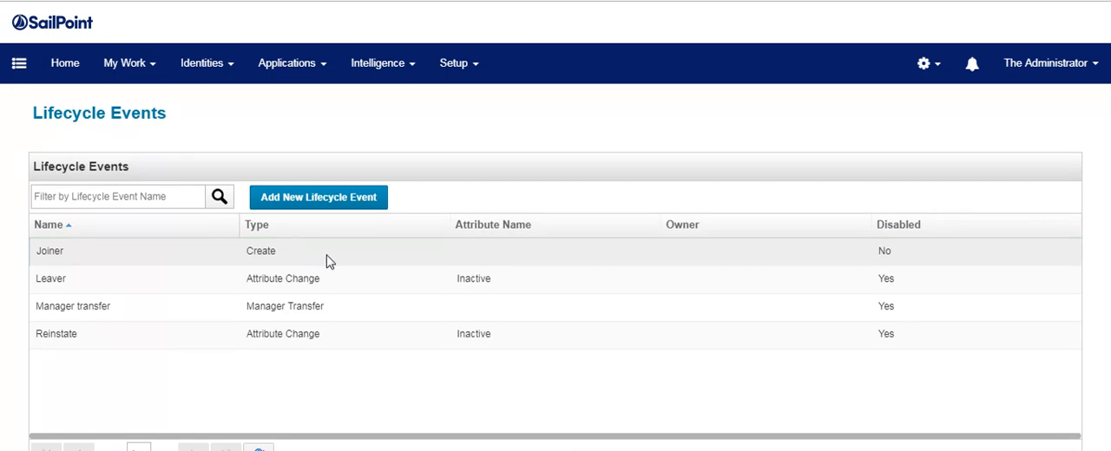
left_click(328, 261)
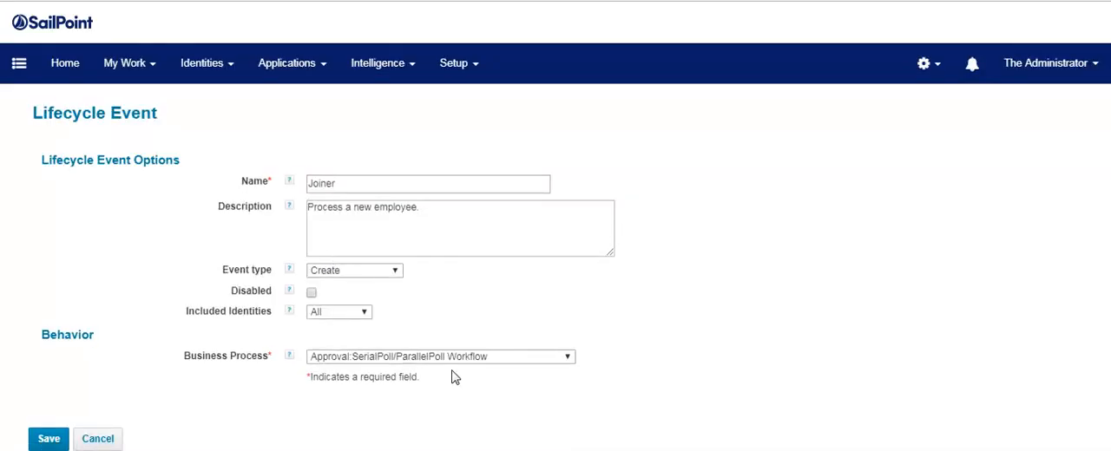
left_click(496, 359)
left_click(447, 219)
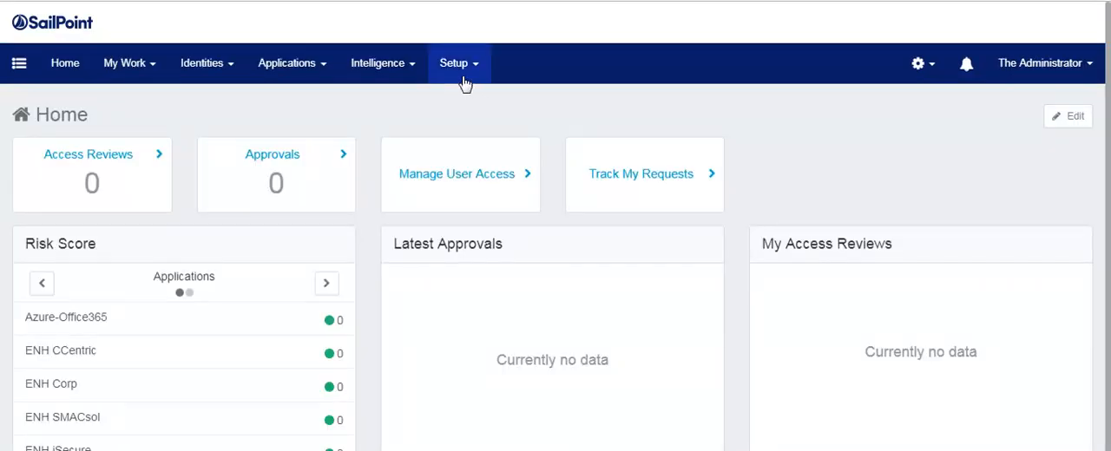
Execute the Account Aggregation for all application task in the background.
left_click(460, 75)
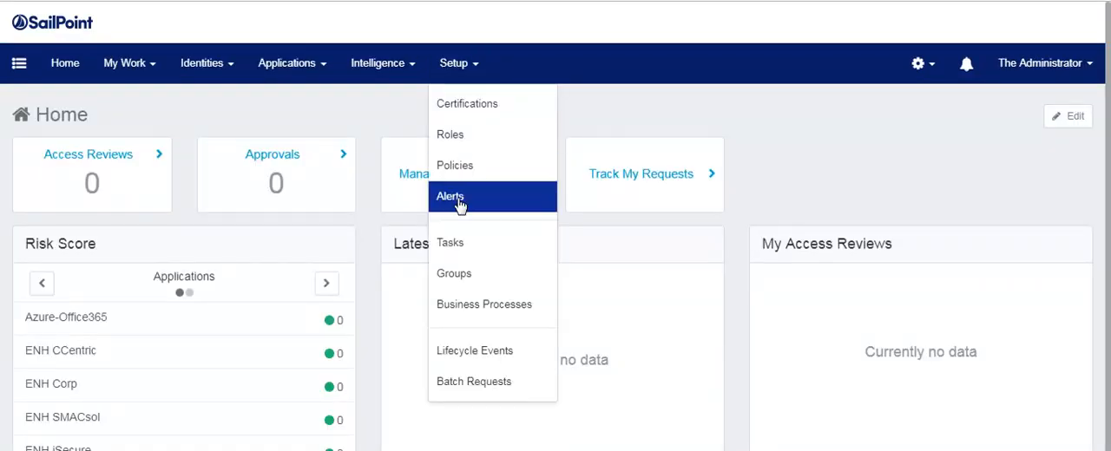
left_click(451, 243)
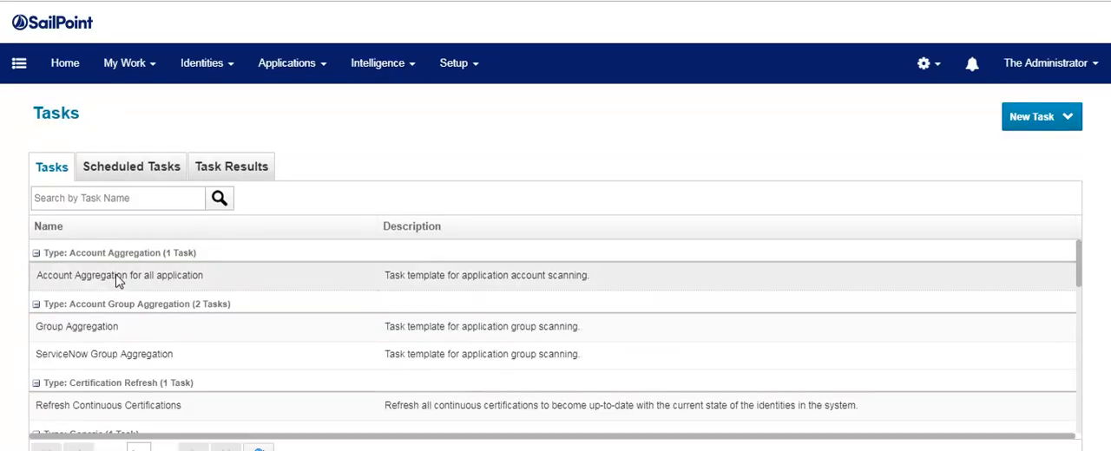
right_click(113, 280)
left_click(172, 333)
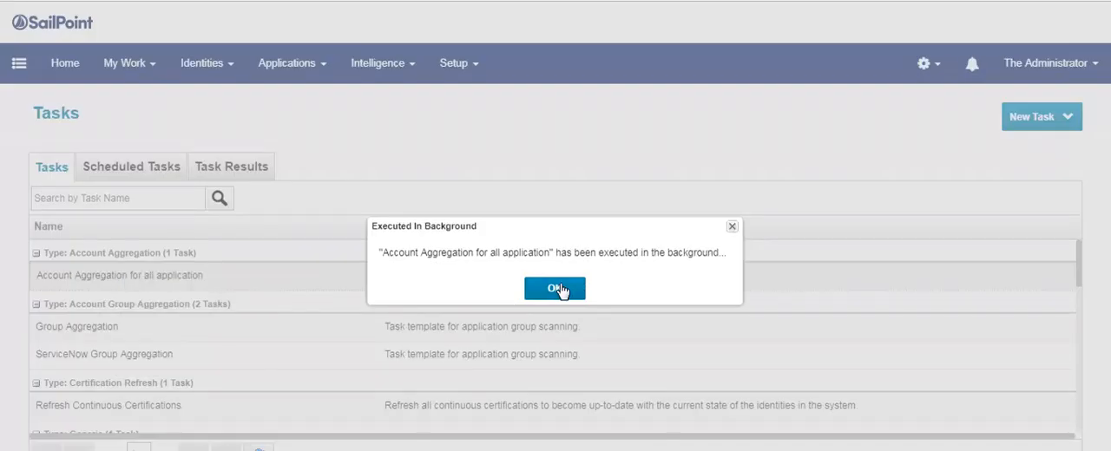
left_click(560, 289)
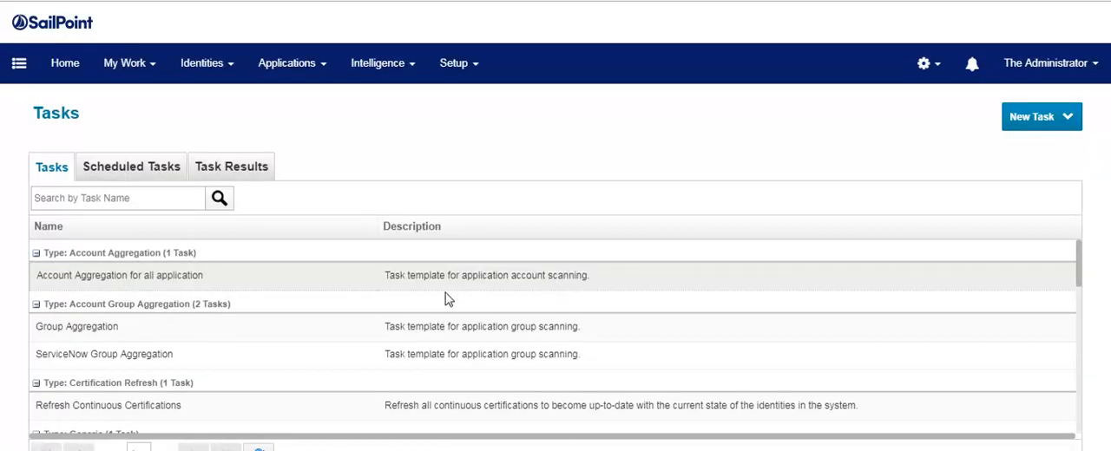
Open the Account Aggregation for all application task result and review its scanned accounts and created identities.
left_click(231, 165)
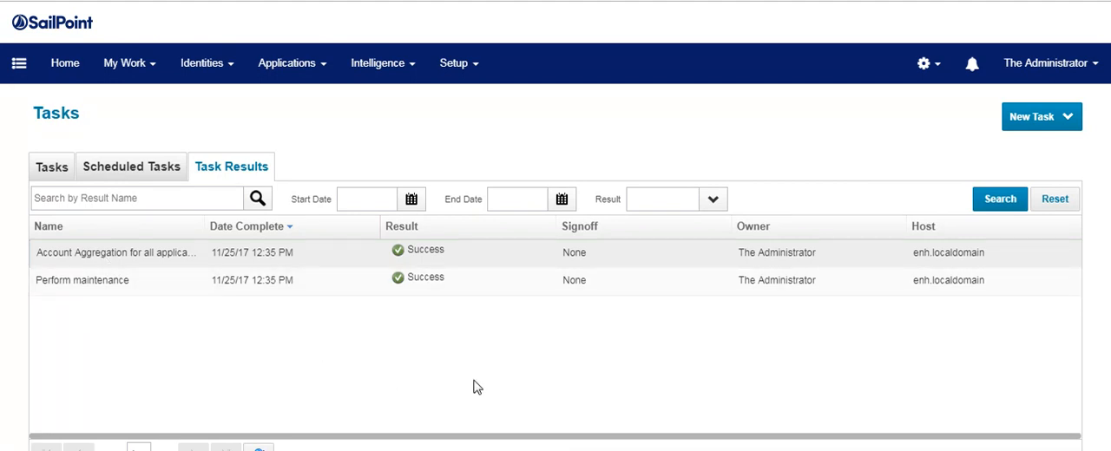
scroll(578, 400, "down", 1)
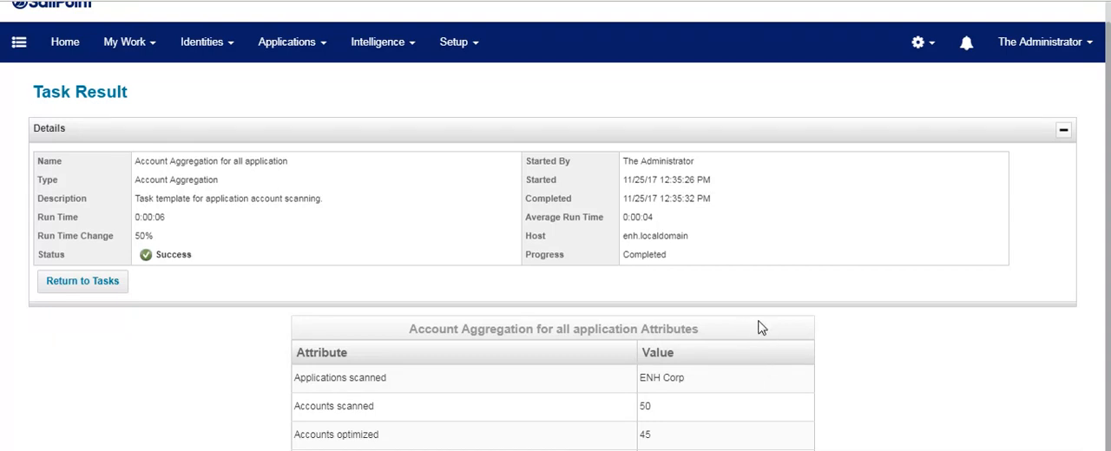
left_click(1063, 130)
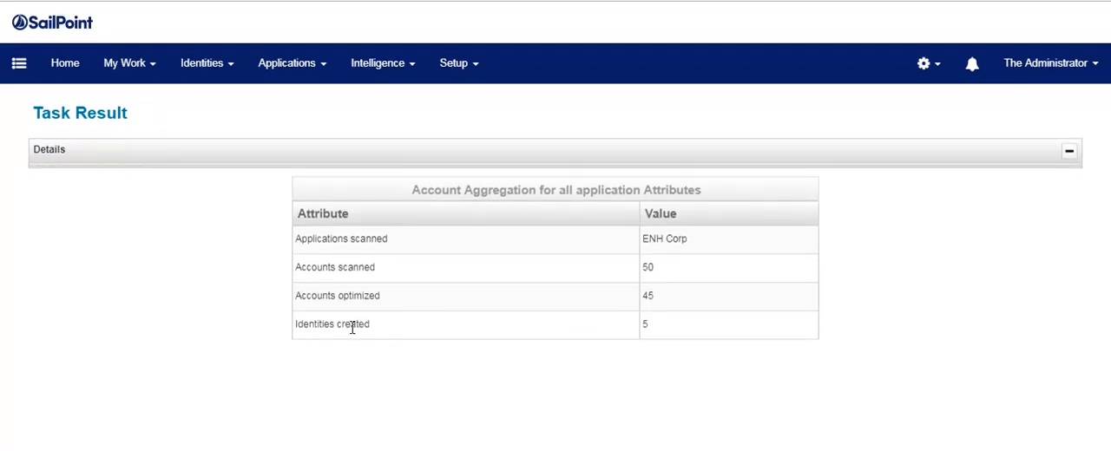
Execute the Refresh Identity Cube task in the background from the task list.
left_click(460, 62)
left_click(451, 315)
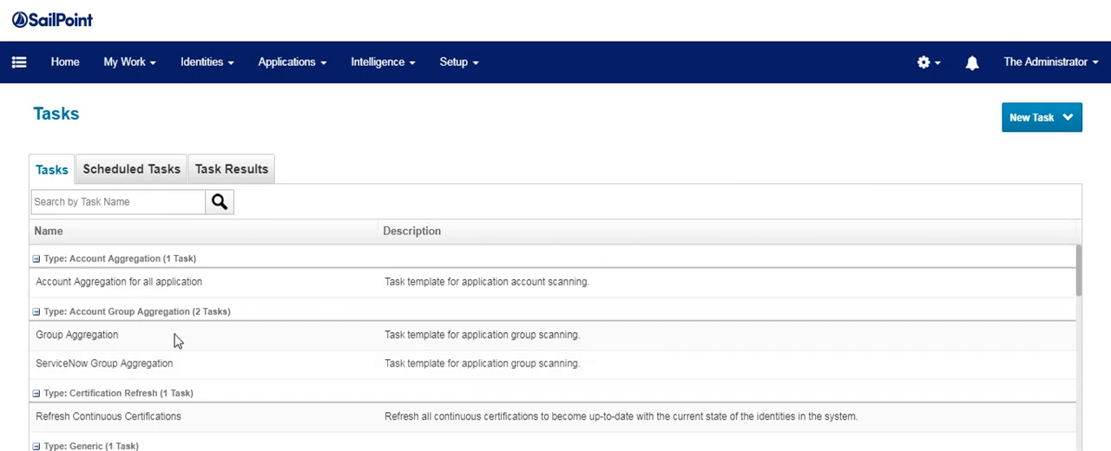
left_click(13, 276)
left_click_drag(1078, 259, 1079, 292)
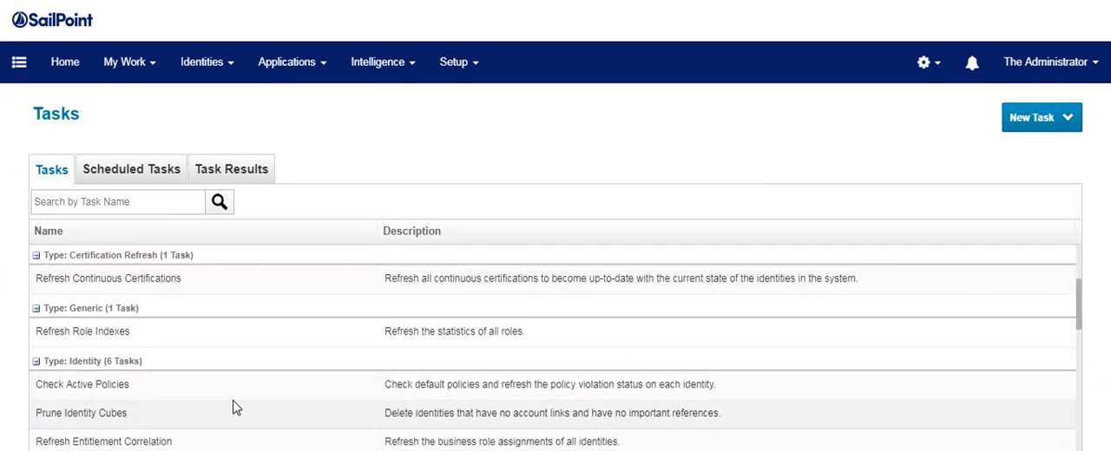
scroll(235, 409, "down", 3)
right_click(149, 330)
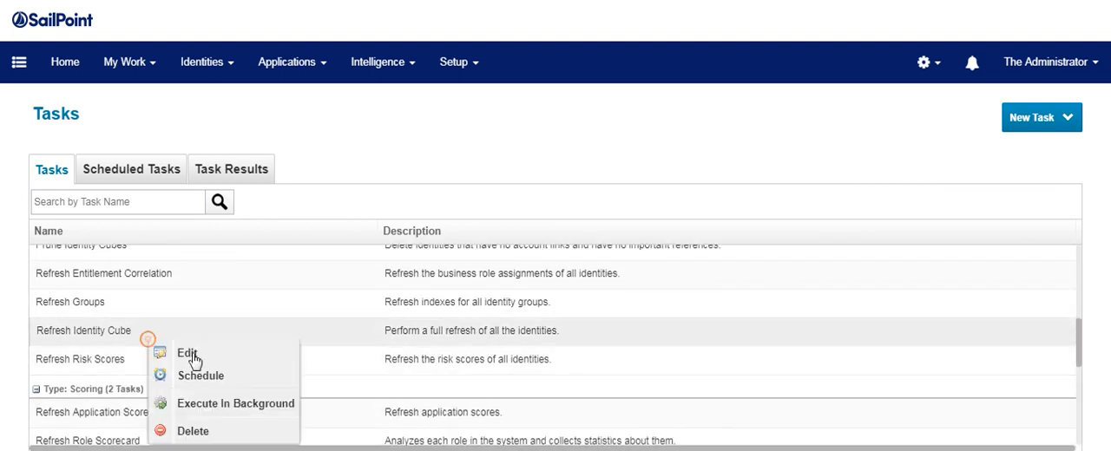
left_click(236, 404)
left_click(573, 297)
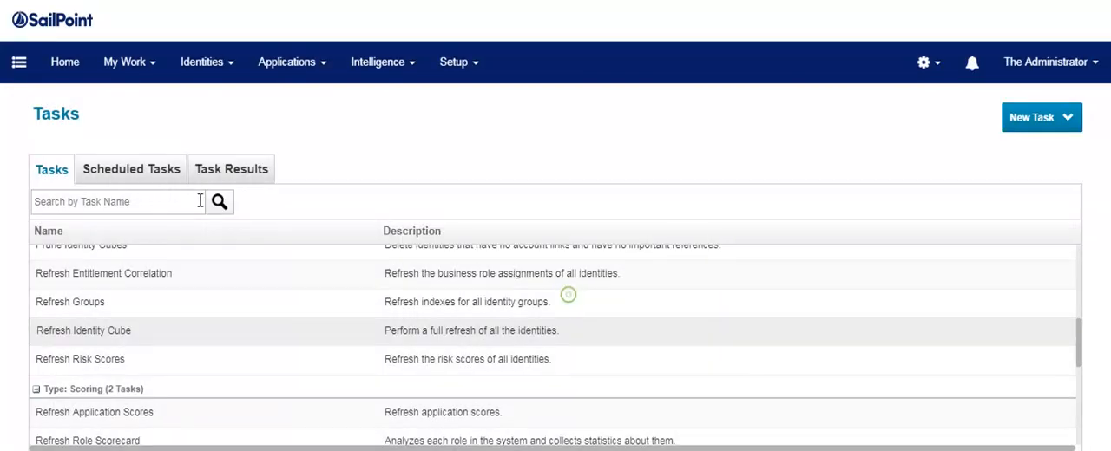
Review the details and interactions of the last listed pending Joiner task result, then return to the tasks.
left_click(219, 175)
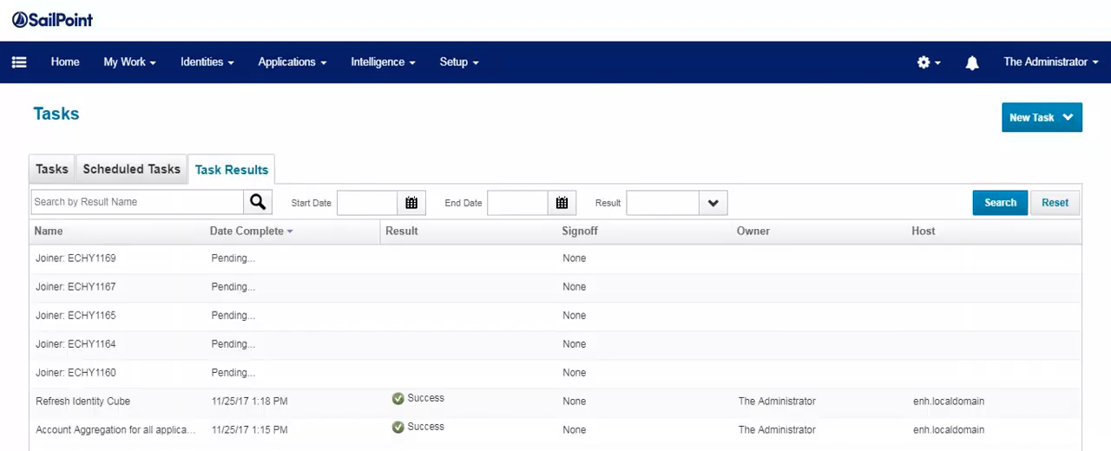
left_click(234, 380)
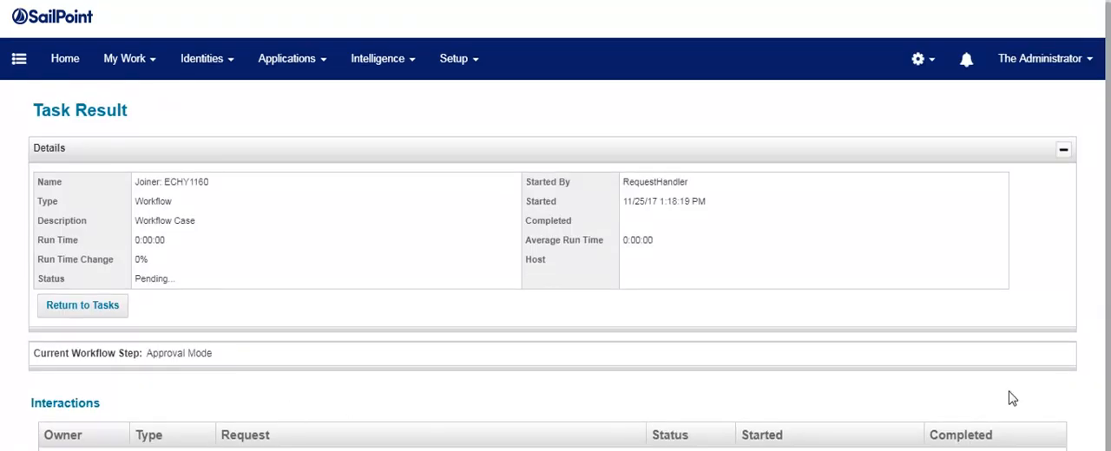
left_click(1062, 149)
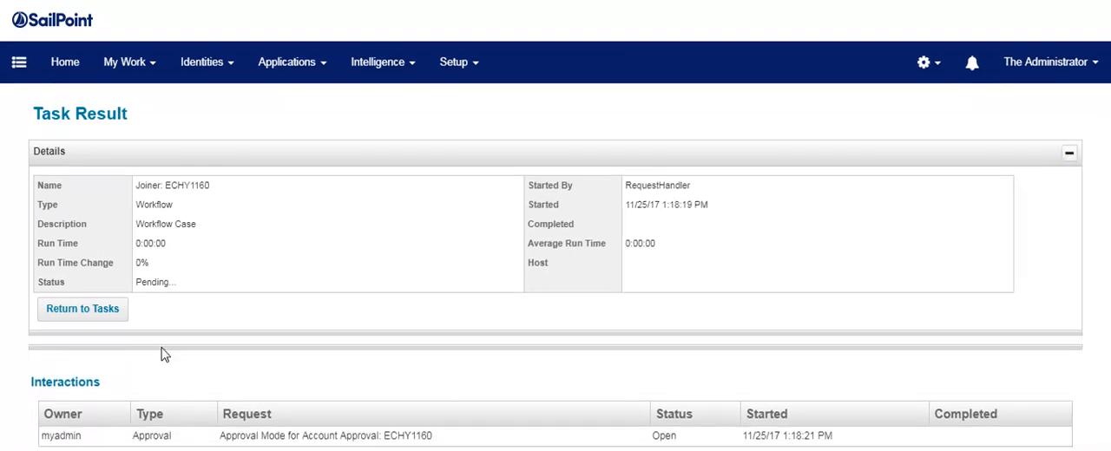
left_click(84, 311)
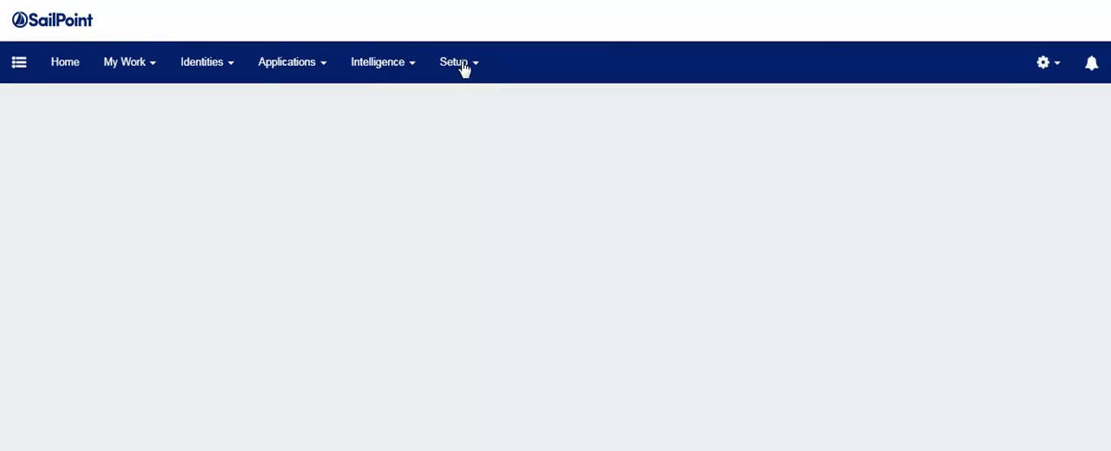
Reopen the task list and check the task results again.
left_click(464, 66)
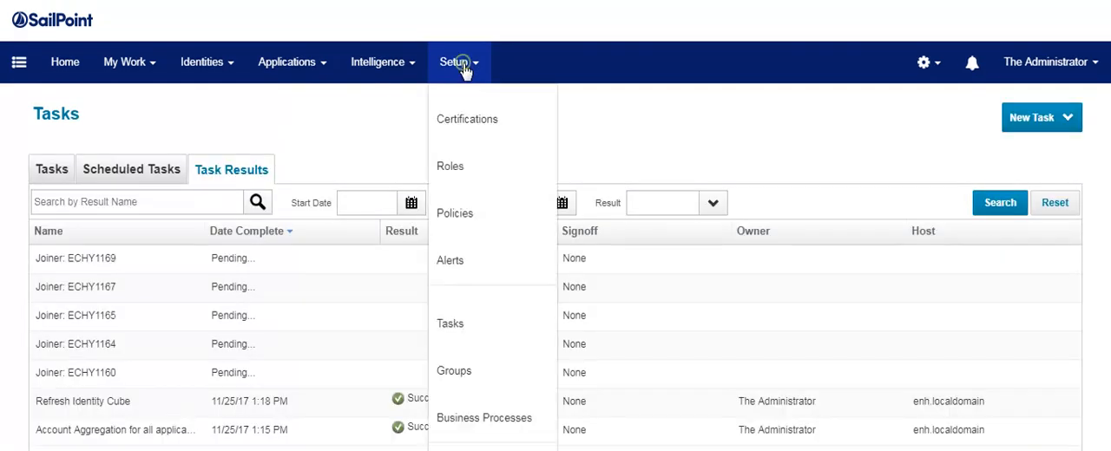
left_click(483, 419)
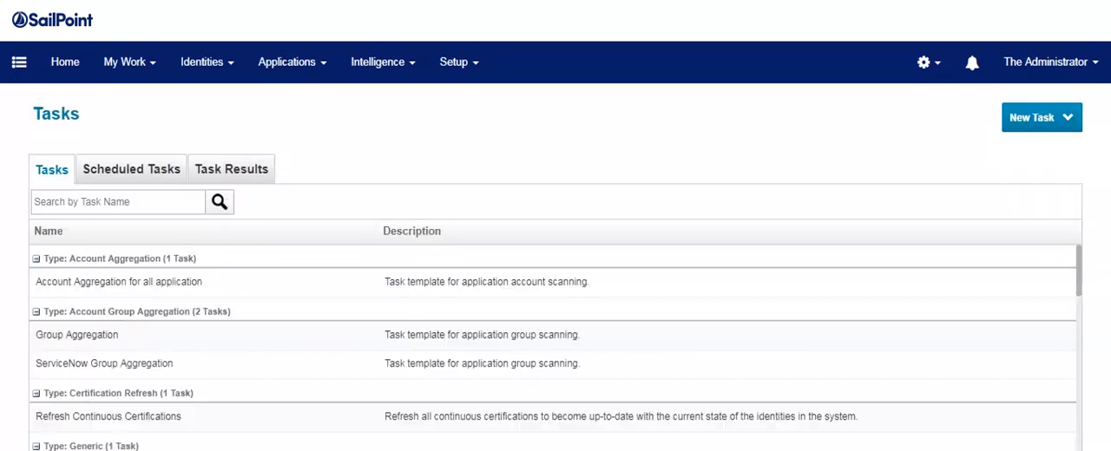
left_click(216, 173)
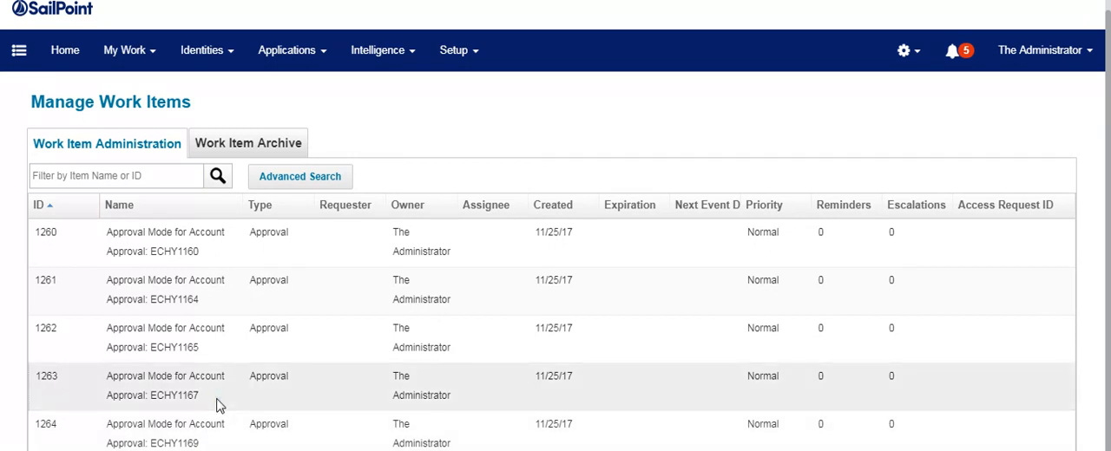
Open the approval form for work item 1263, set its approval mode to Serial and submit it.
left_click(219, 400)
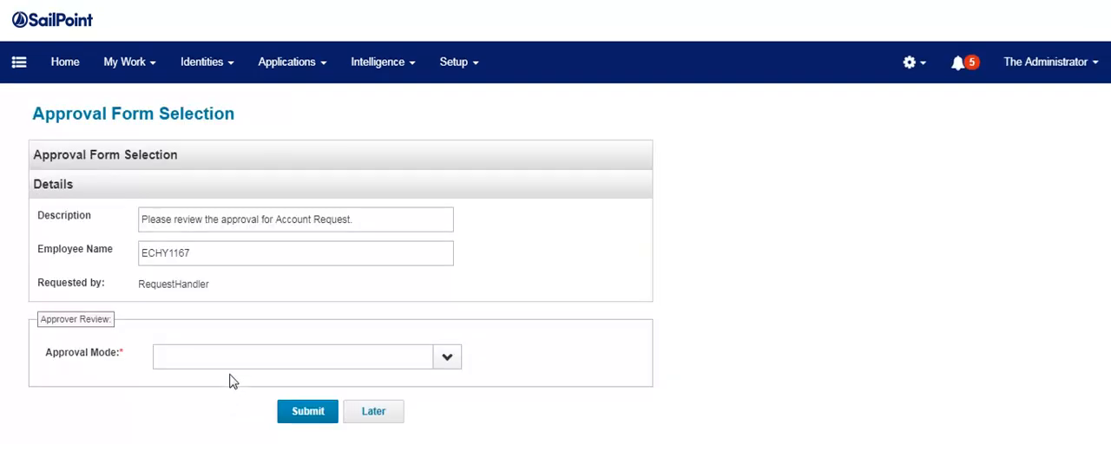
left_click(447, 356)
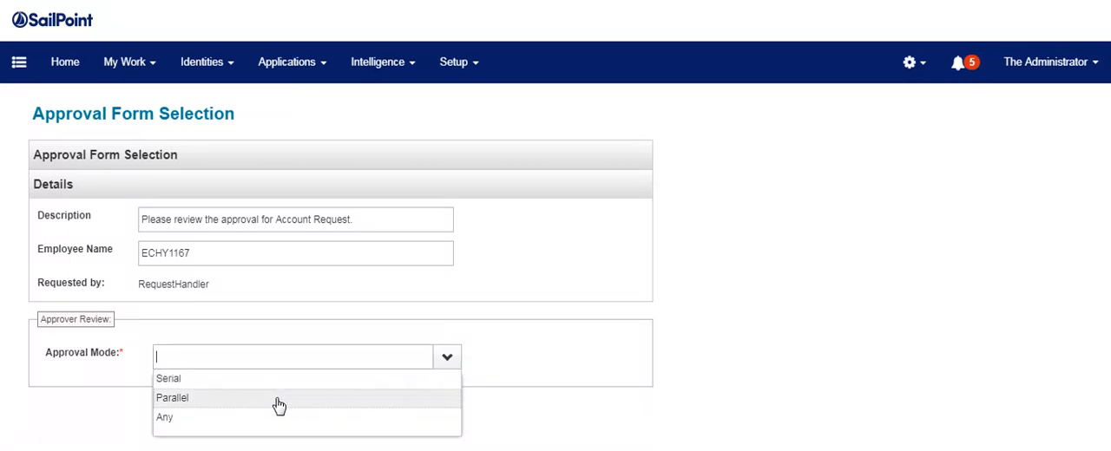
left_click(269, 381)
left_click(296, 415)
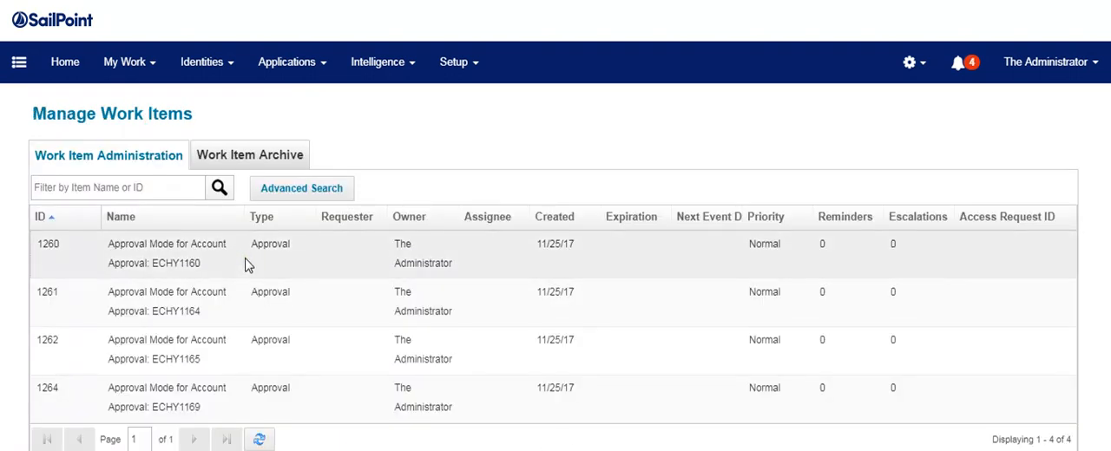
Open the approval form for work item 1260, set its approval mode to Parallel and submit it.
left_click(245, 265)
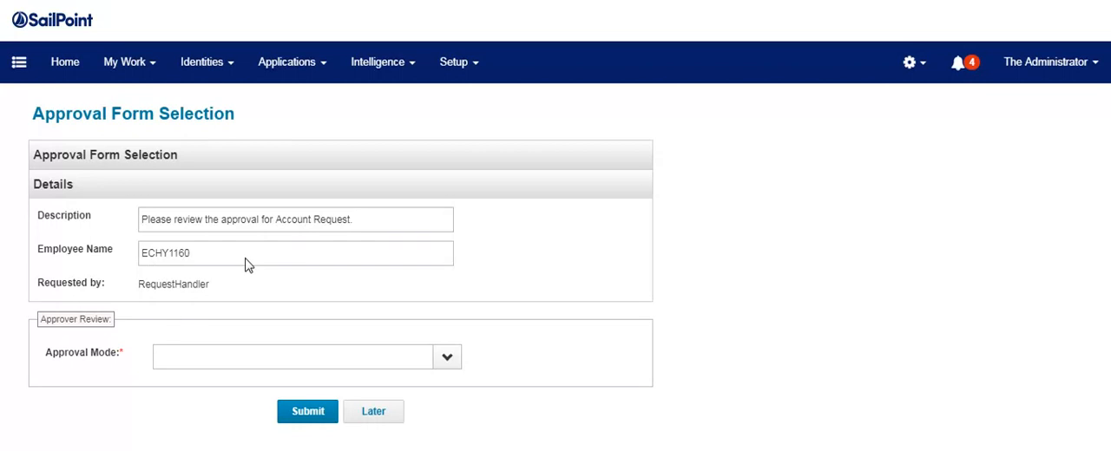
left_click(447, 358)
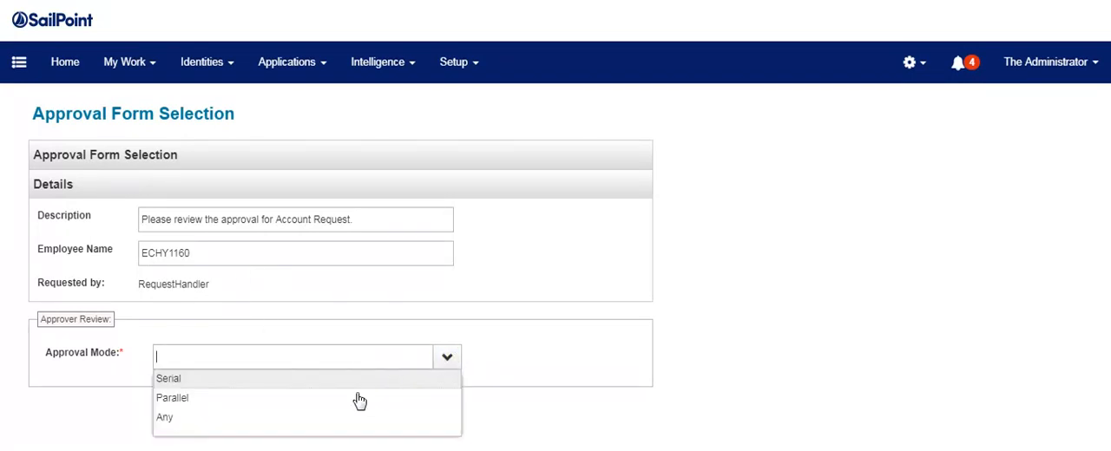
left_click(298, 399)
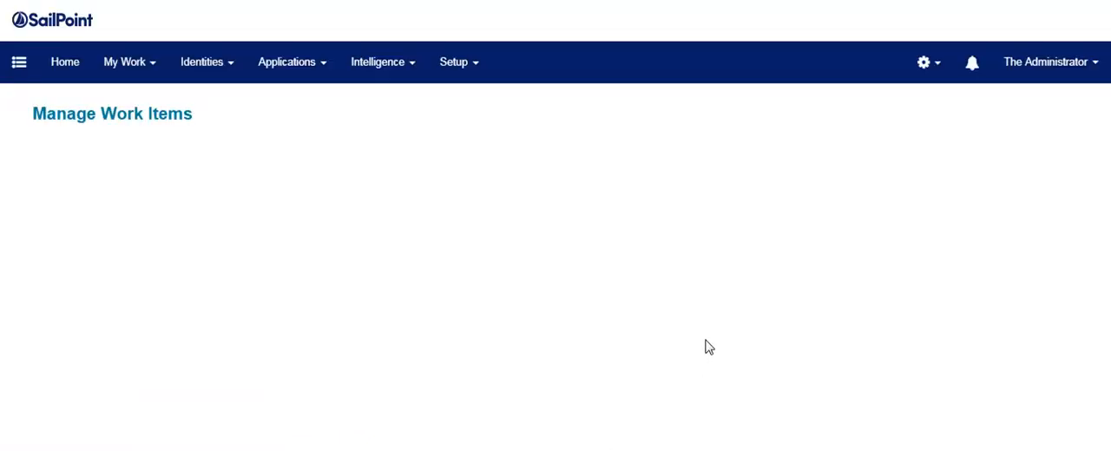
Open the approval form for work item 1261, set its approval mode to Any and submit it.
left_click(275, 260)
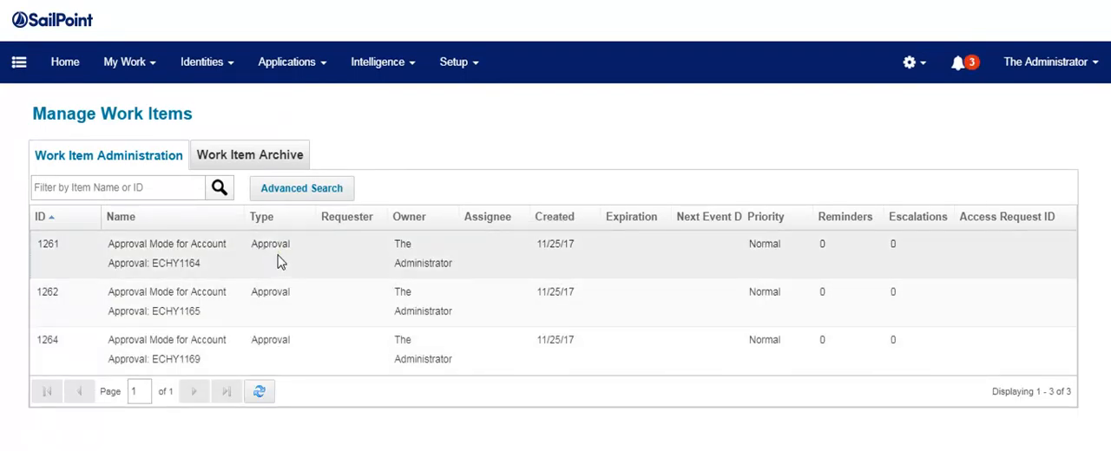
left_click(447, 357)
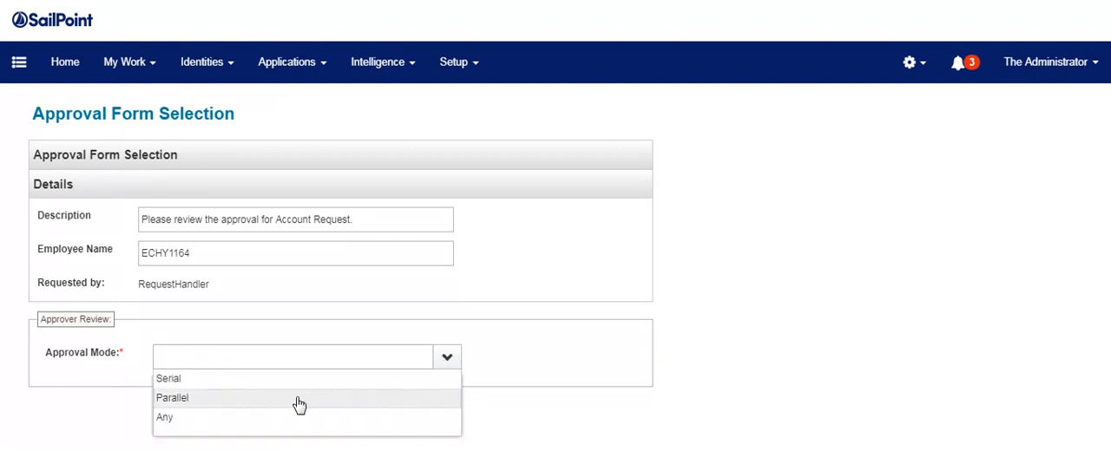
left_click(249, 418)
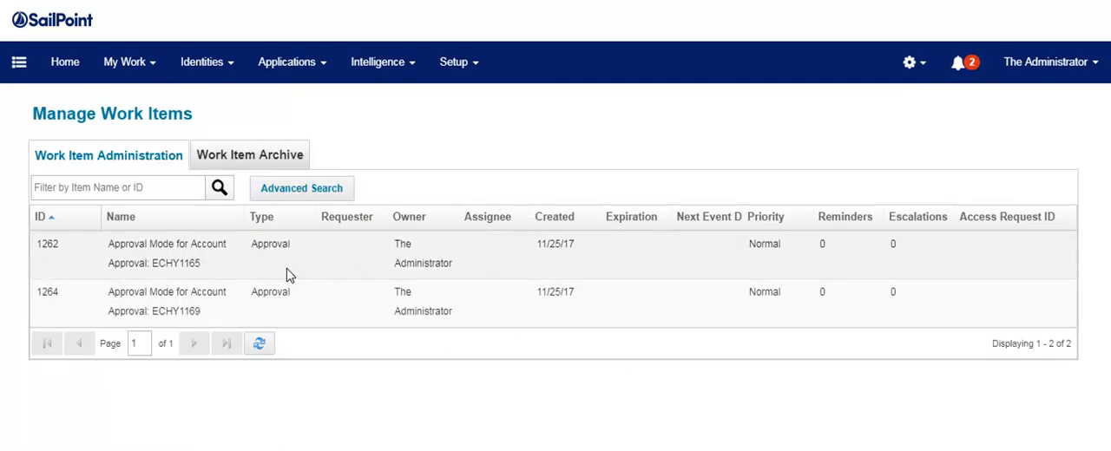
Open the approval form for work item 1262, set its approval mode to Parallel and submit it.
left_click(289, 264)
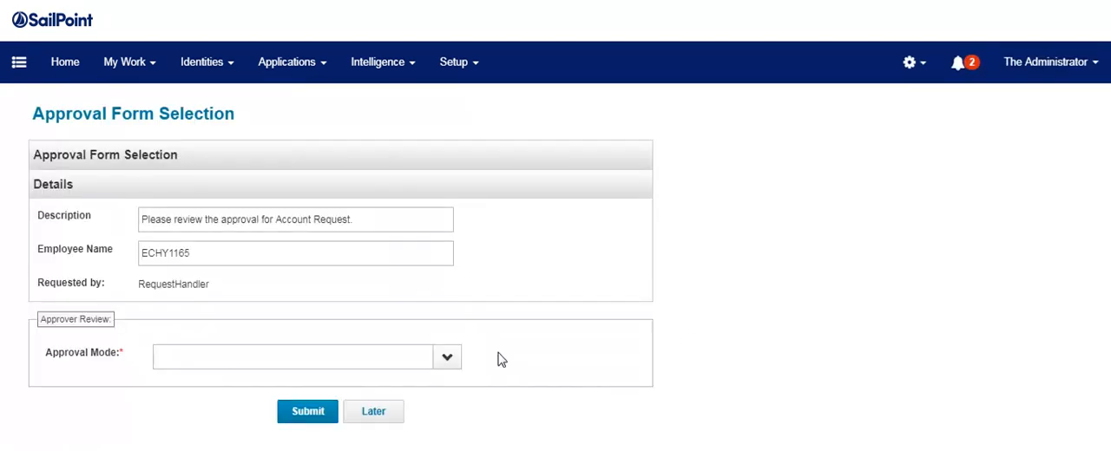
left_click(447, 359)
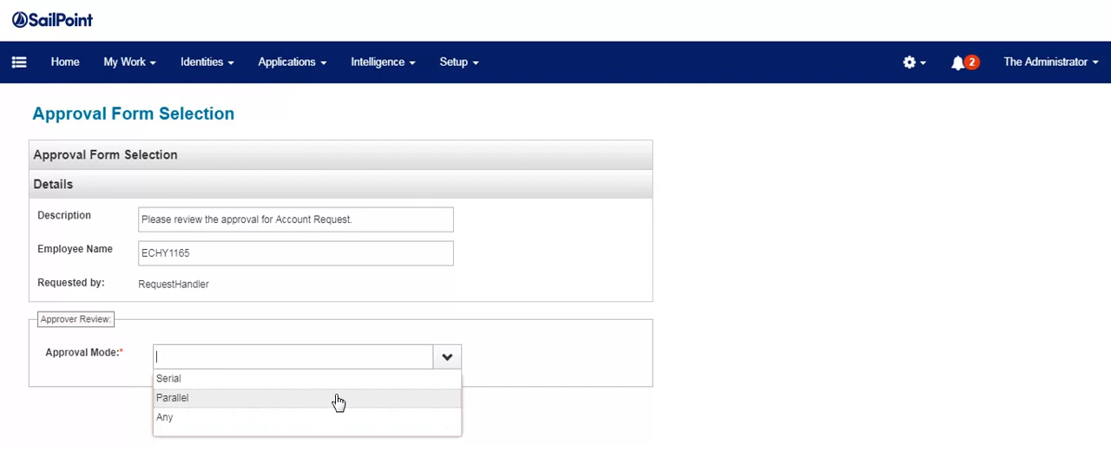
left_click(339, 402)
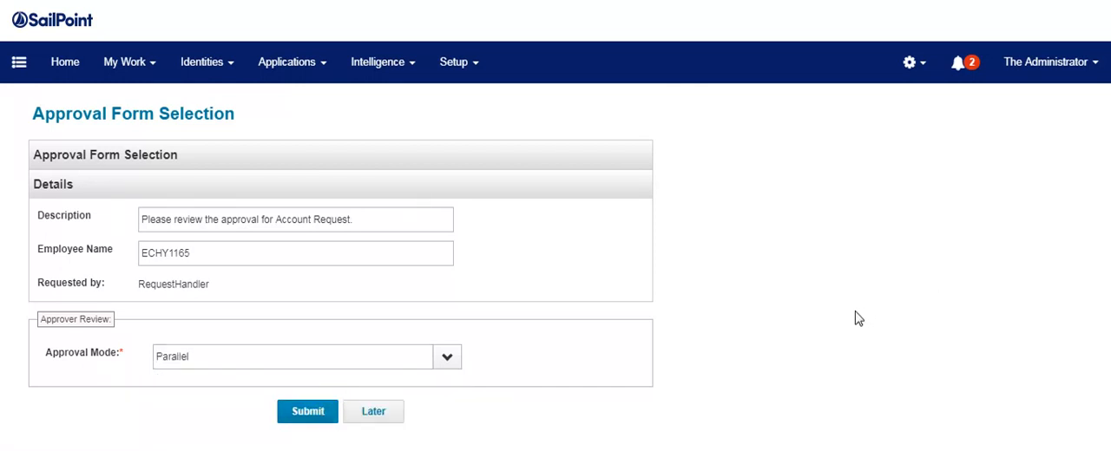
left_click(309, 412)
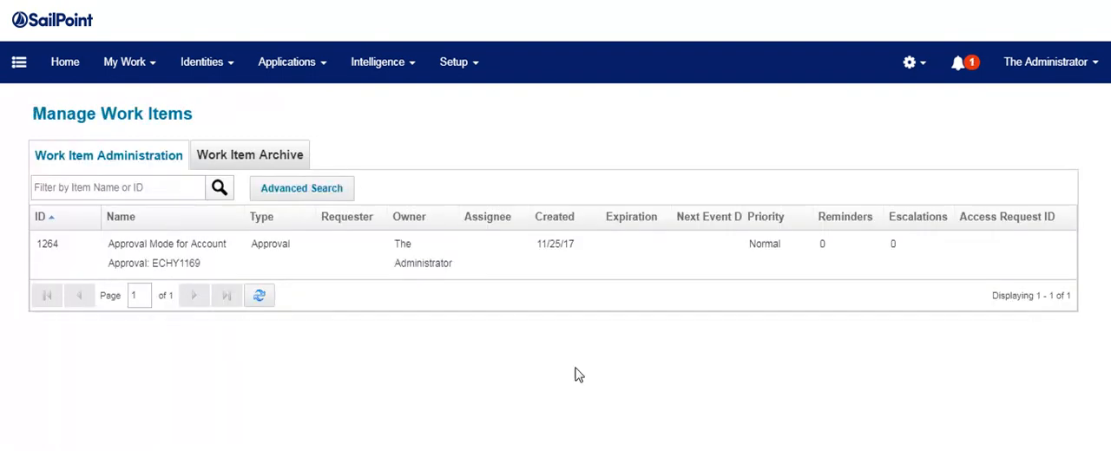
Open the approval form for work item 1264, set its approval mode to Any and submit it.
left_click(492, 265)
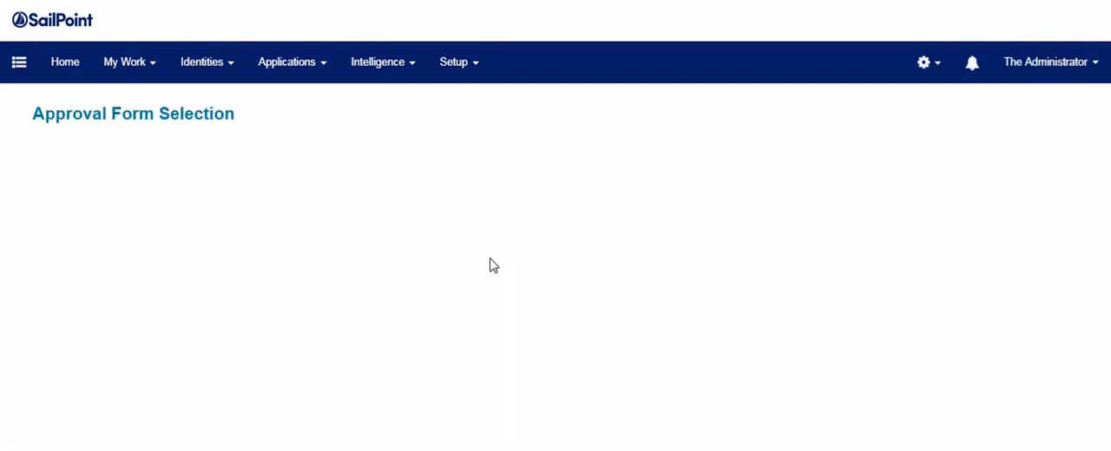
left_click(447, 359)
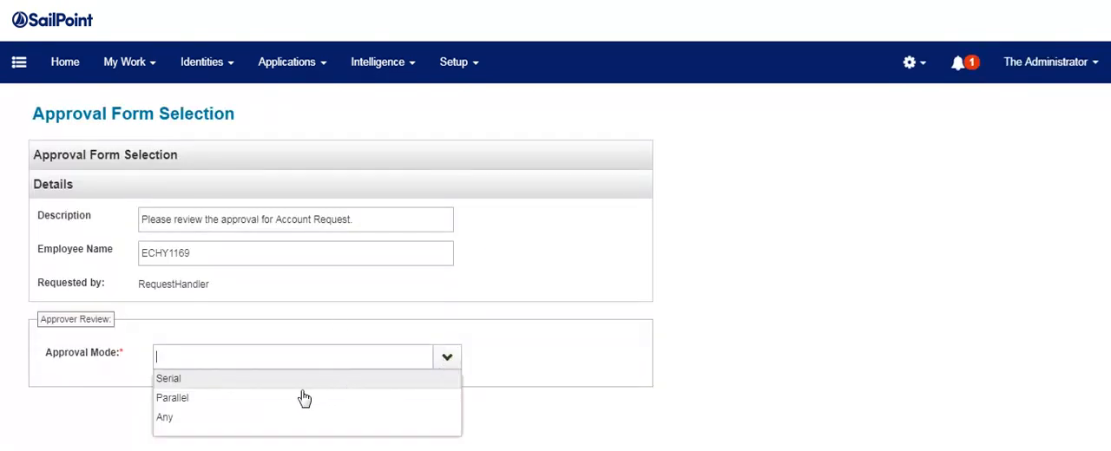
left_click(259, 423)
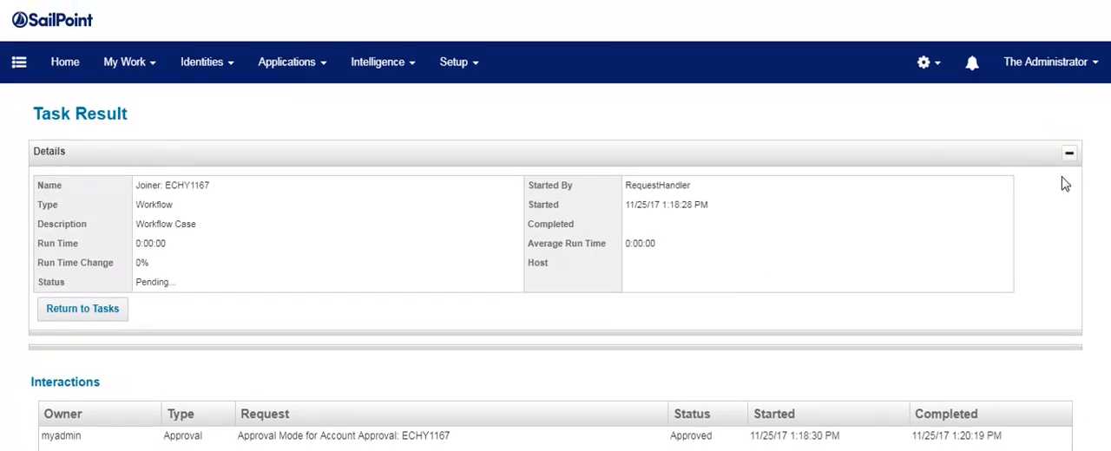
Review the current workflow step and the HR WorkGroup interaction in the pending serial-mode Joiner task result.
left_click(1069, 154)
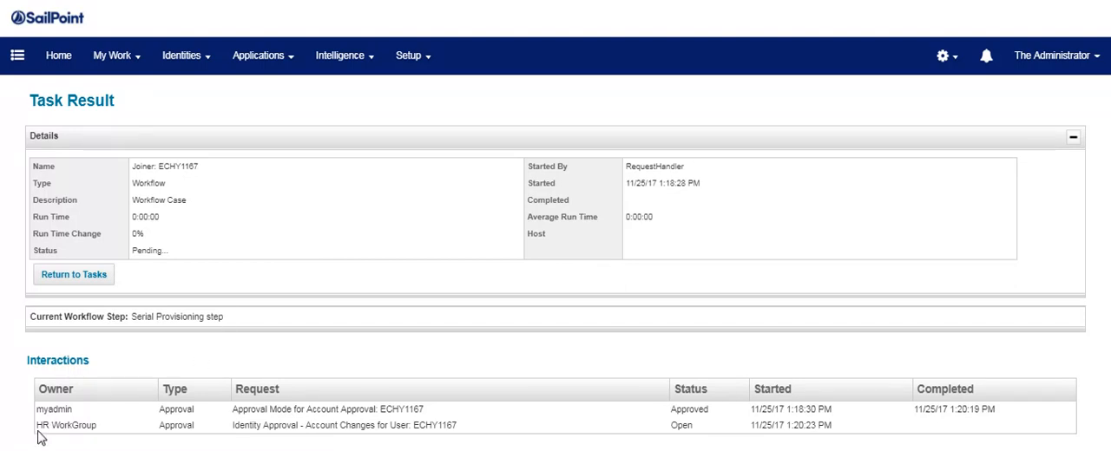
left_click_drag(36, 425, 94, 427)
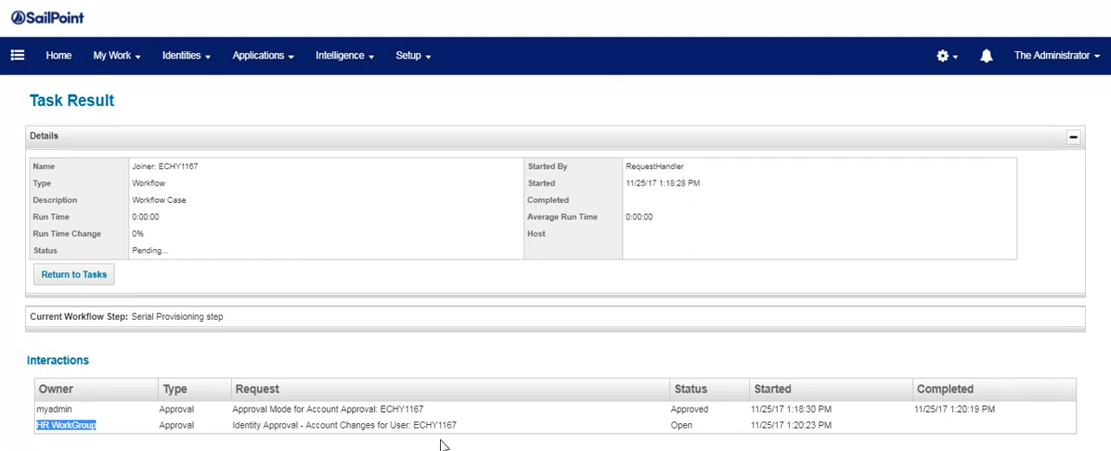
key("ctrl+plus")
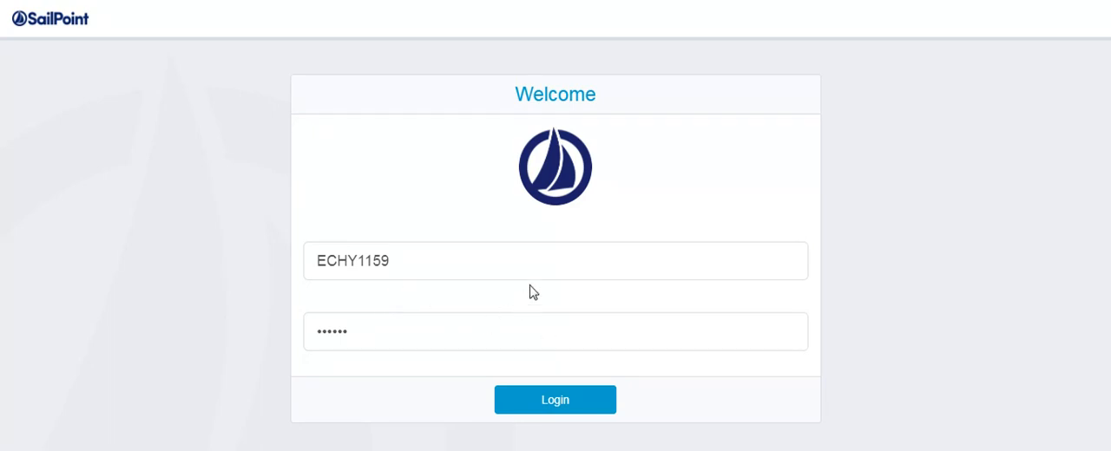
Log in with the manager's account and open the Manager Approval work item 1268.
left_click(554, 399)
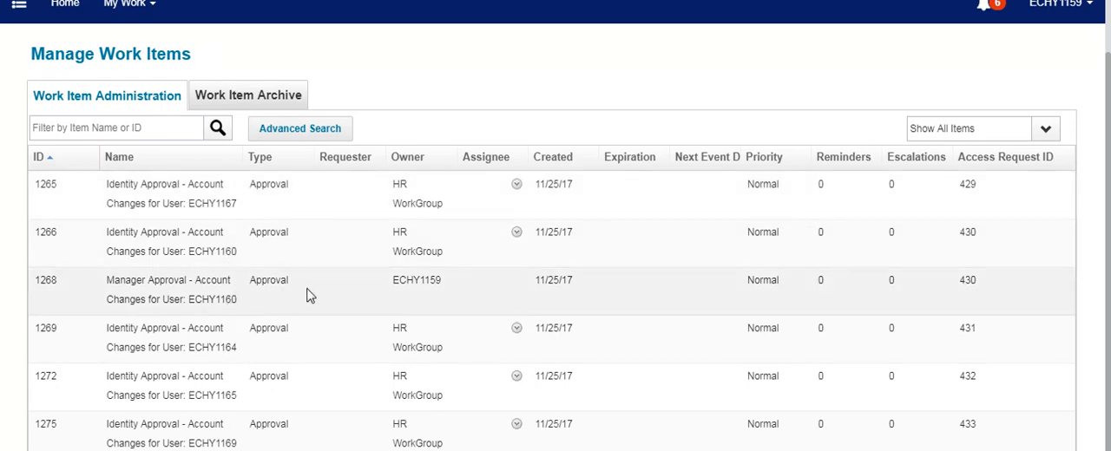
left_click(104, 280)
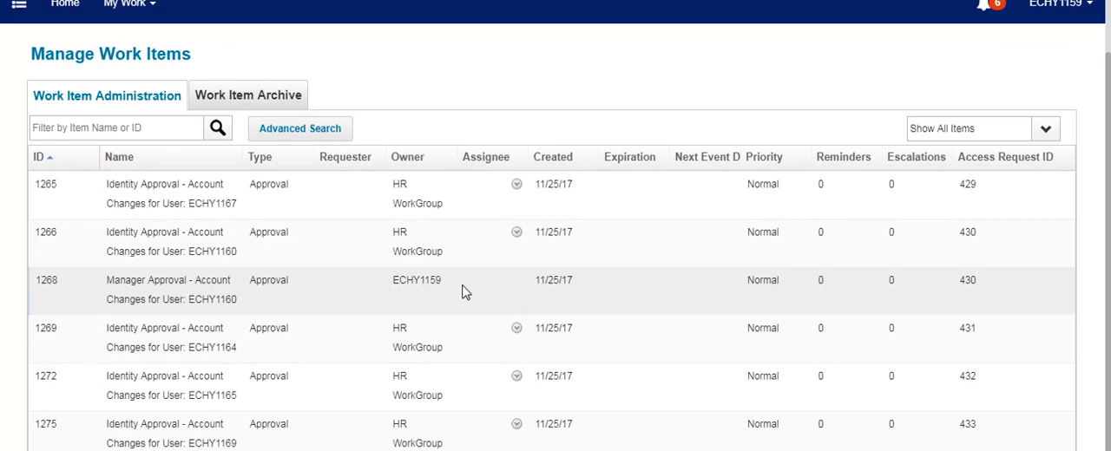
left_click(429, 293)
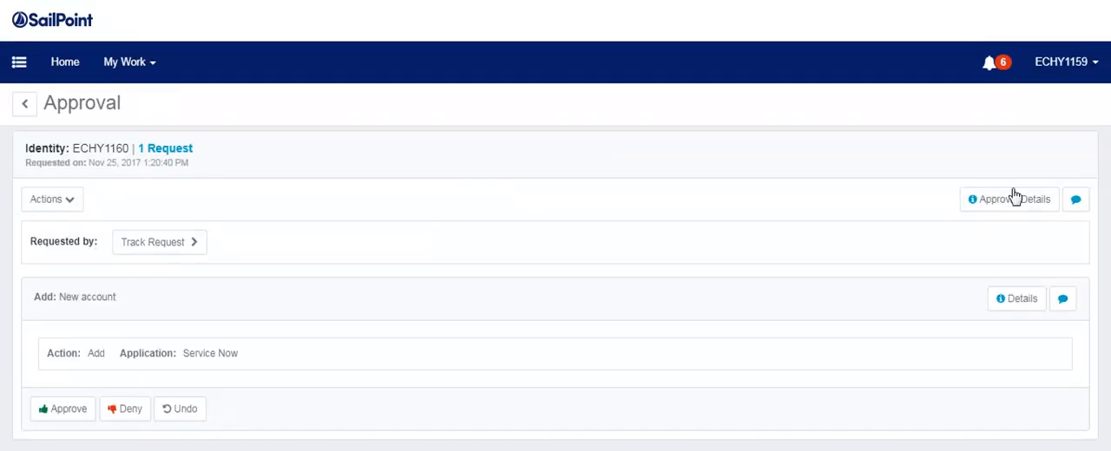
Check the identity details in the approval details of work item 1268, then return to the work item list.
left_click(1013, 198)
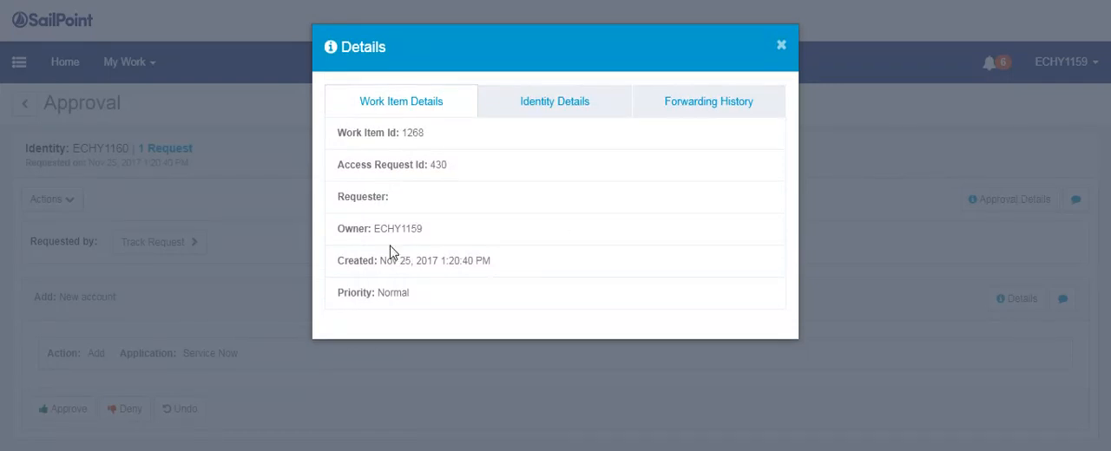
left_click(561, 106)
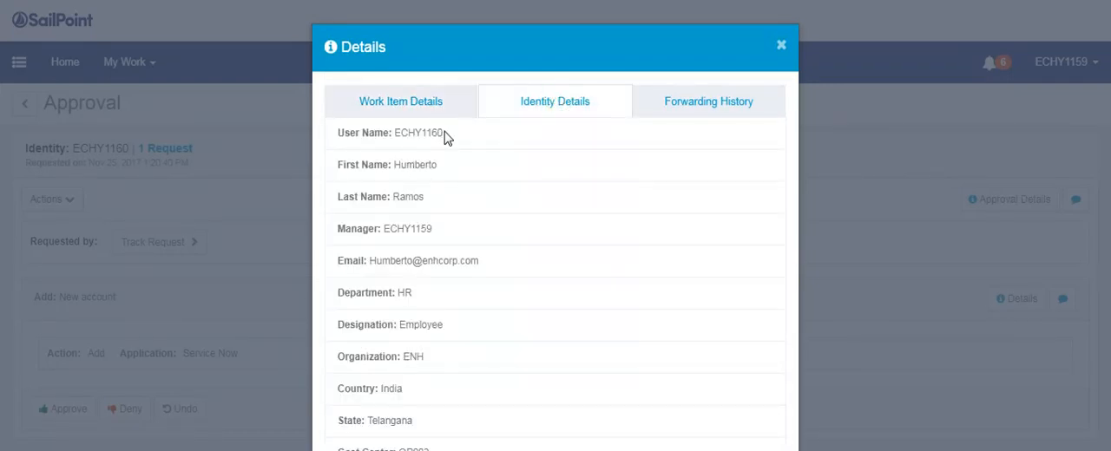
left_click_drag(443, 132, 395, 132)
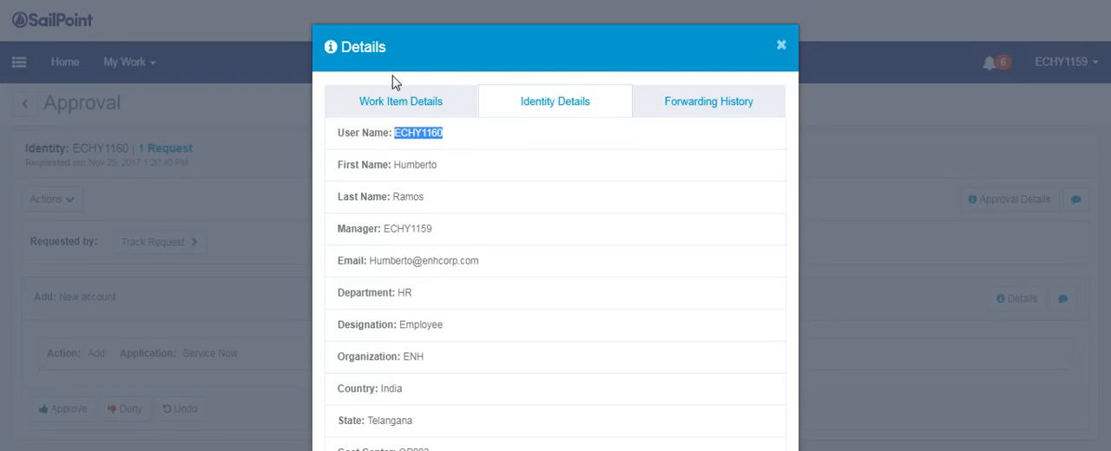
left_click(780, 46)
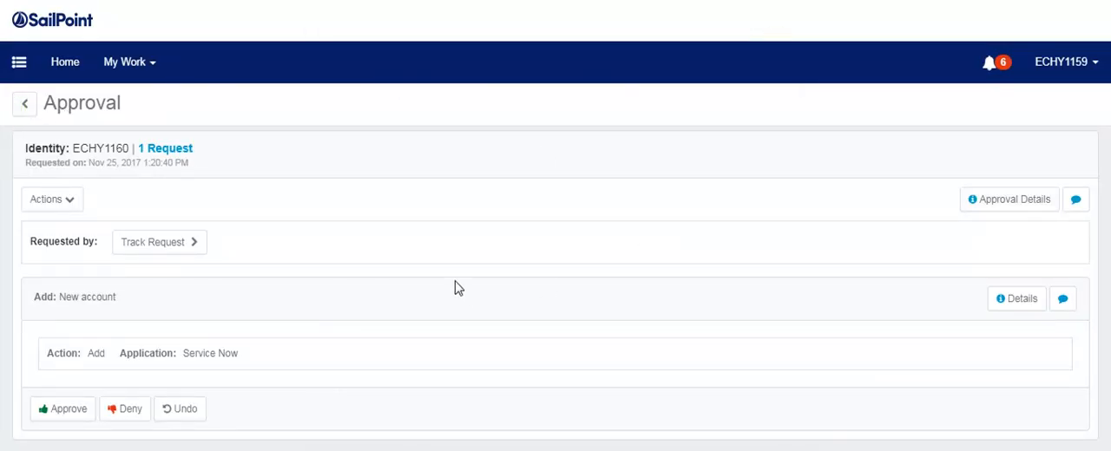
key("alt+Left")
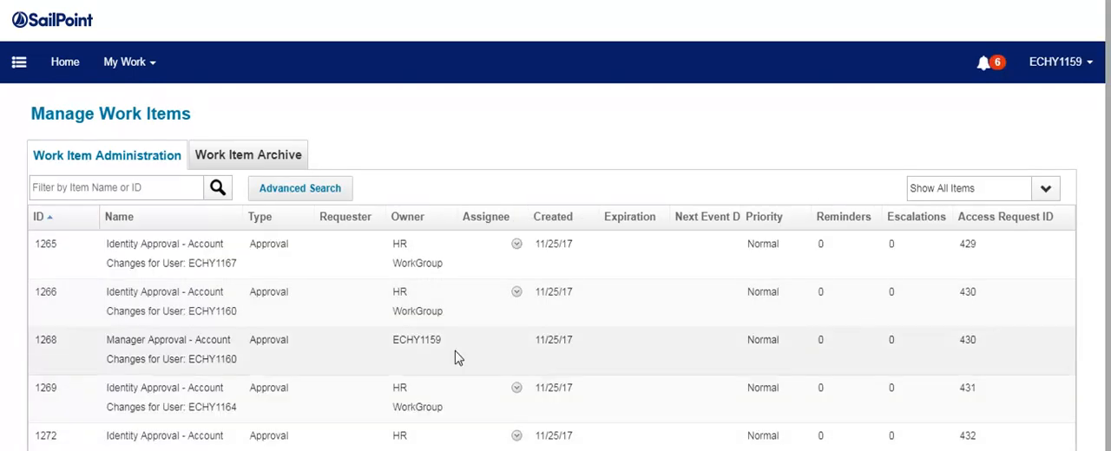
Open work item 1265 and track its request, examining the request items and interactions.
scroll(513, 372, "down", 1)
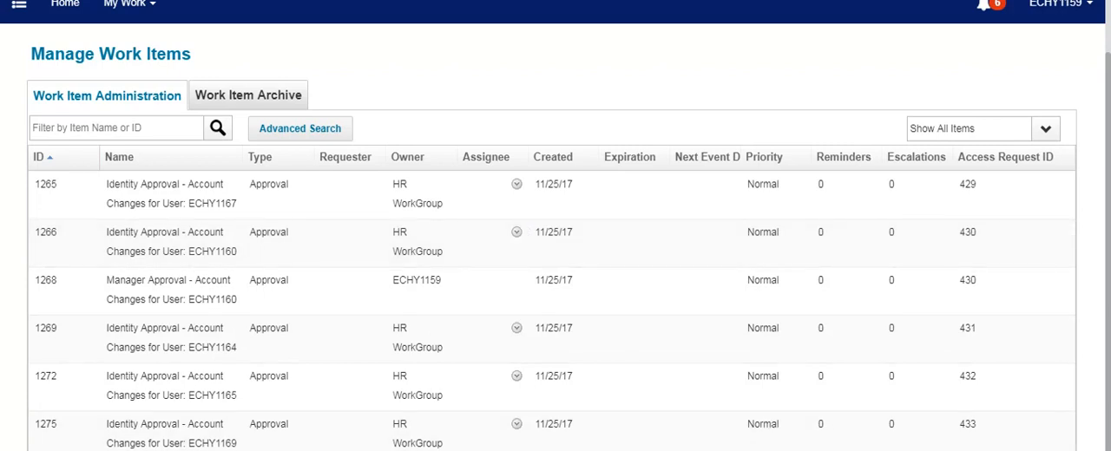
left_click(326, 210)
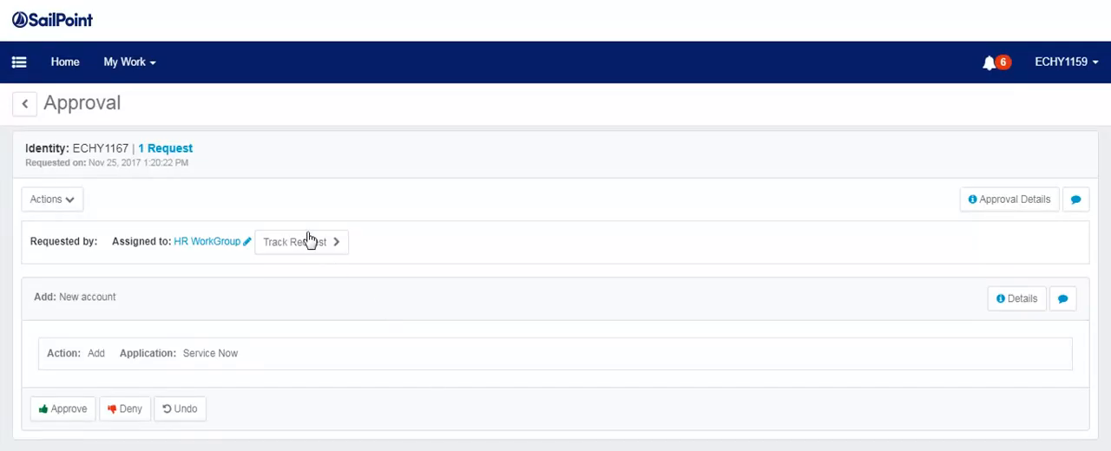
left_click(305, 238)
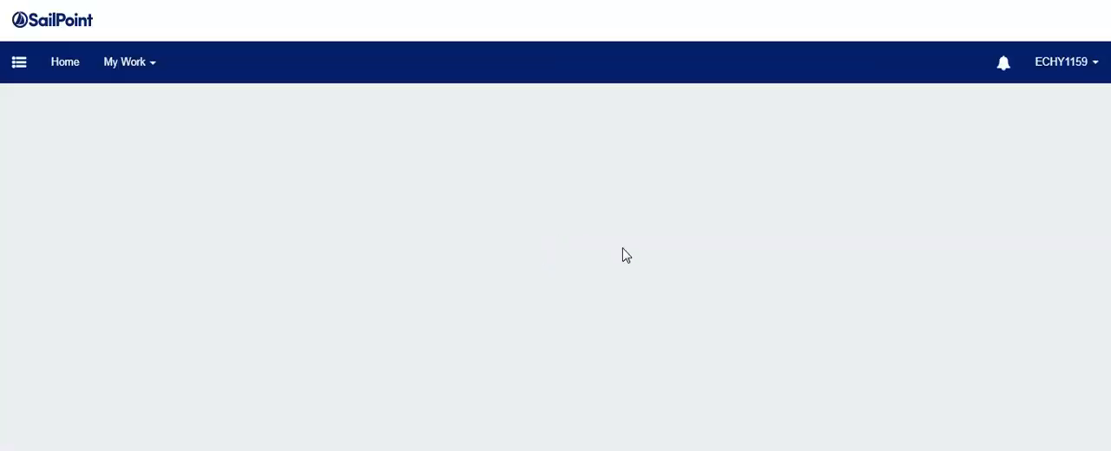
scroll(520, 239, "down", 2)
scroll(534, 241, "down", 8)
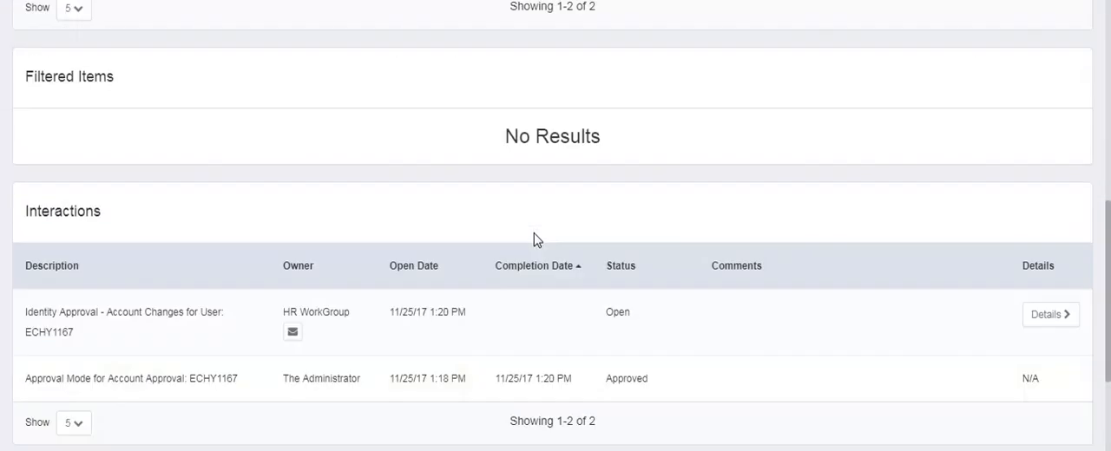
scroll(538, 315, "up", 2)
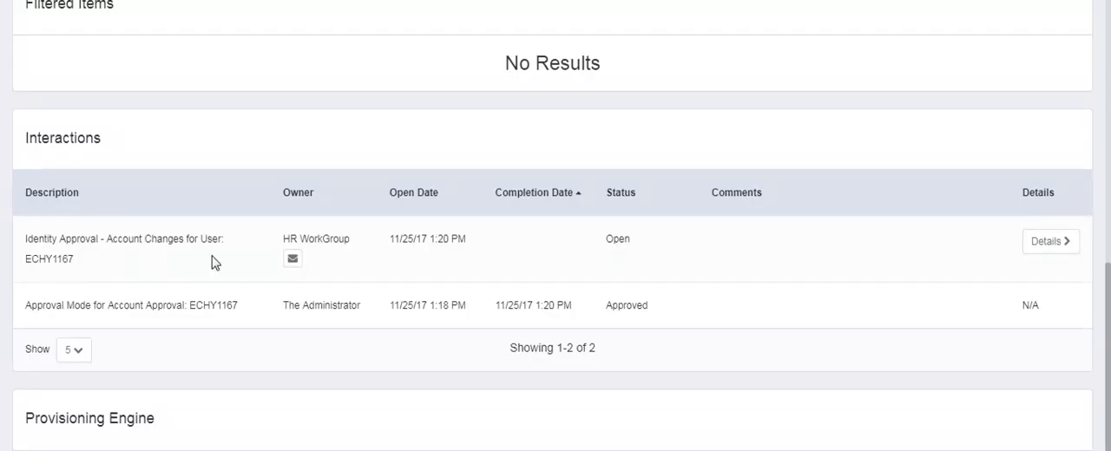
scroll(590, 342, "up", 6)
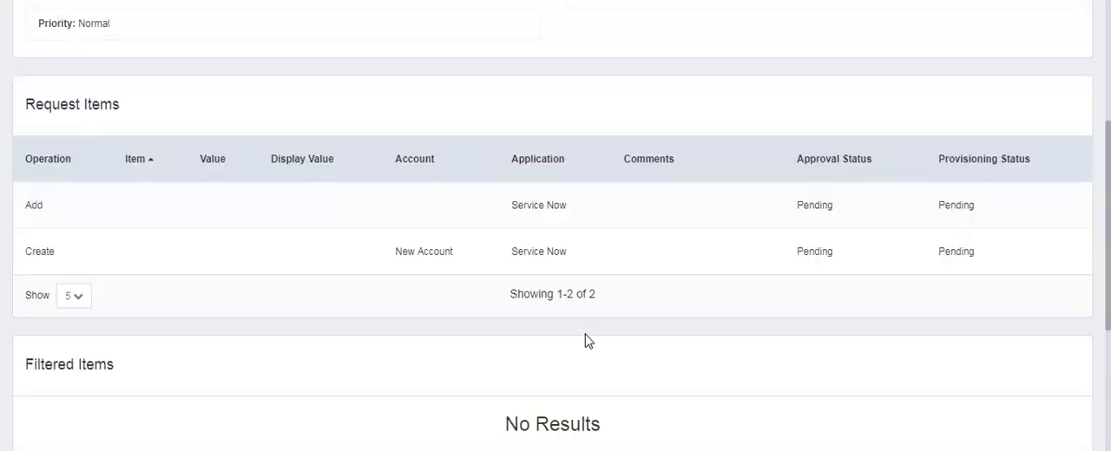
scroll(727, 283, "down", 8)
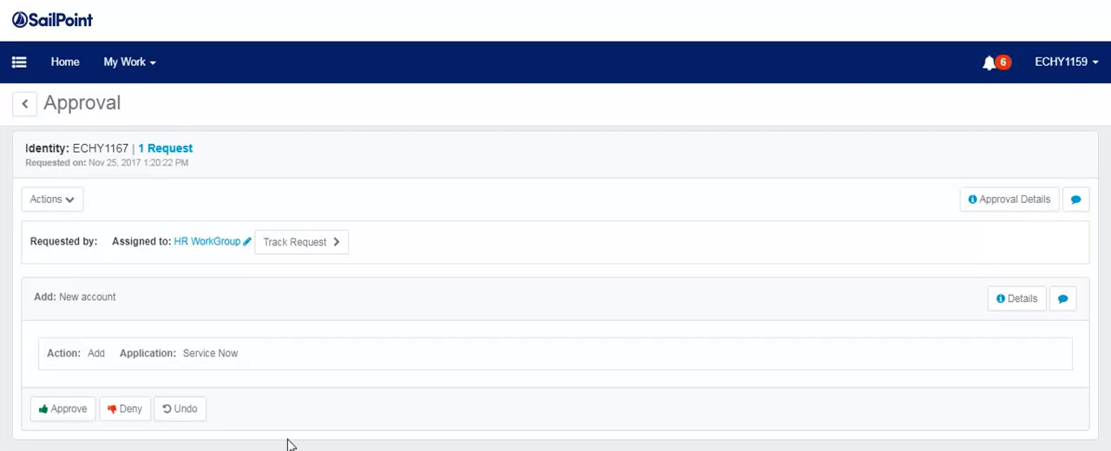
Approve the new Service Now account in work item 1265 and complete the approval.
left_click(49, 406)
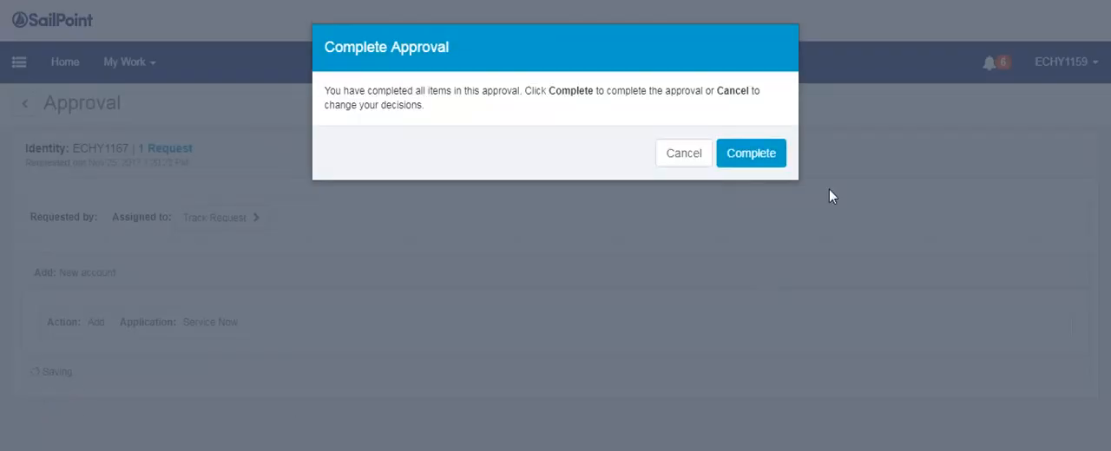
left_click(744, 153)
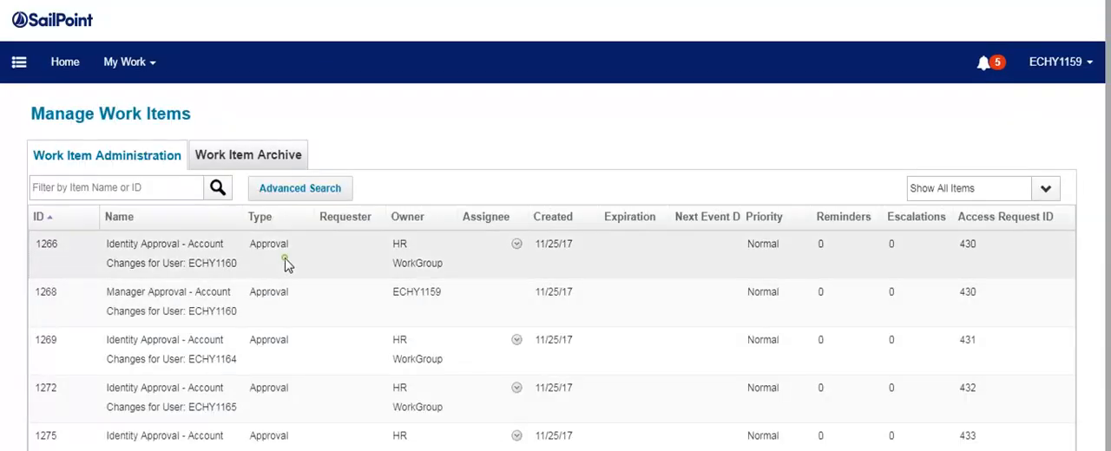
Open work item 1266, approve its new Service Now account and complete the approval.
left_click(492, 356)
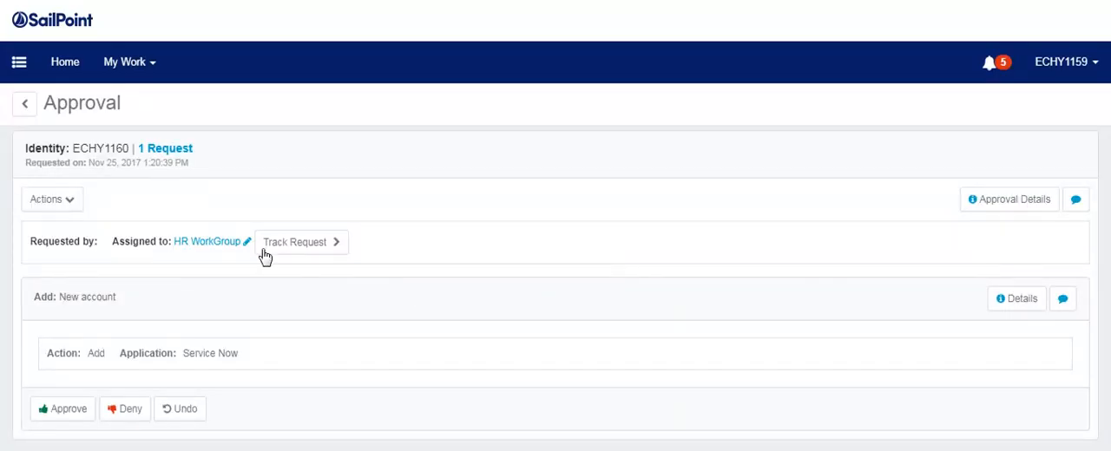
left_click(55, 407)
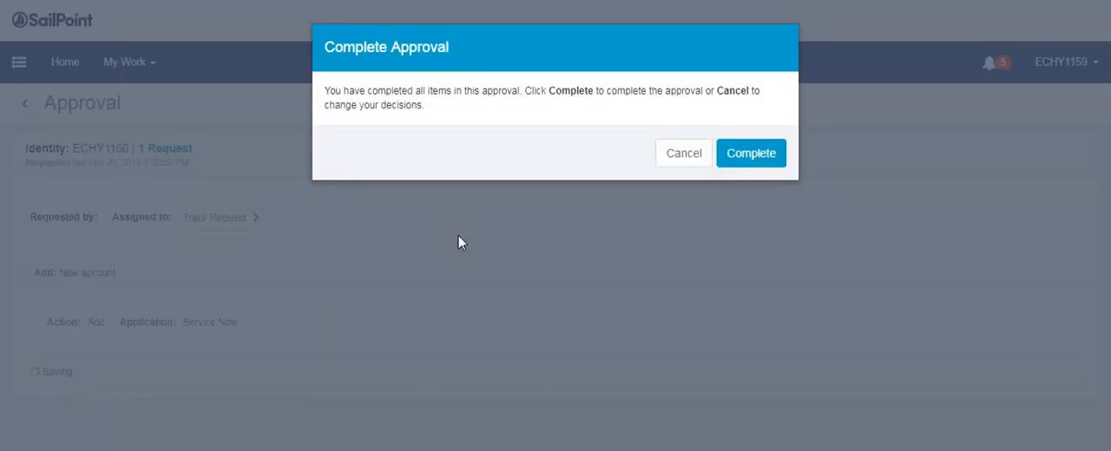
left_click(754, 162)
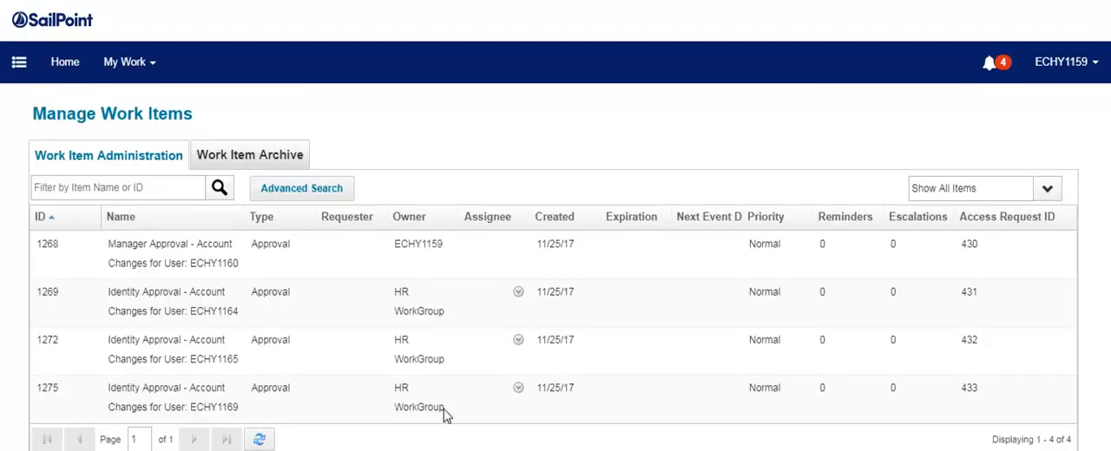
Open work item 1268, approve its new Service Now account and complete the approval.
left_click(378, 276)
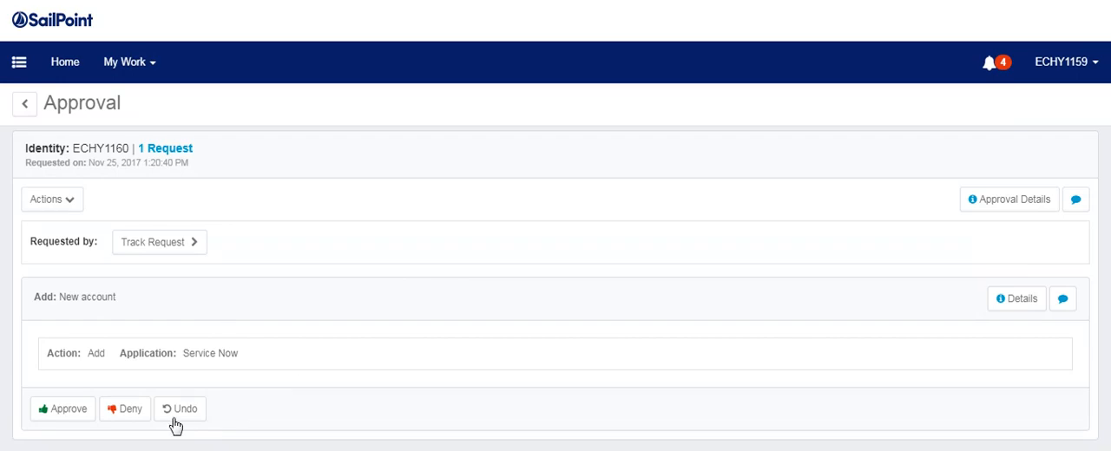
left_click(77, 409)
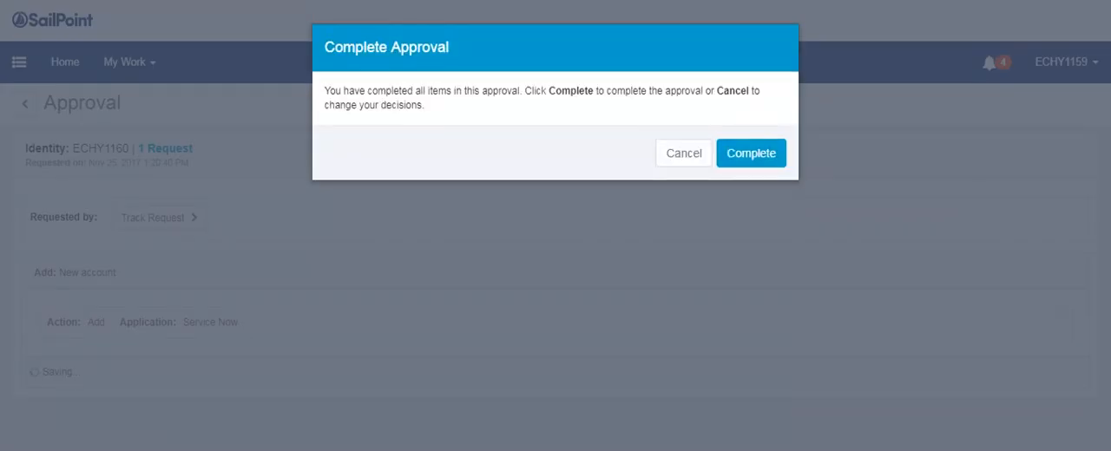
left_click(760, 165)
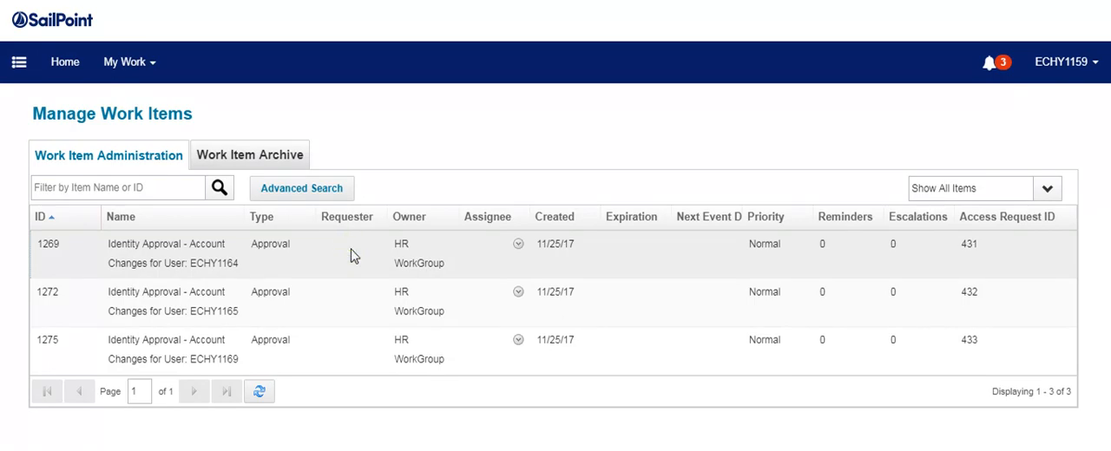
Approve the new Service Now accounts in work items 1269 and 1272, completing each approval.
left_click(351, 255)
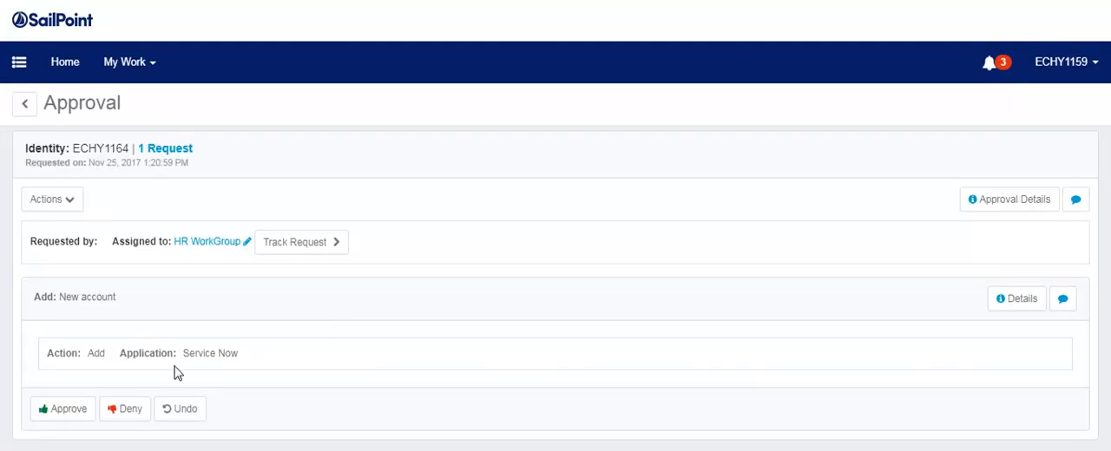
left_click(66, 412)
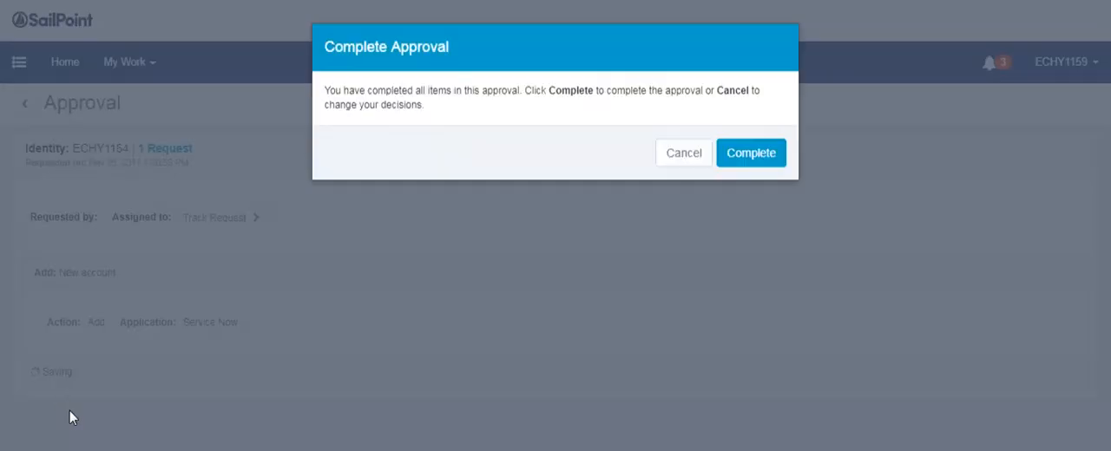
left_click(752, 154)
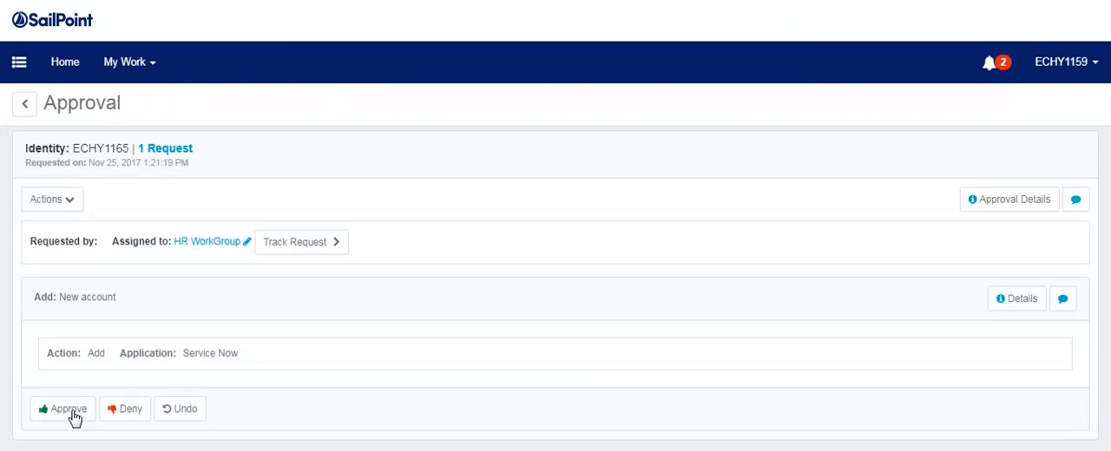
left_click(75, 415)
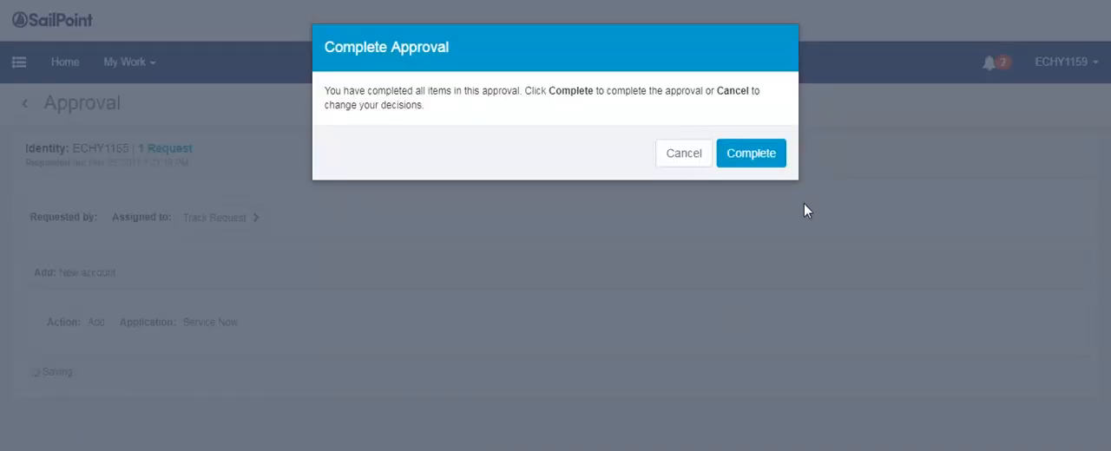
left_click(748, 153)
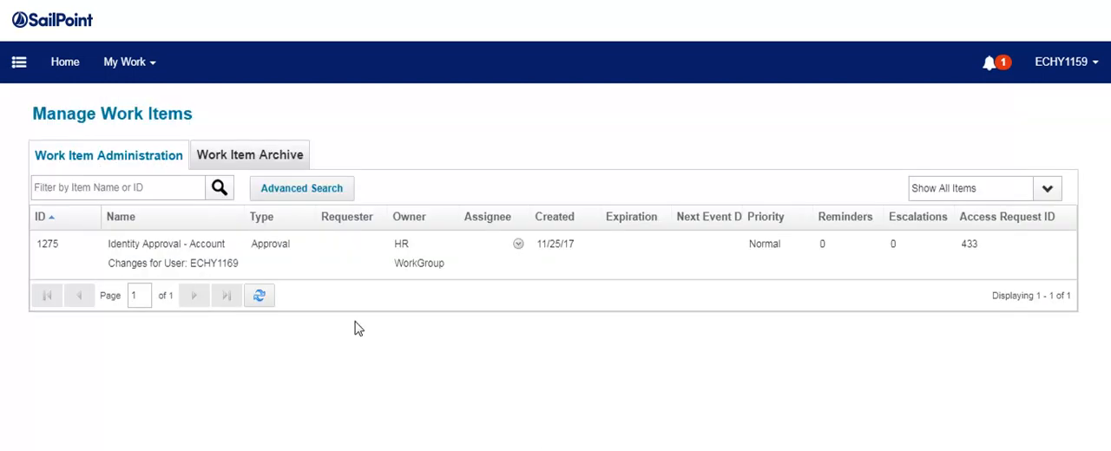
Deny the new Service Now account in work item 1275, complete the approval and log out.
left_click(269, 262)
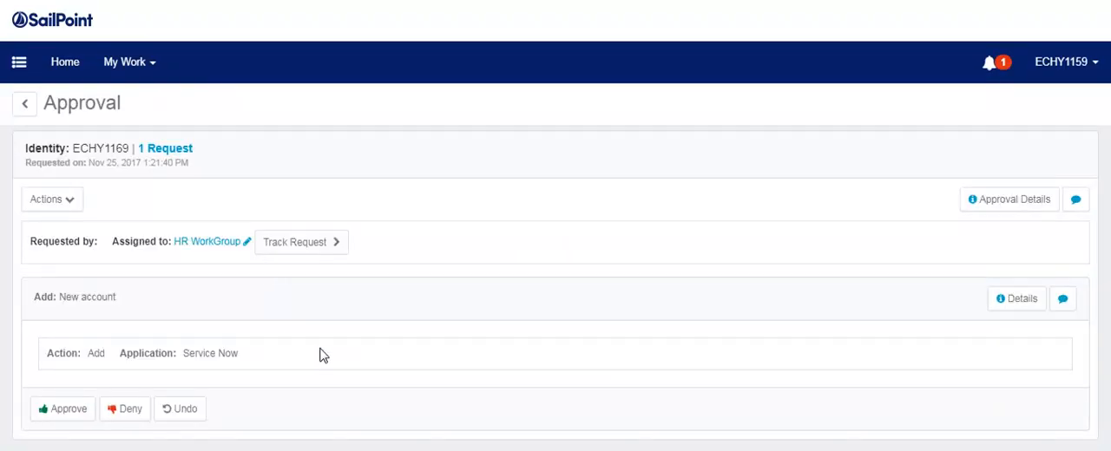
left_click(127, 420)
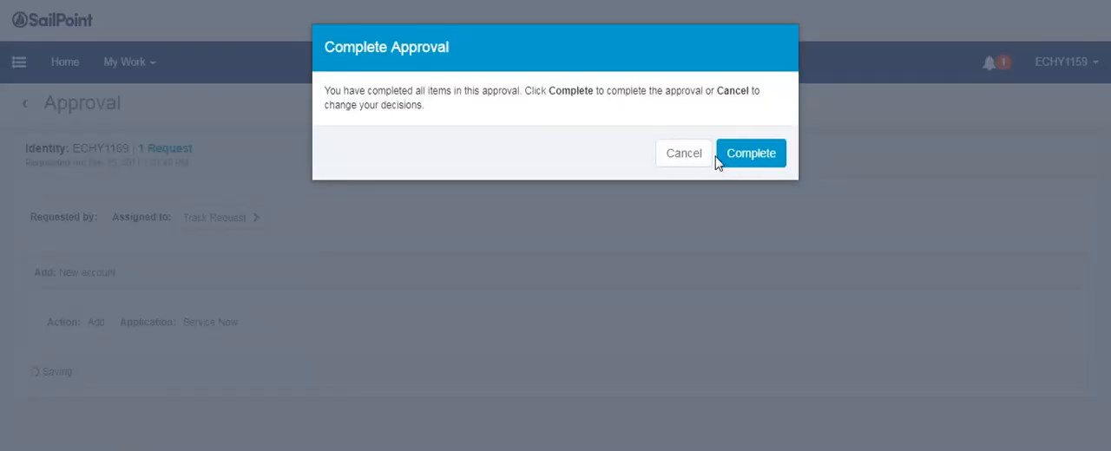
left_click(734, 157)
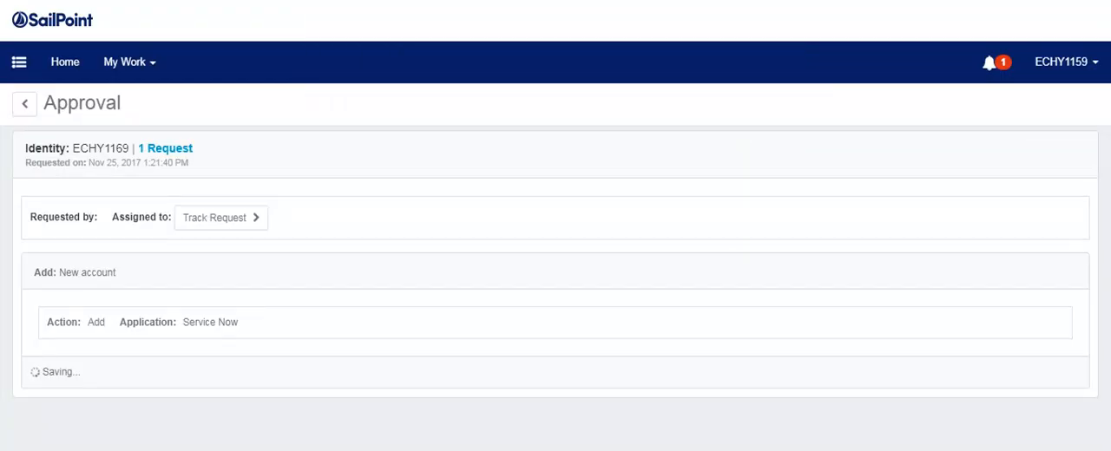
left_click(1080, 64)
left_click(1016, 231)
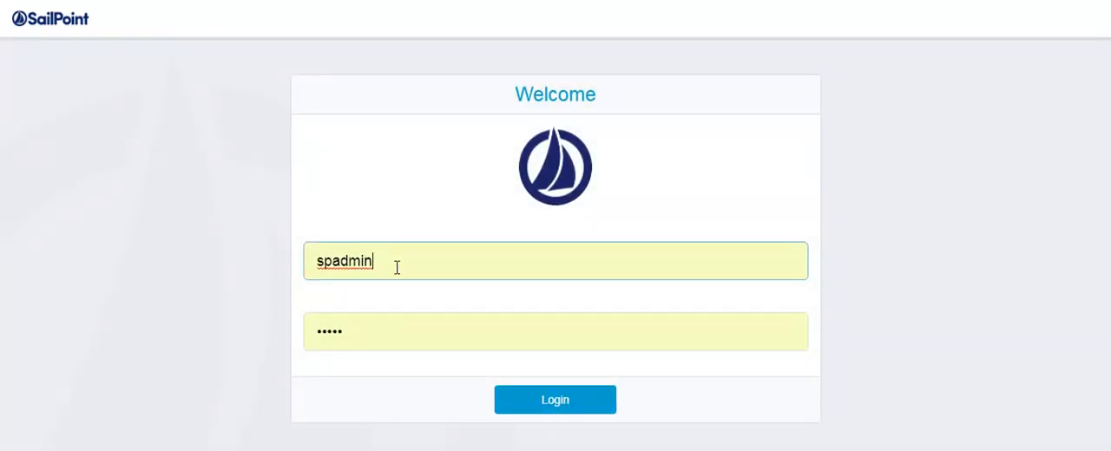
left_click(529, 401)
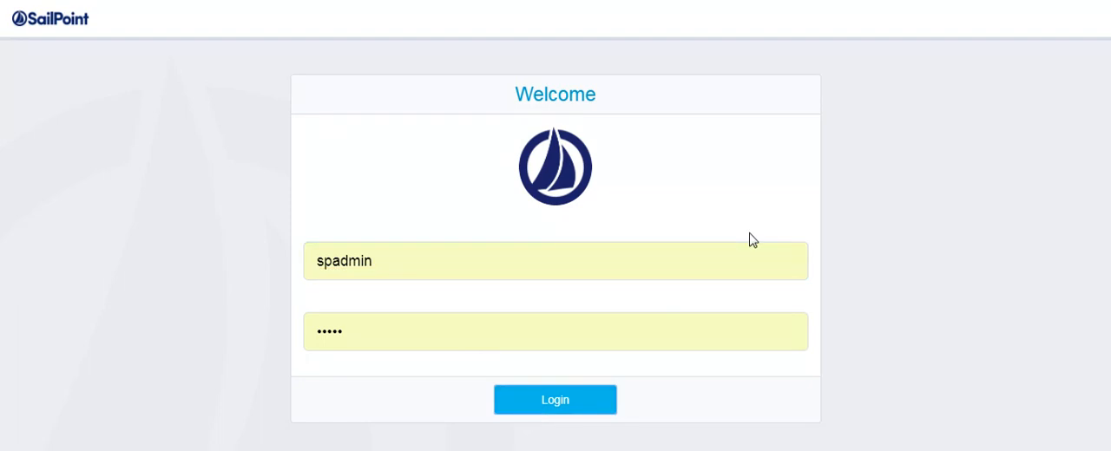
left_click(551, 406)
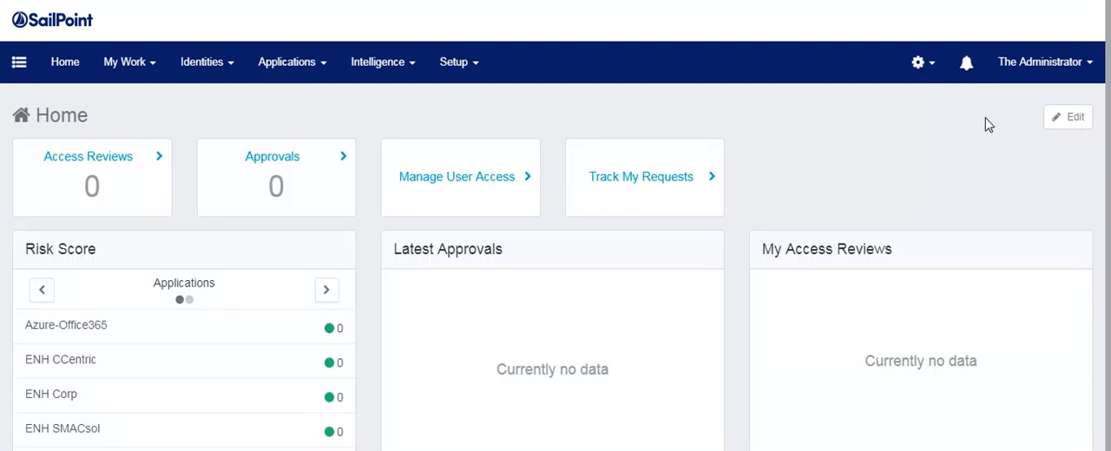
left_click(1049, 75)
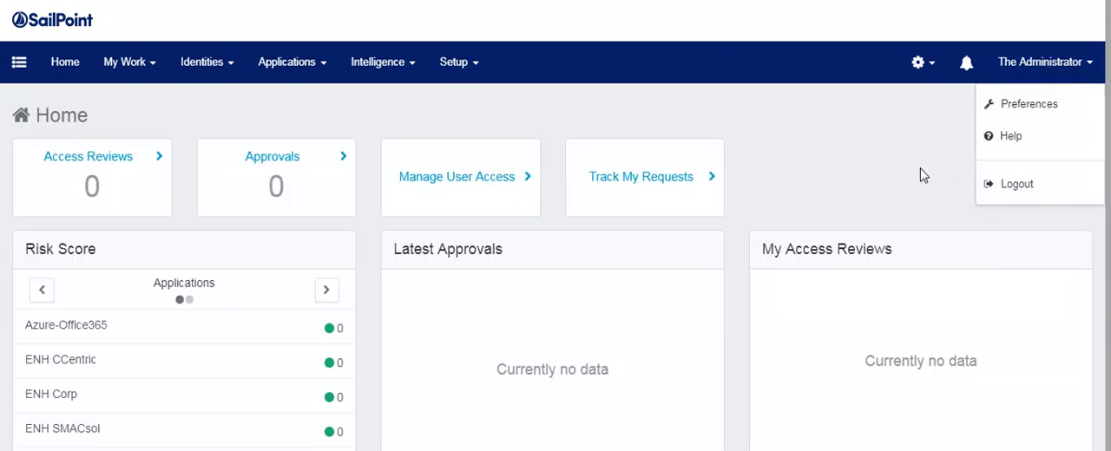
left_click(1004, 186)
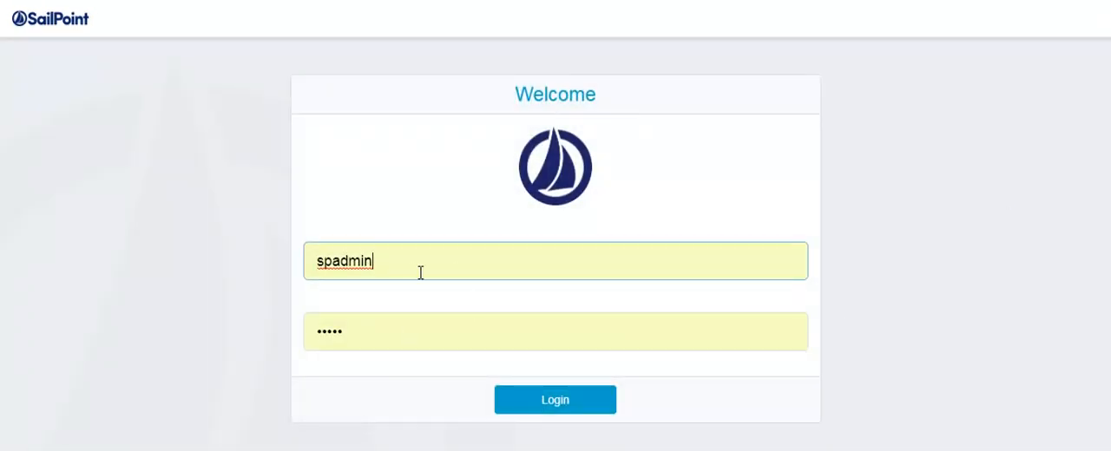
double_click(420, 273)
type("eC")
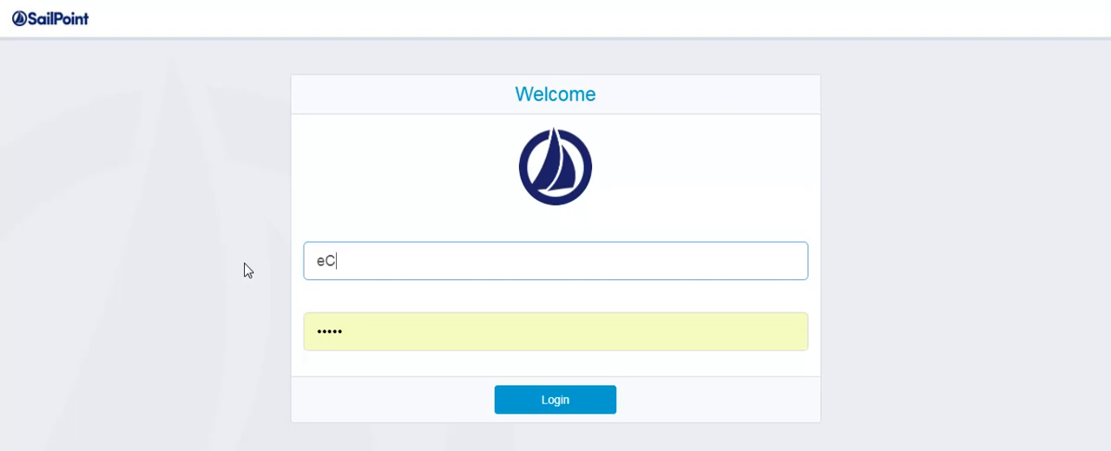
type("HY1168")
key("Tab")
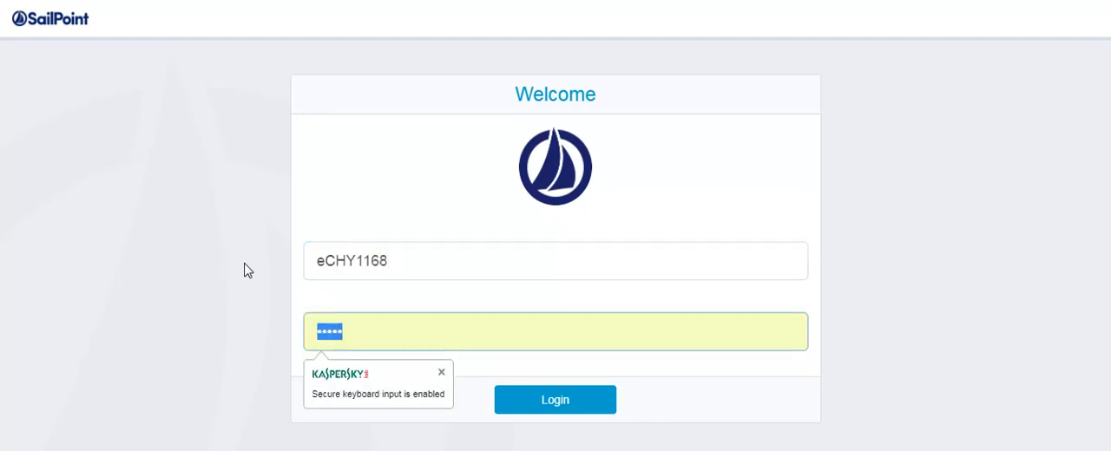
type("**")
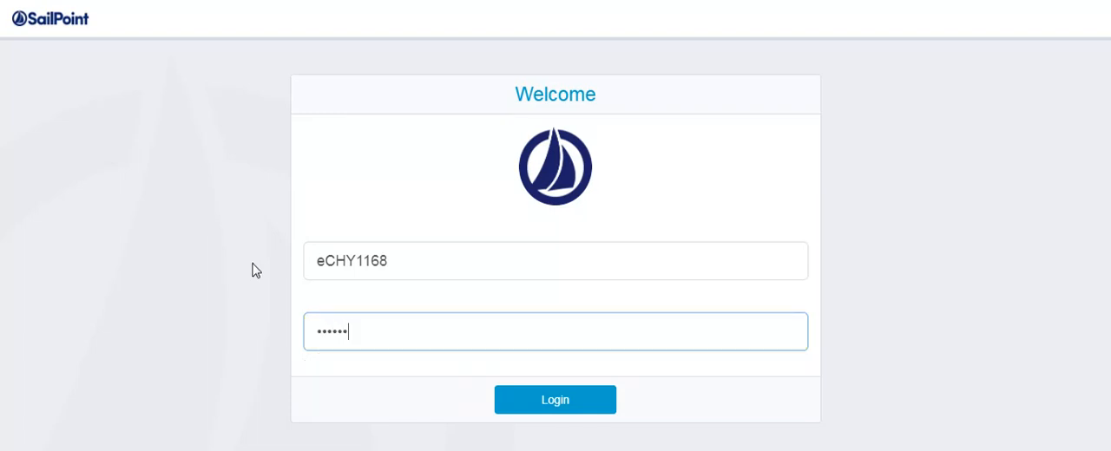
key("Return")
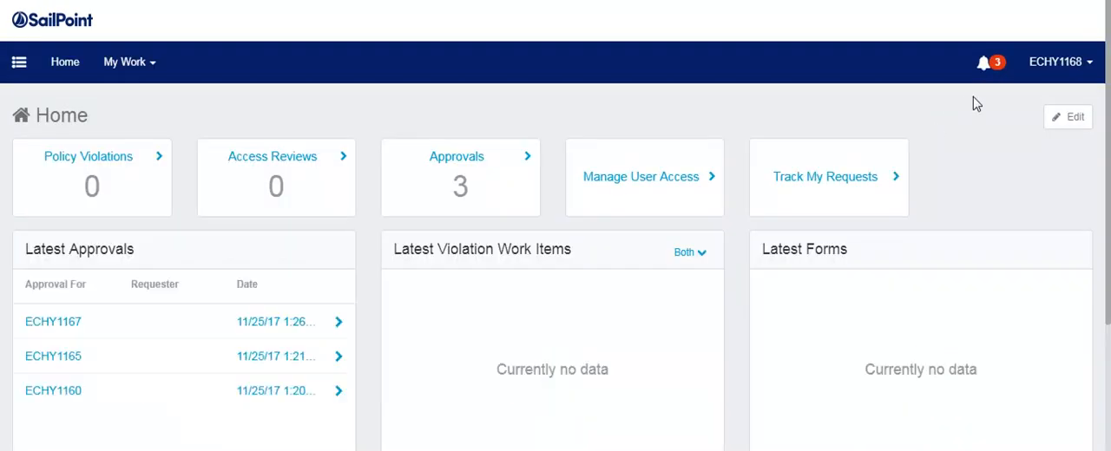
Select the ECHY1167 entry among the latest approvals and log out of the session.
left_click(159, 323)
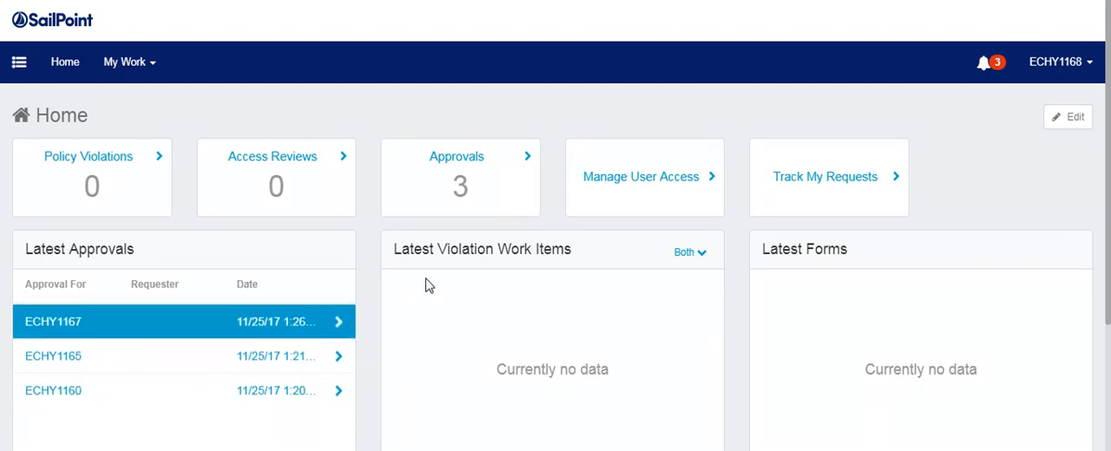
left_click(1073, 59)
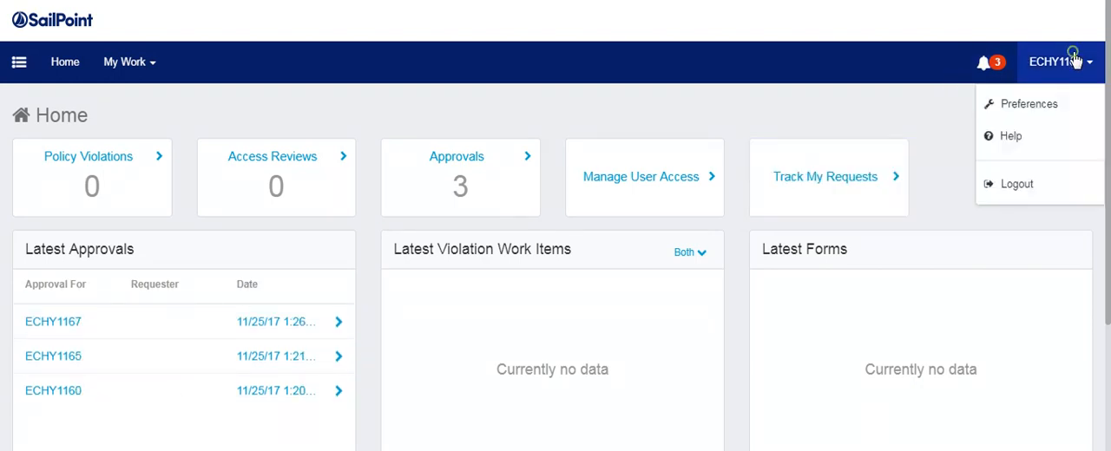
left_click(1040, 186)
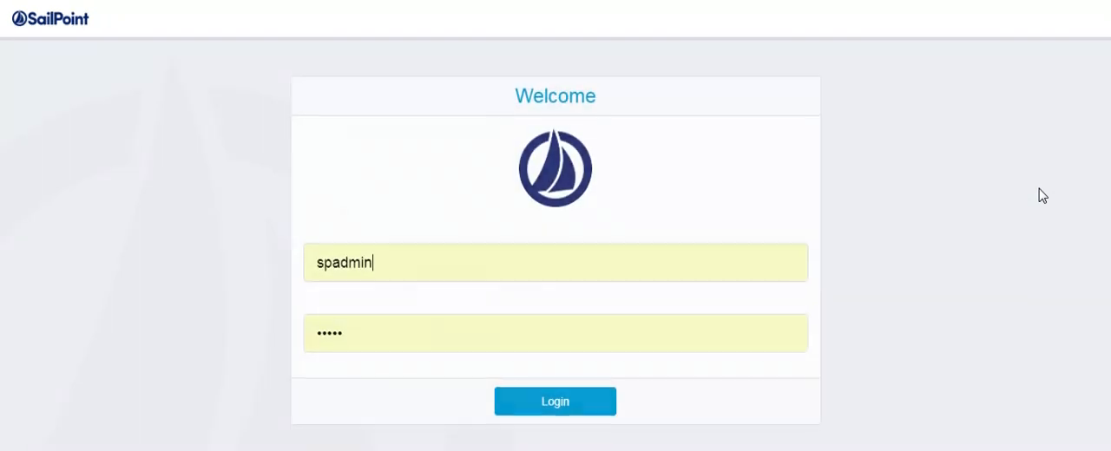
Log in with the username ECHY1140 and the account password.
double_click(445, 258)
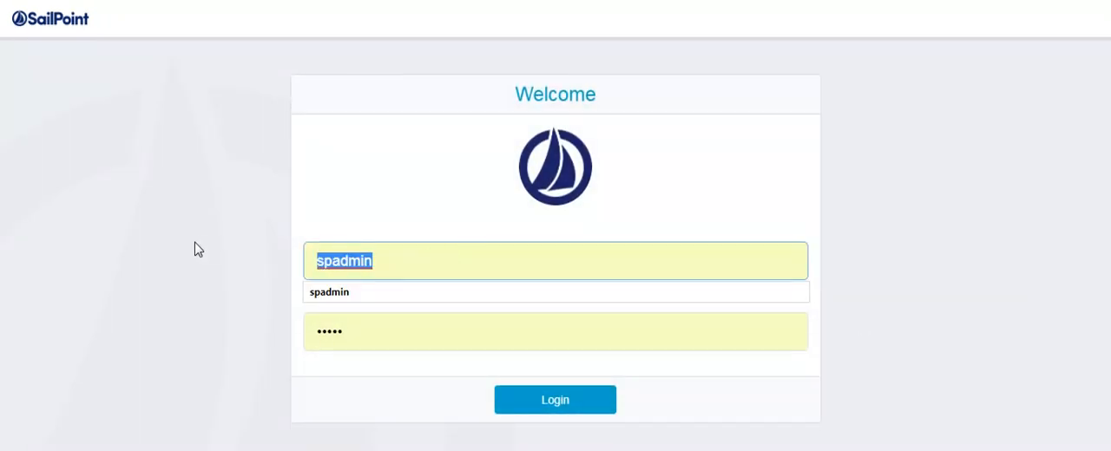
type("ECHY1140")
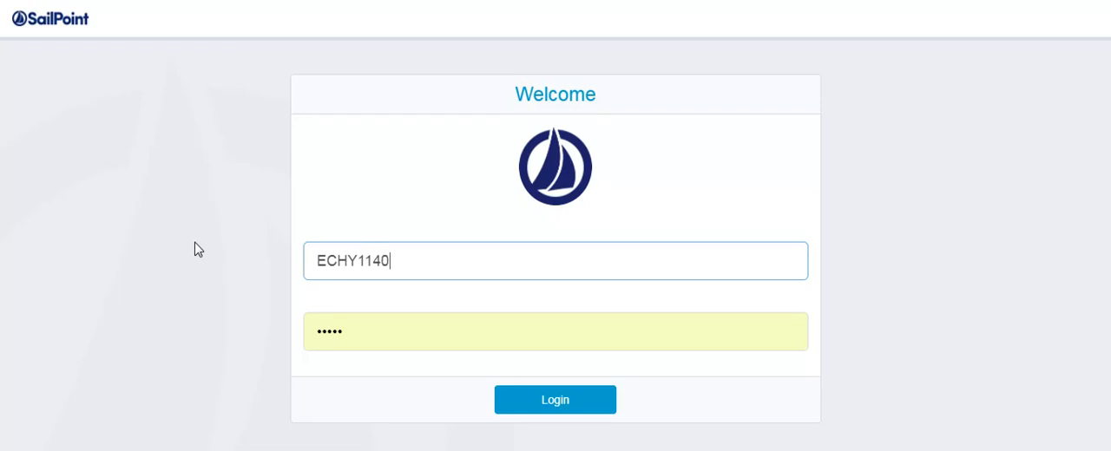
key("Tab")
type("•••")
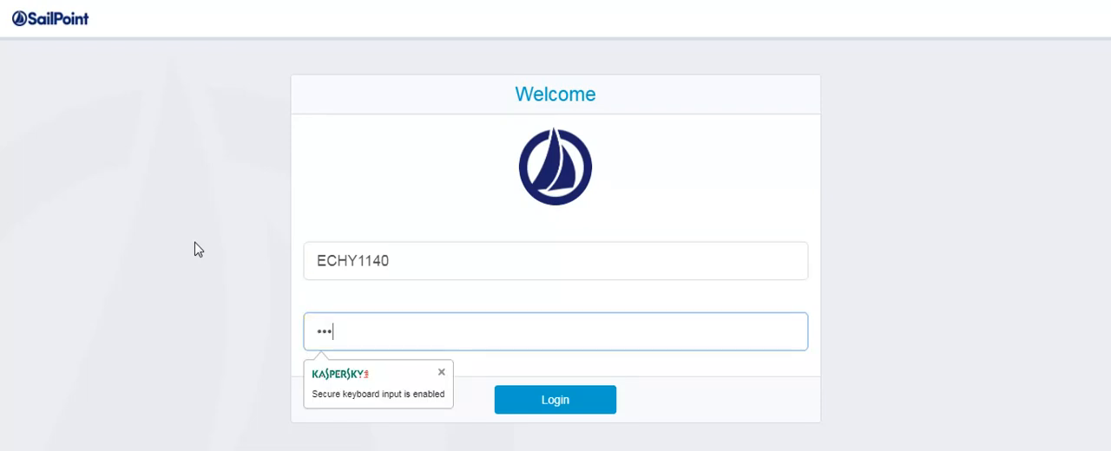
type("•••")
key("Return")
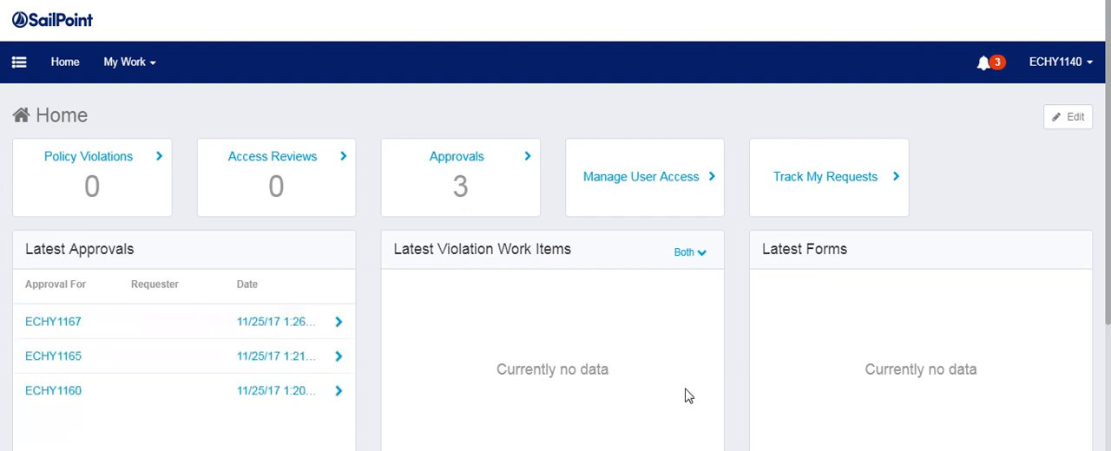
Open the Admin WorkGroup approval for ECHY1167, deny its new Service Now account and complete the approval.
left_click(186, 325)
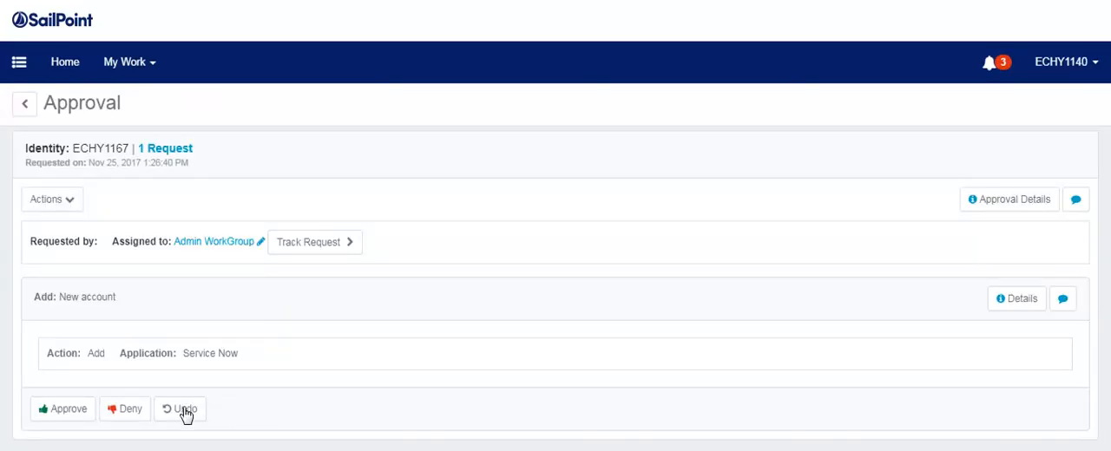
left_click(121, 410)
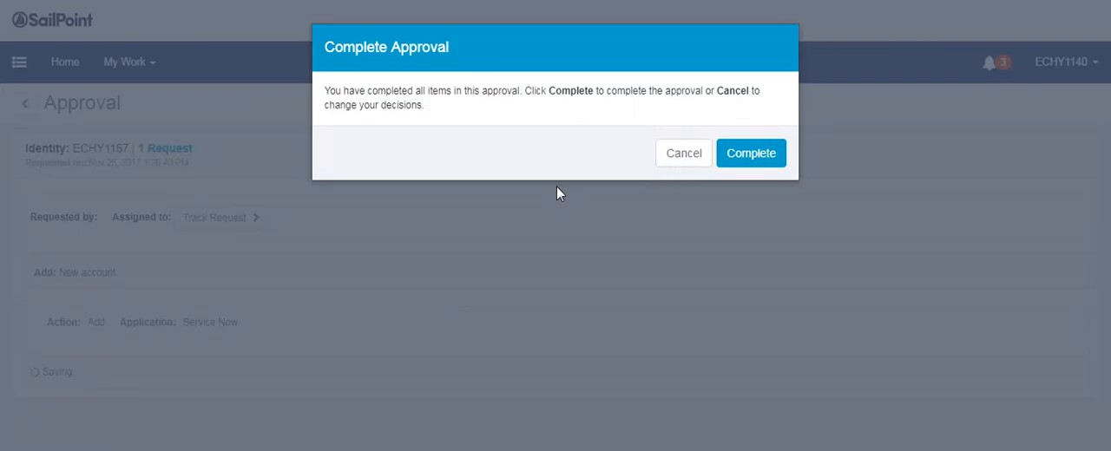
left_click(739, 149)
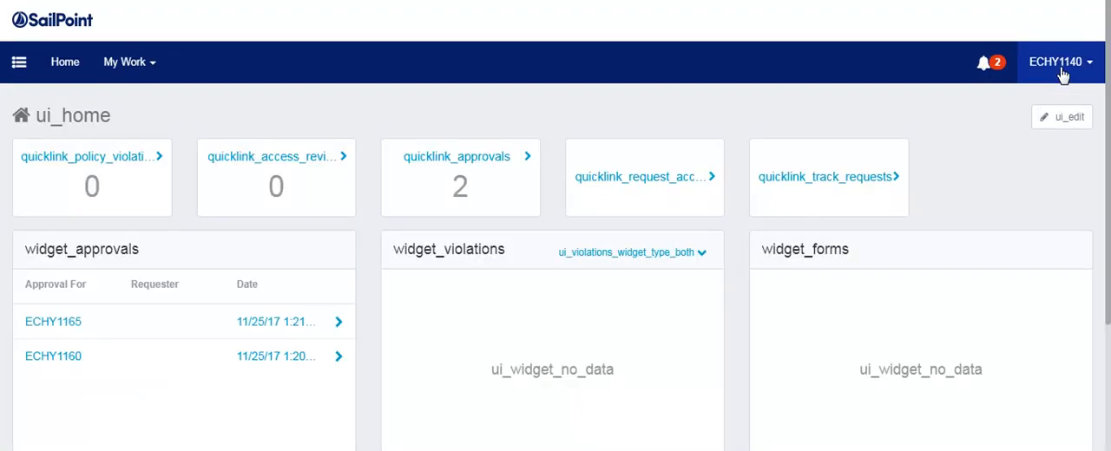
left_click(1064, 65)
left_click(1033, 186)
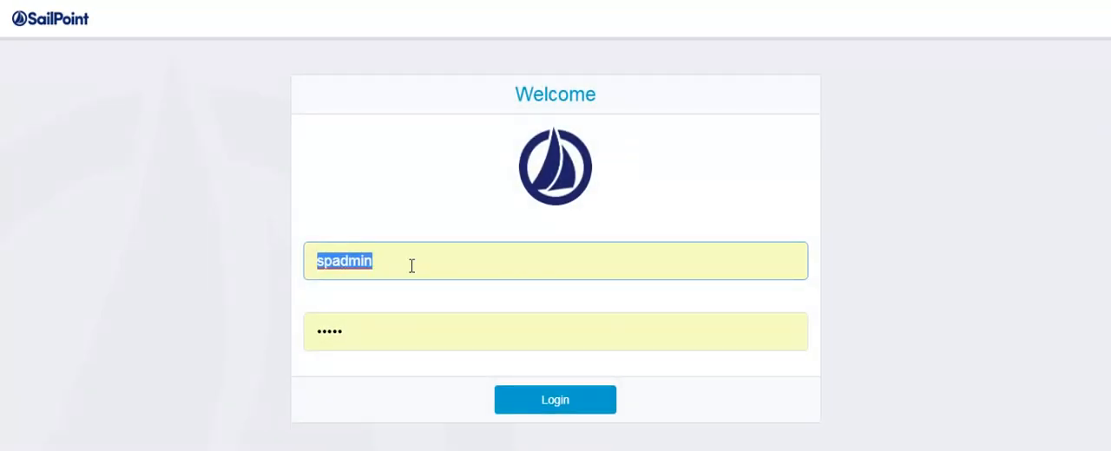
type("ECHY1167")
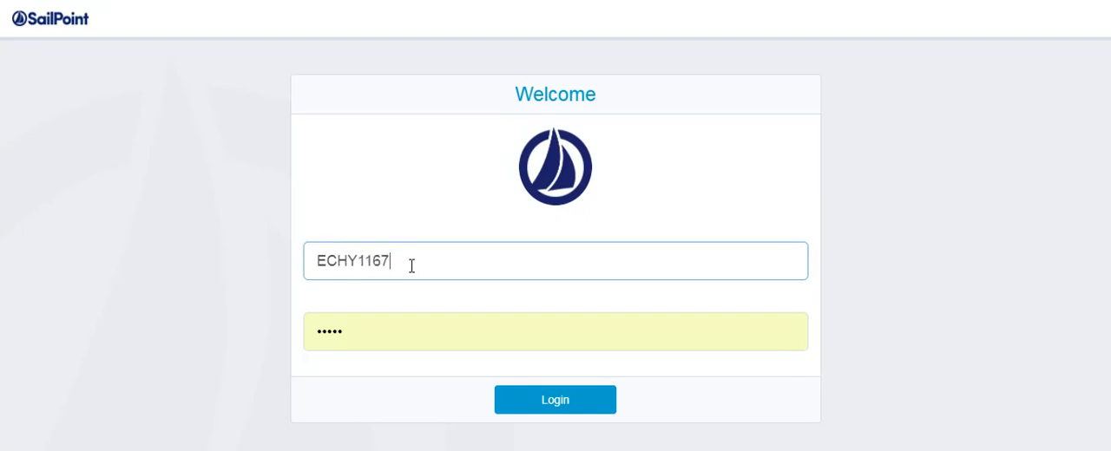
key("Tab")
type("•")
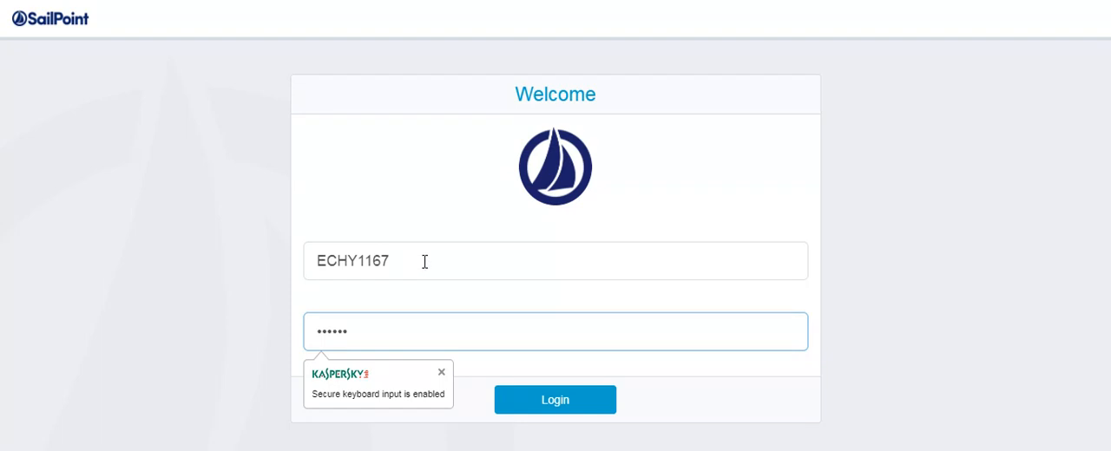
key("Return")
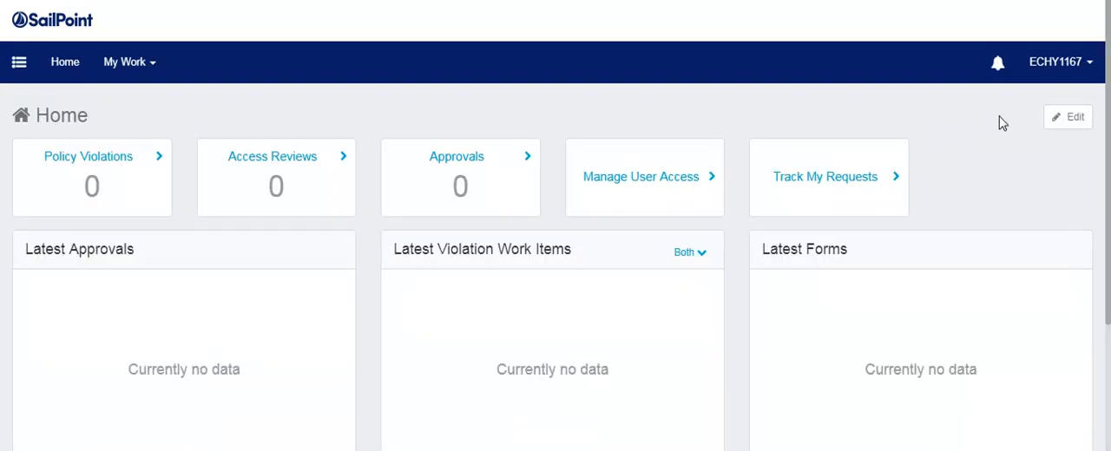
left_click(1067, 69)
left_click(1051, 191)
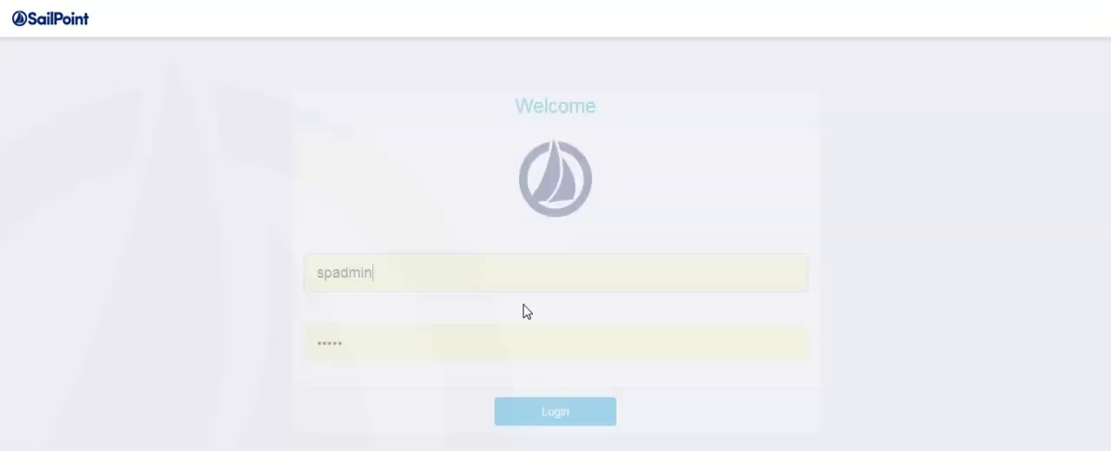
double_click(415, 264)
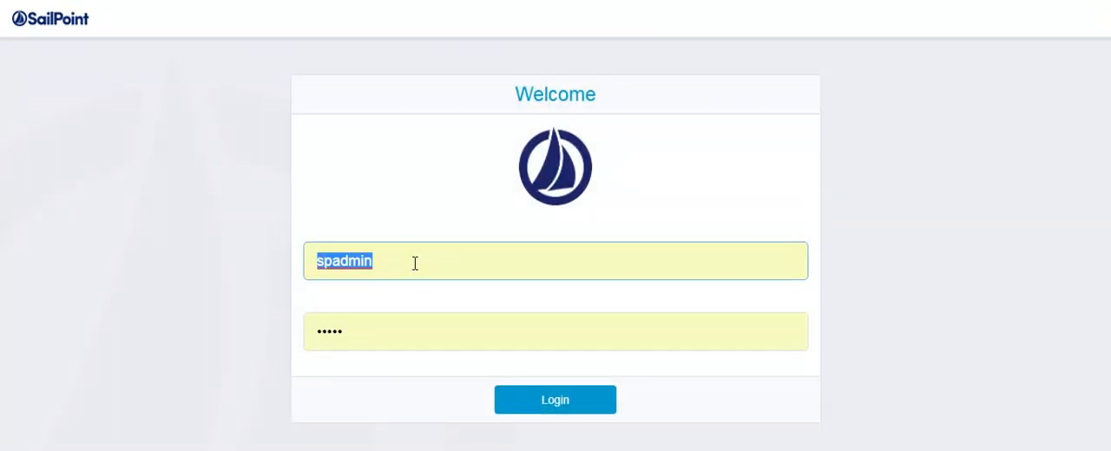
type("ECHY1168")
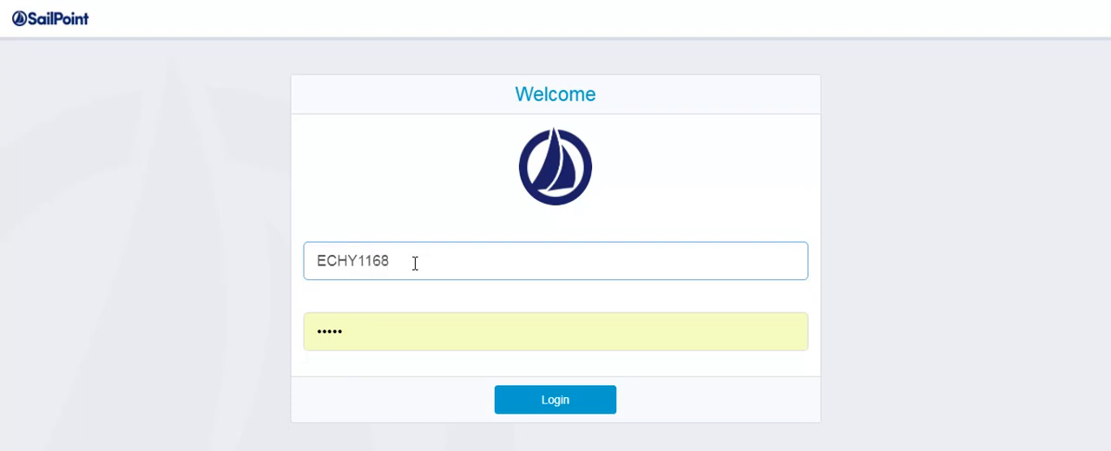
key("Tab")
type("•")
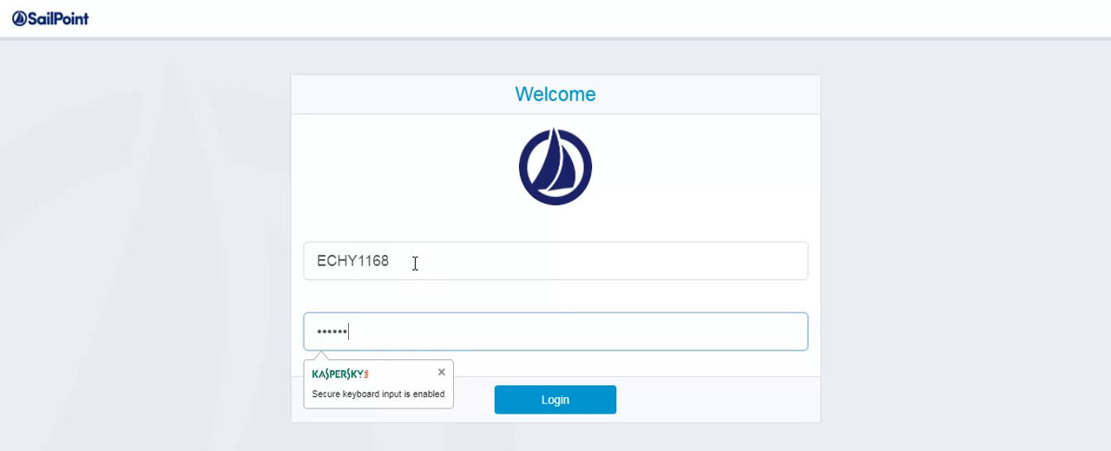
key("Return")
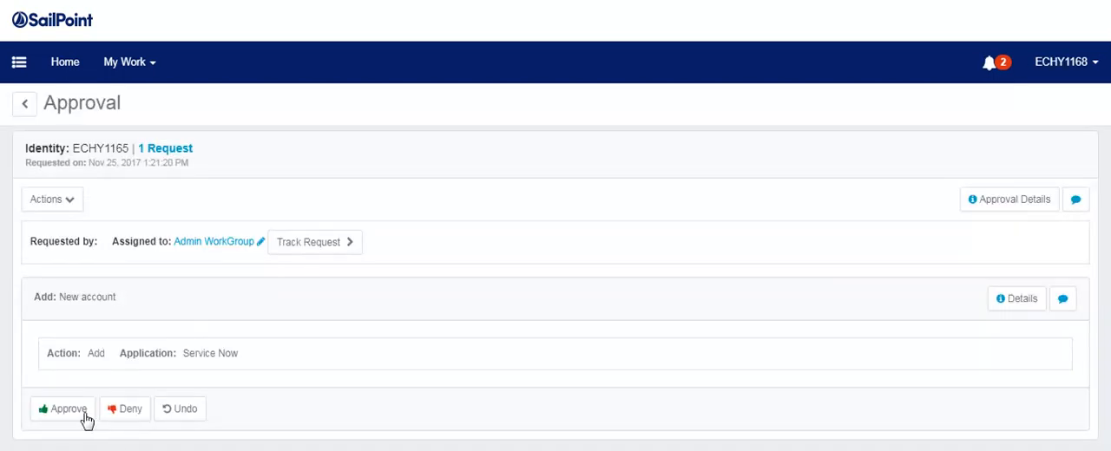
Approve the new Service Now accounts in the Admin WorkGroup approvals for ECHY1165 and ECHY1160, completing both approvals.
left_click(59, 407)
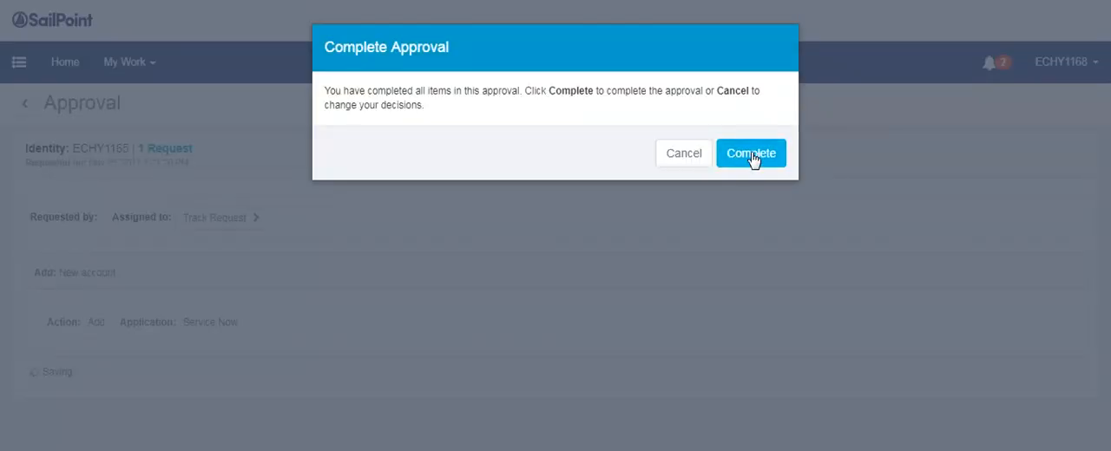
left_click(751, 147)
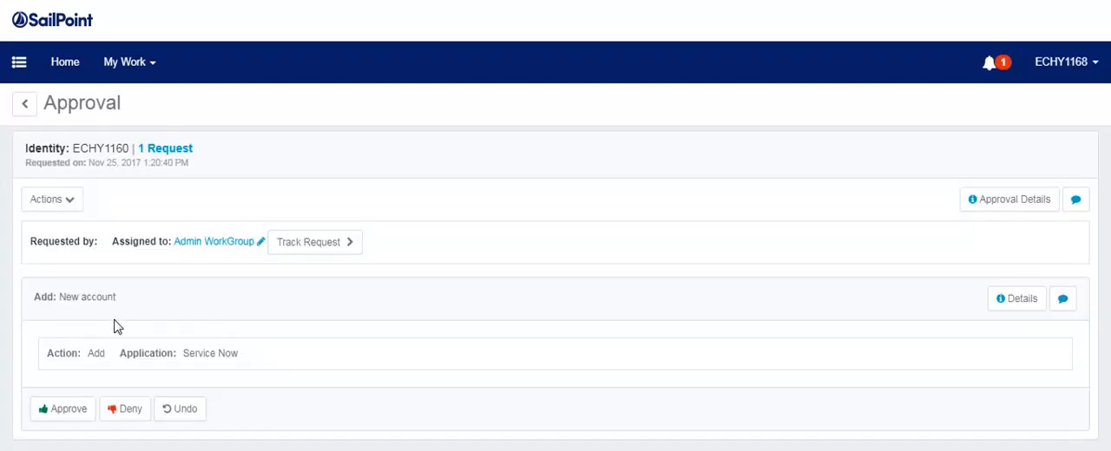
left_click(67, 411)
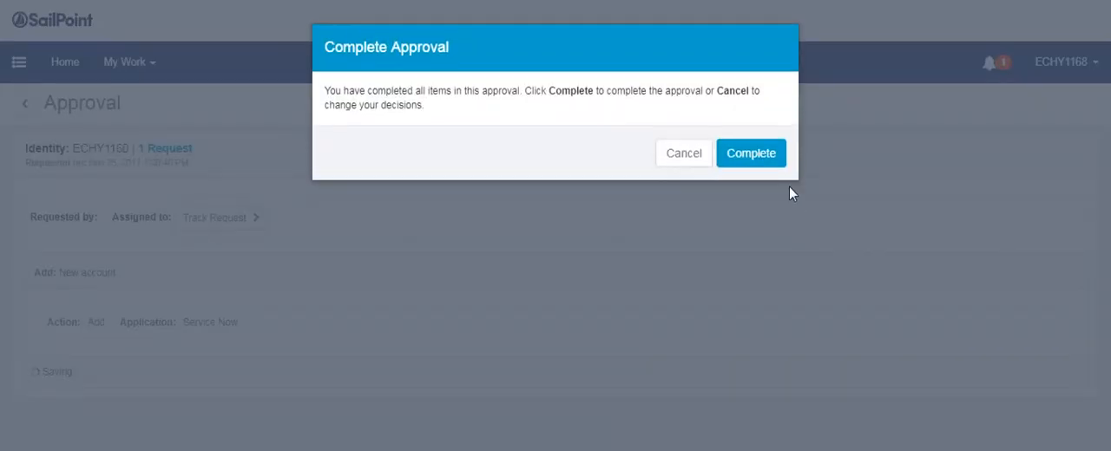
left_click(750, 154)
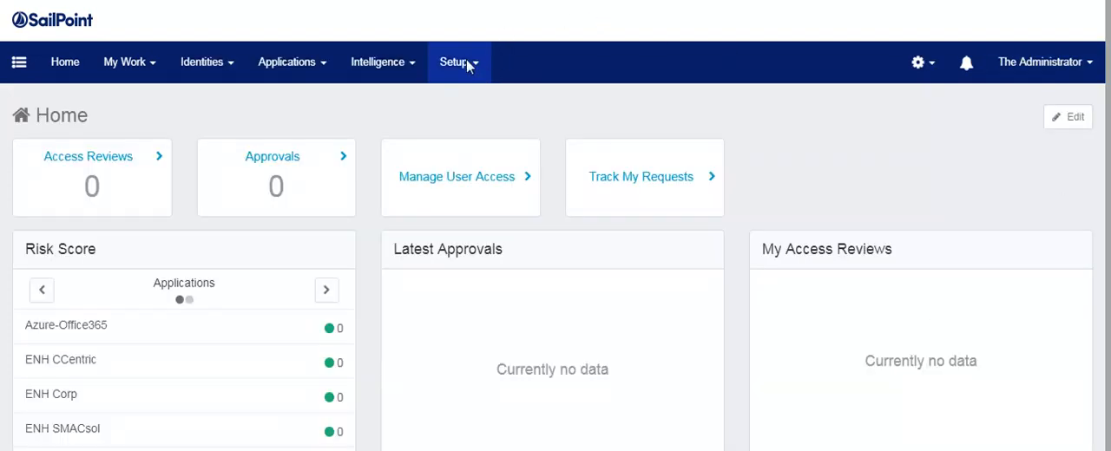
left_click(467, 66)
left_click(450, 248)
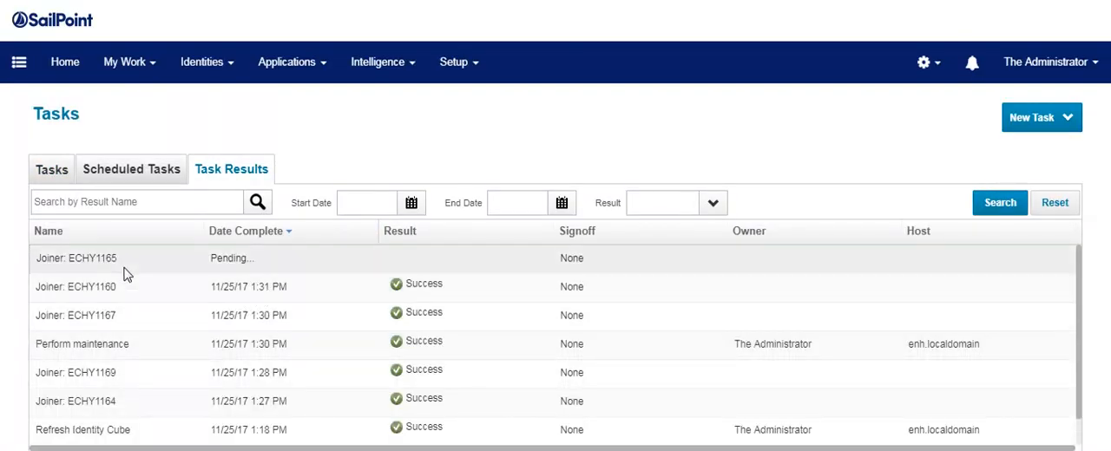
left_click(120, 265)
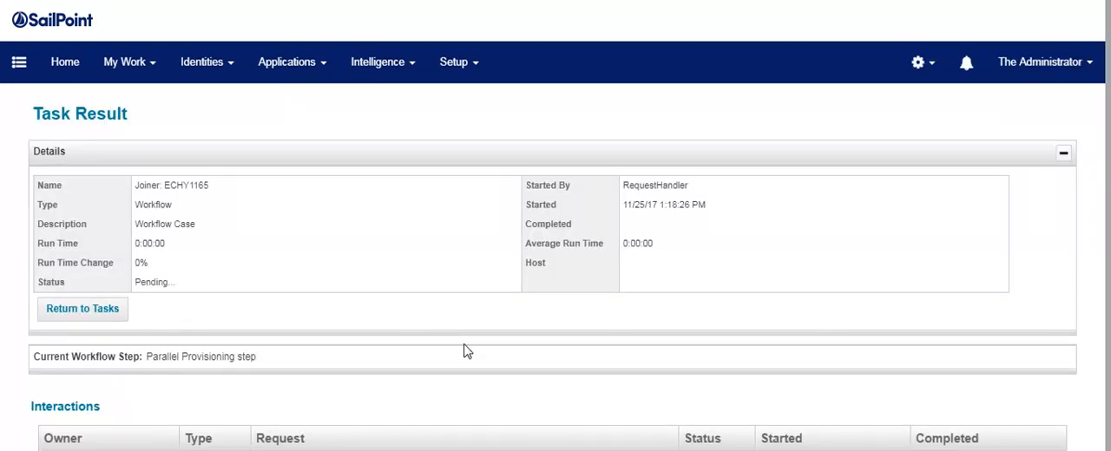
scroll(466, 352, "down", 1)
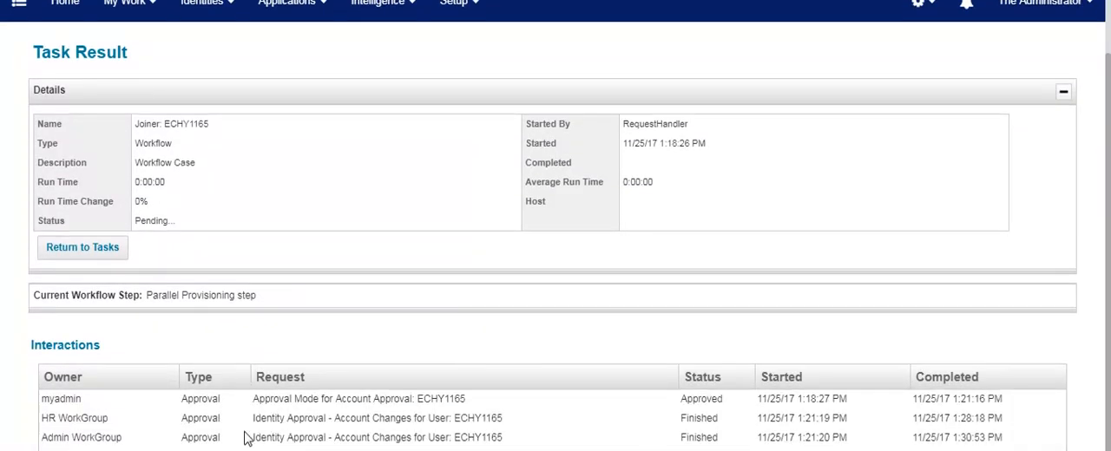
Reduce the browser zoom by three levels so the whole Interactions table fits on the page.
left_click(1097, 1)
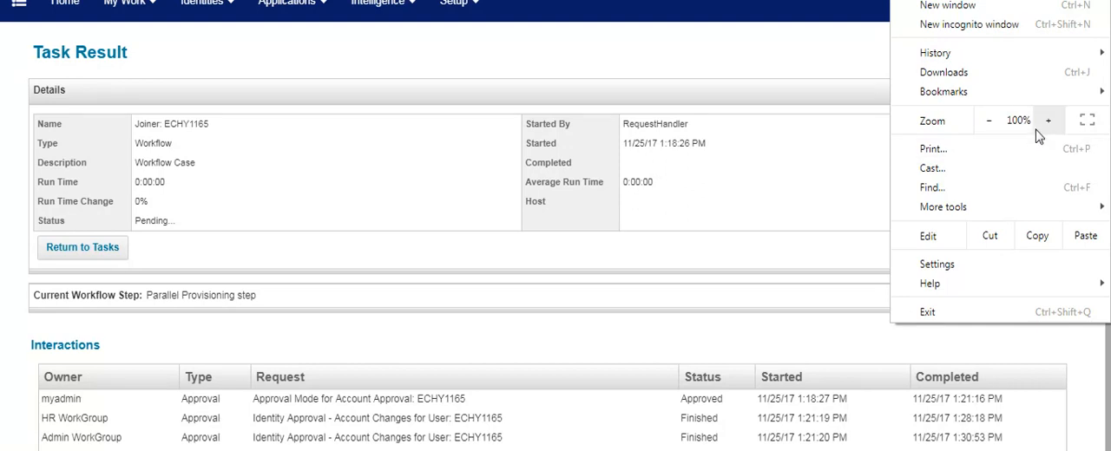
left_click(992, 121)
left_click(992, 122)
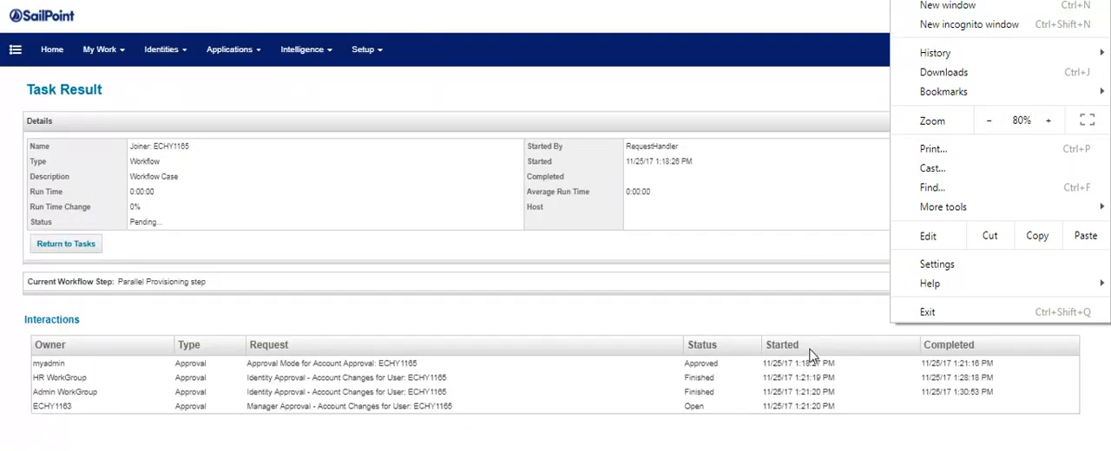
left_click(987, 122)
left_click(792, 48)
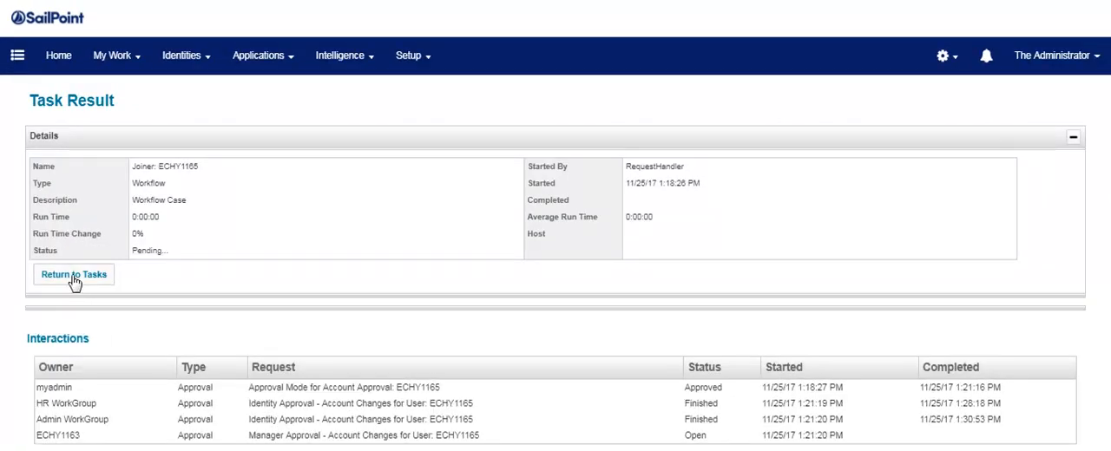
Return to the task results and compare the approval owners and statuses of Joiner: ECHY1160 and Joiner: ECHY1165.
left_click(74, 277)
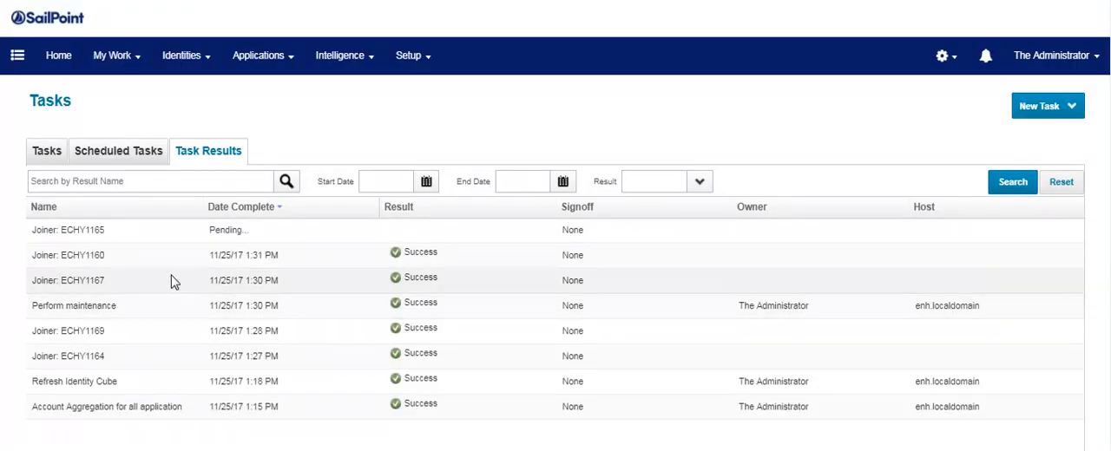
left_click(78, 266)
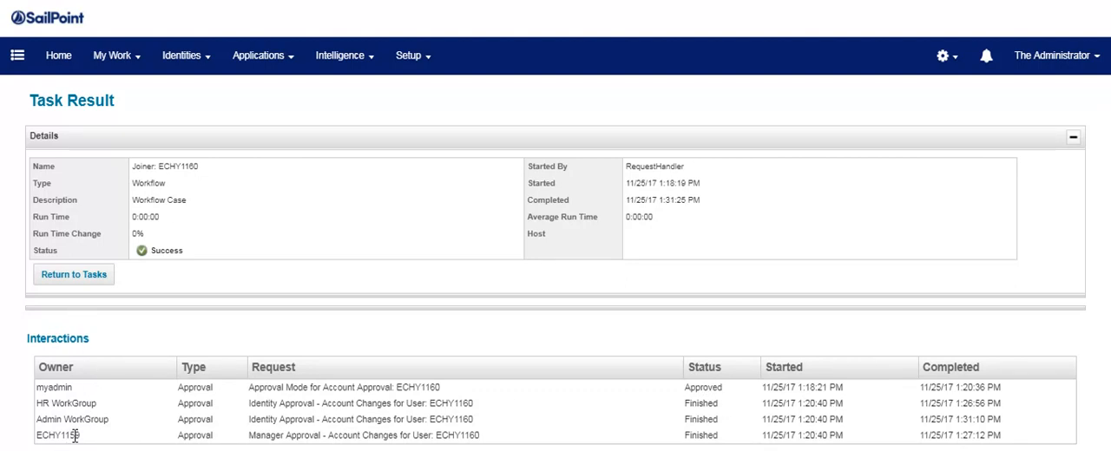
left_click_drag(78, 439, 61, 421)
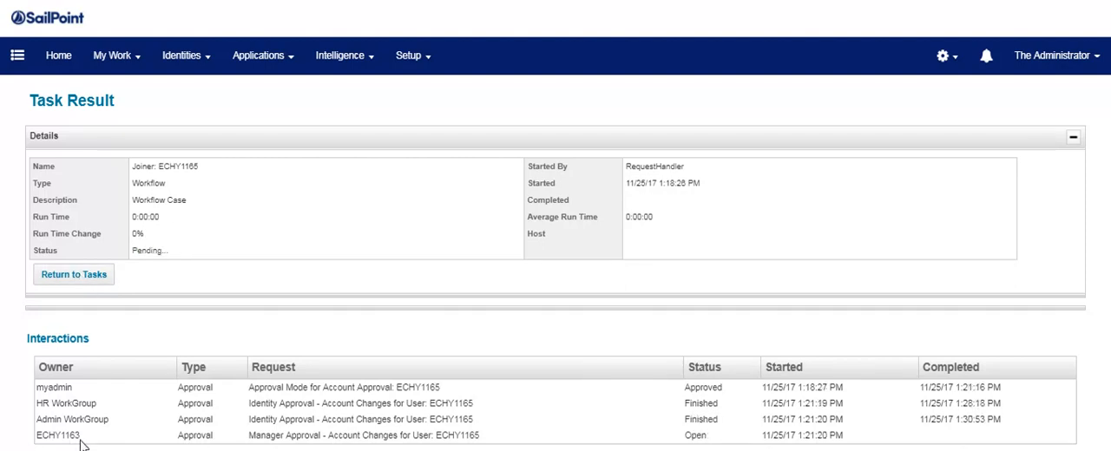
left_click_drag(85, 444, 10, 444)
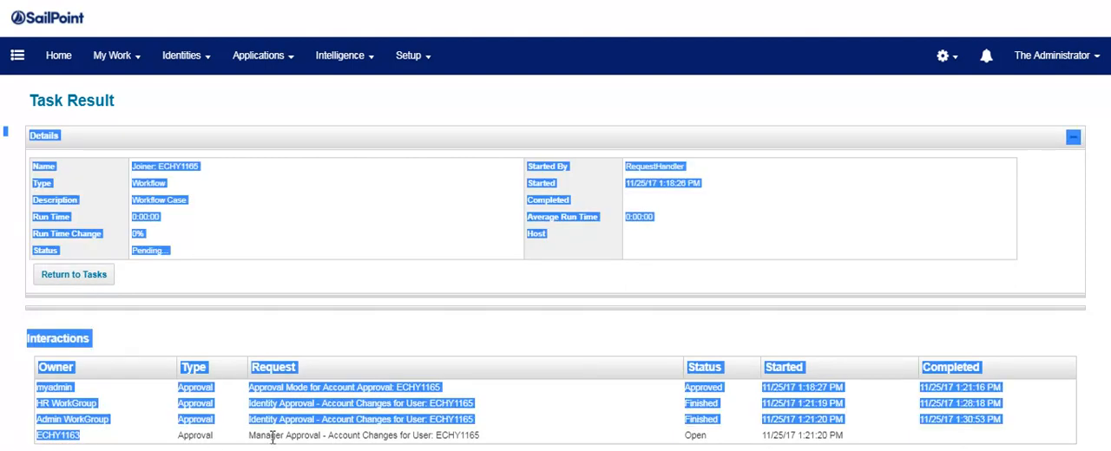
left_click(518, 347)
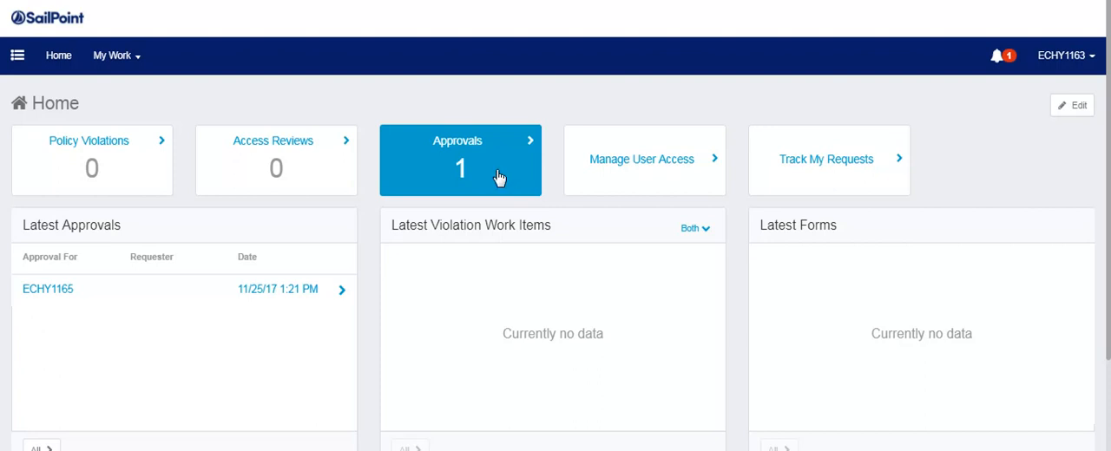
As ECHY1163, review the manager approval request for ECHY1165, approve its new Service Now account and complete the approval.
left_click(500, 178)
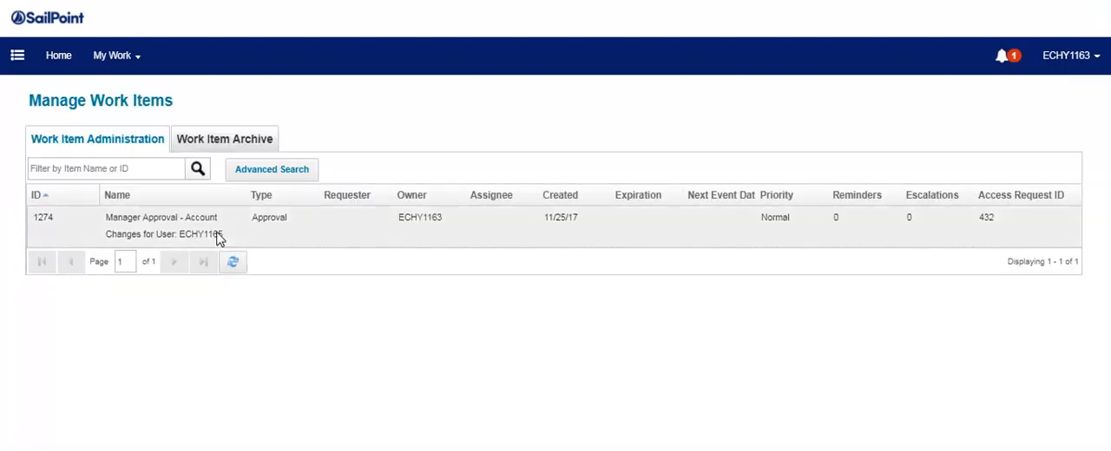
left_click(149, 237)
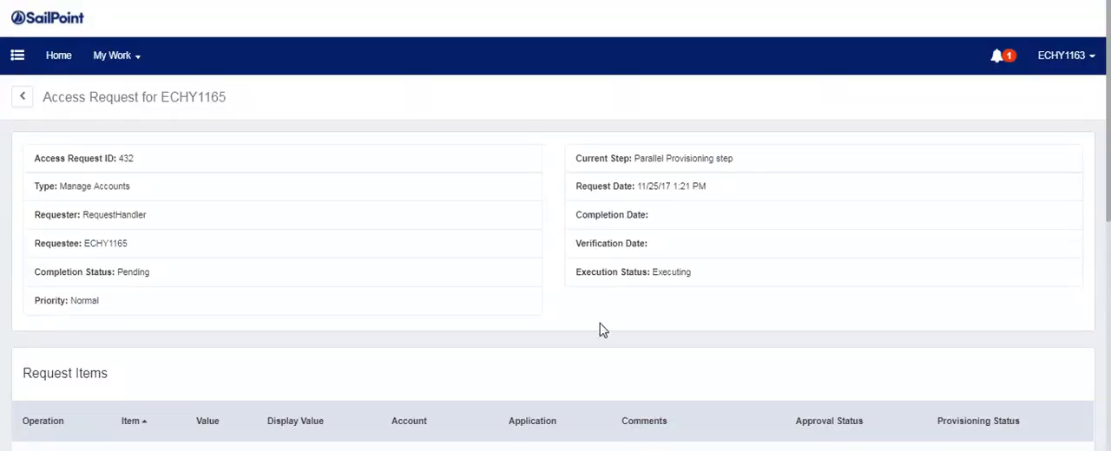
scroll(600, 330, "down", 10)
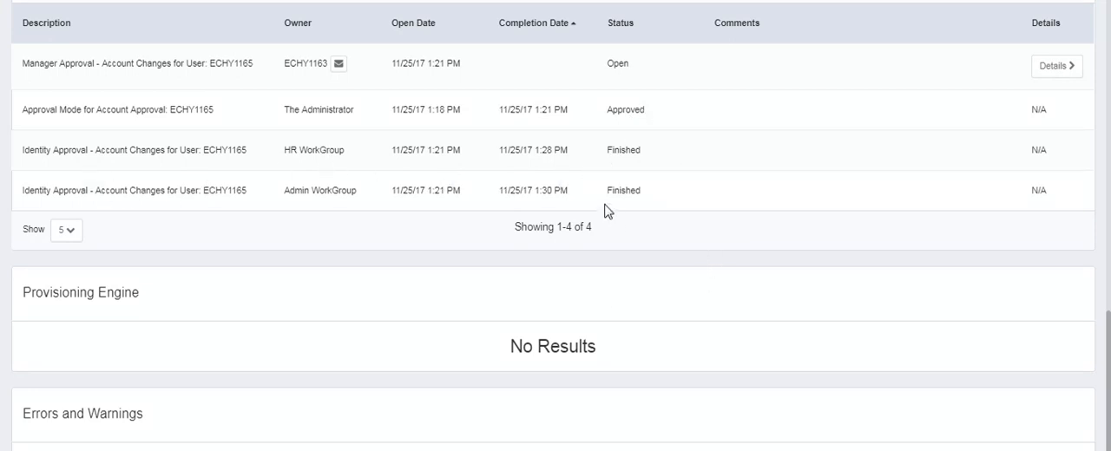
scroll(484, 158, "up", 15)
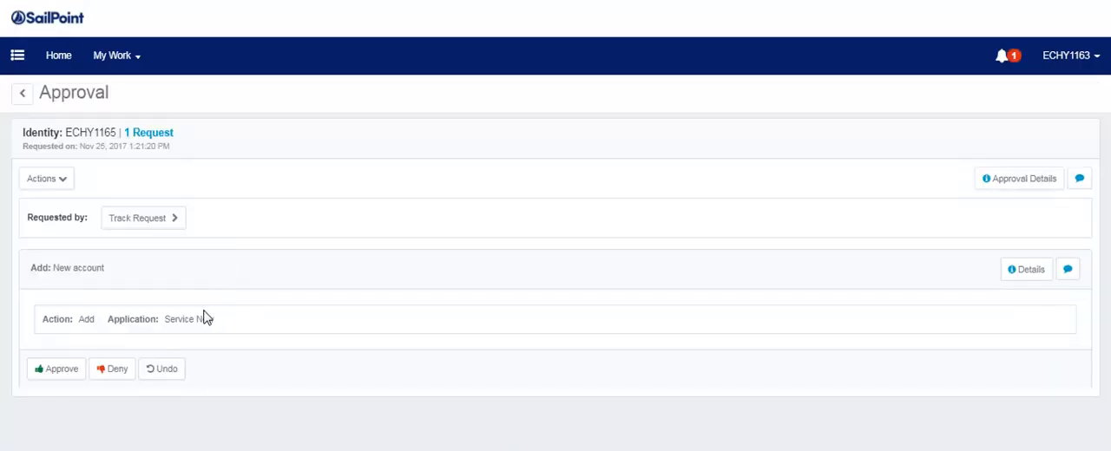
left_click(54, 371)
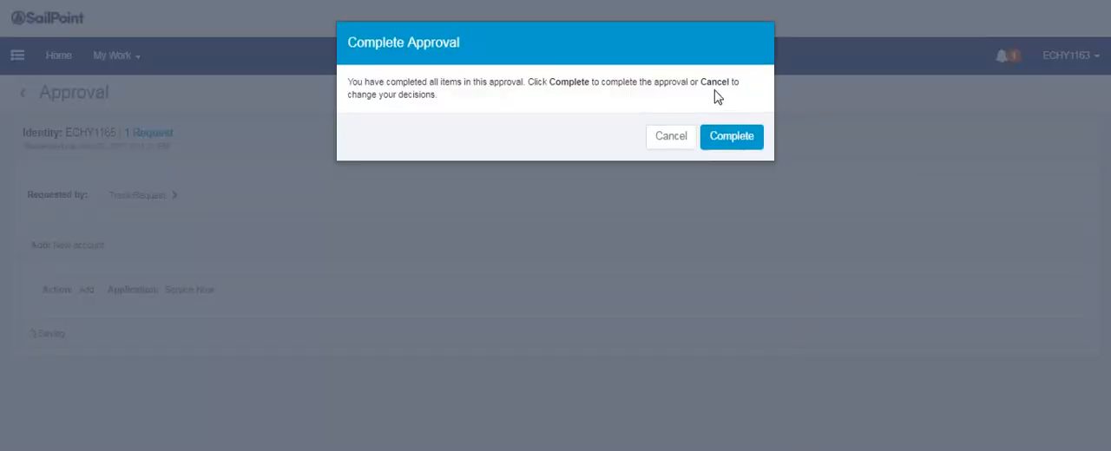
left_click(729, 122)
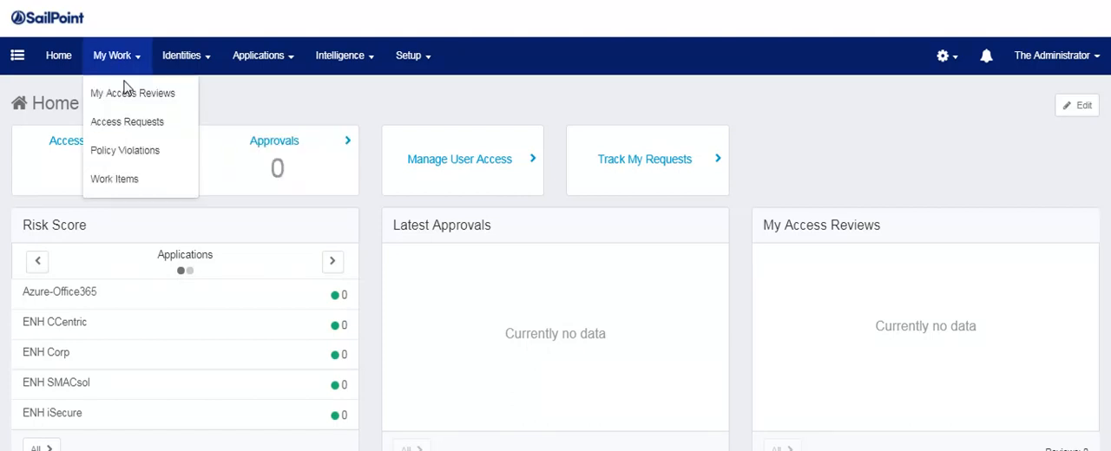
As administrator, open the access requests and examine the approval interactions in the details of the ECHY1169 request.
left_click(315, 183)
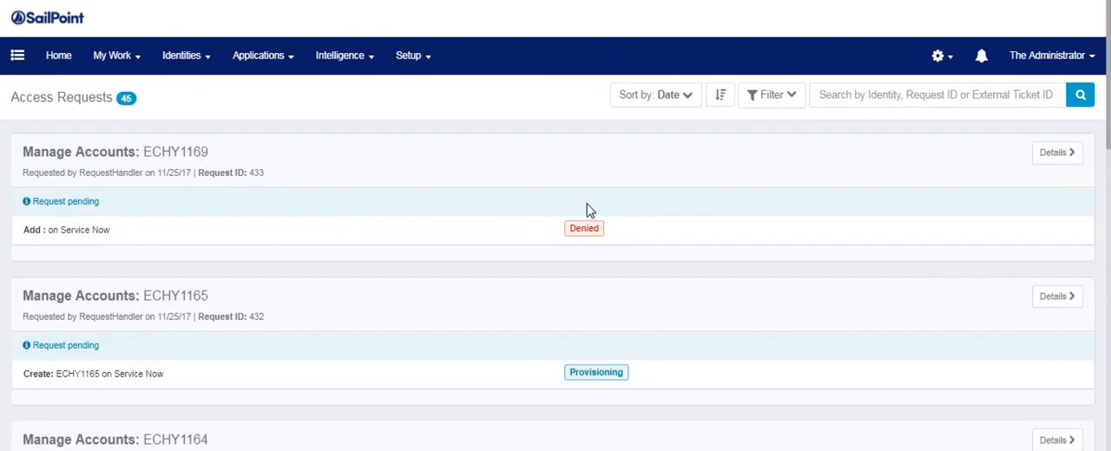
scroll(588, 209, "down", 1)
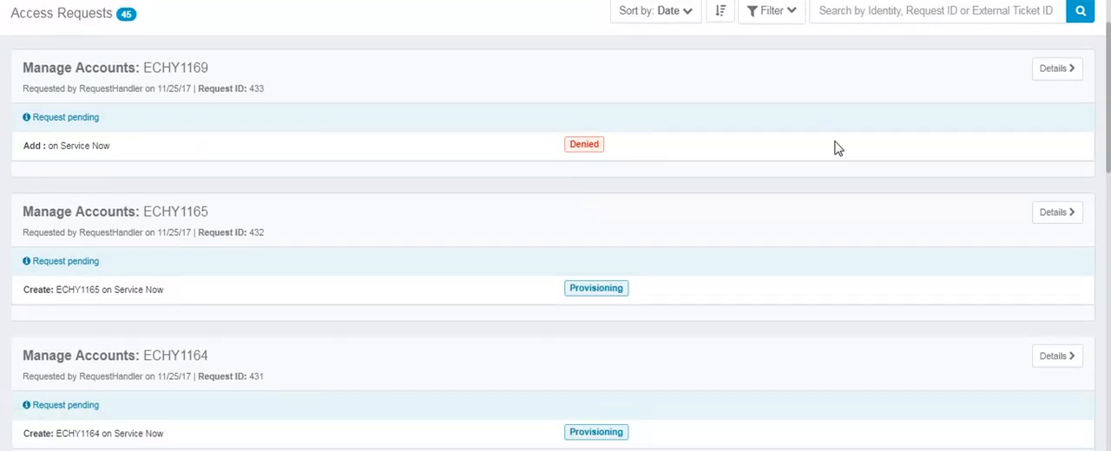
left_click(1054, 72)
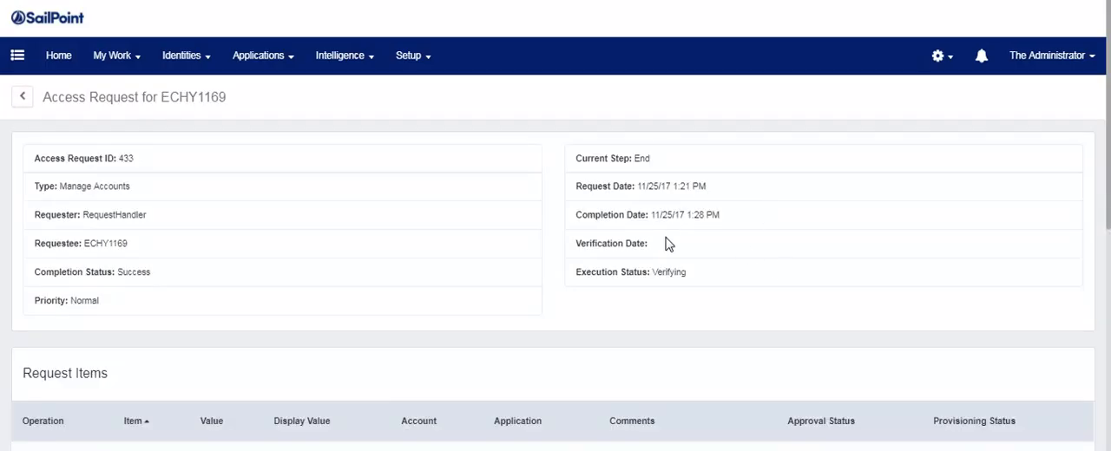
scroll(669, 261, "down", 2)
scroll(669, 261, "down", 5)
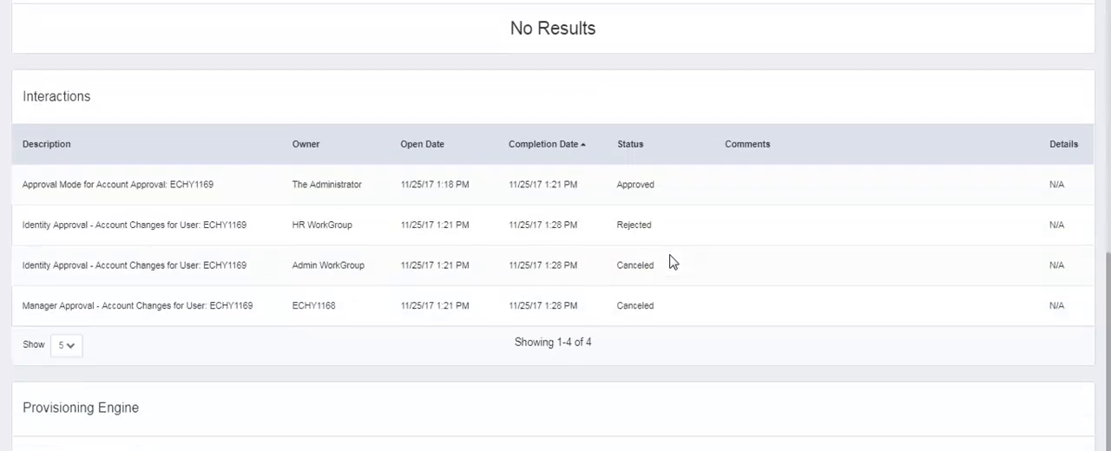
scroll(596, 260, "up", 6)
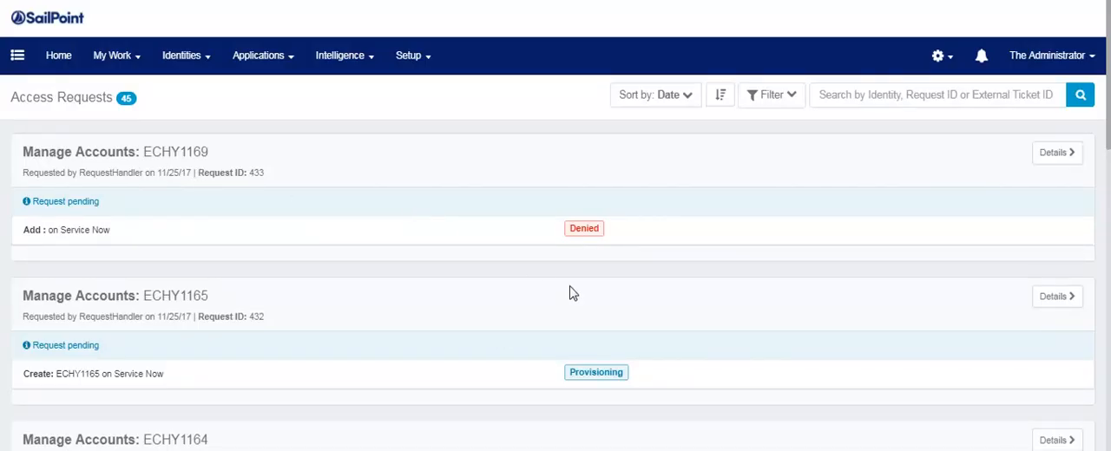
Compare the Service Now request statuses of ECHY1165, ECHY1164, ECHY1160 and ECHY1167 in the access request list.
scroll(686, 283, "down", 5)
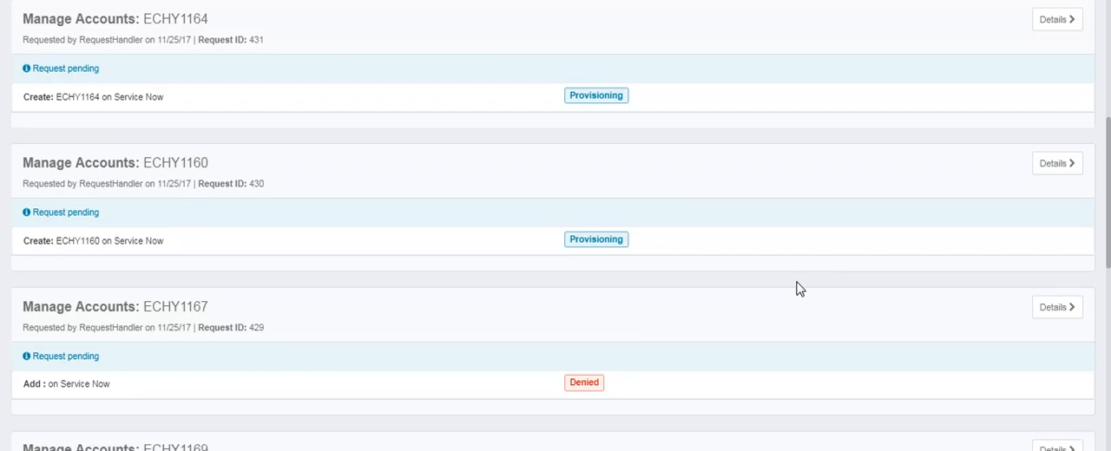
scroll(759, 280, "up", 1)
scroll(638, 248, "up", 1)
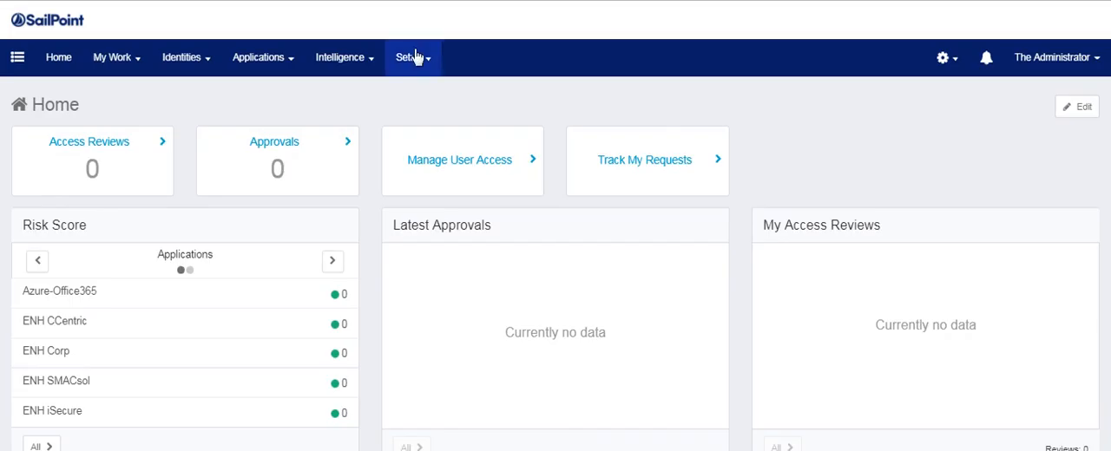
Open the Joiner lifecycle event to check its assigned business process.
left_click(413, 58)
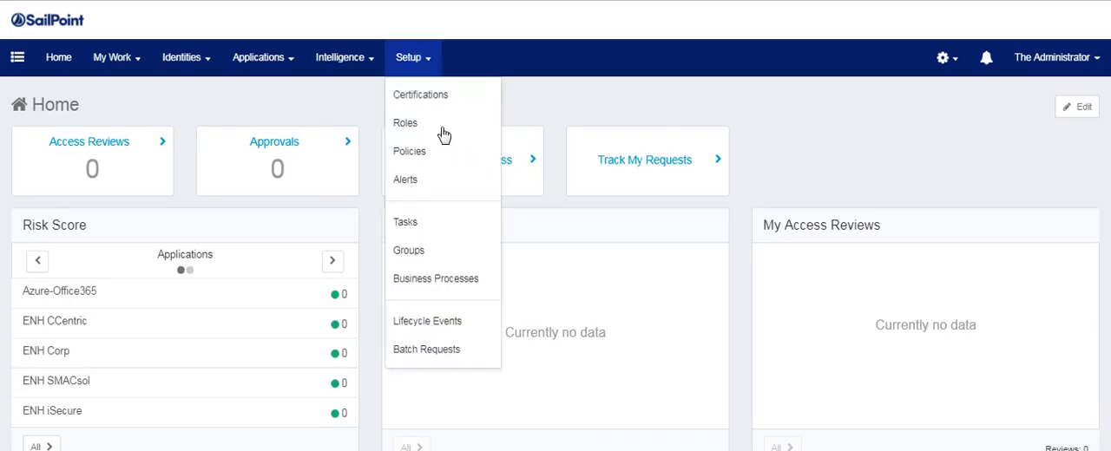
left_click(447, 320)
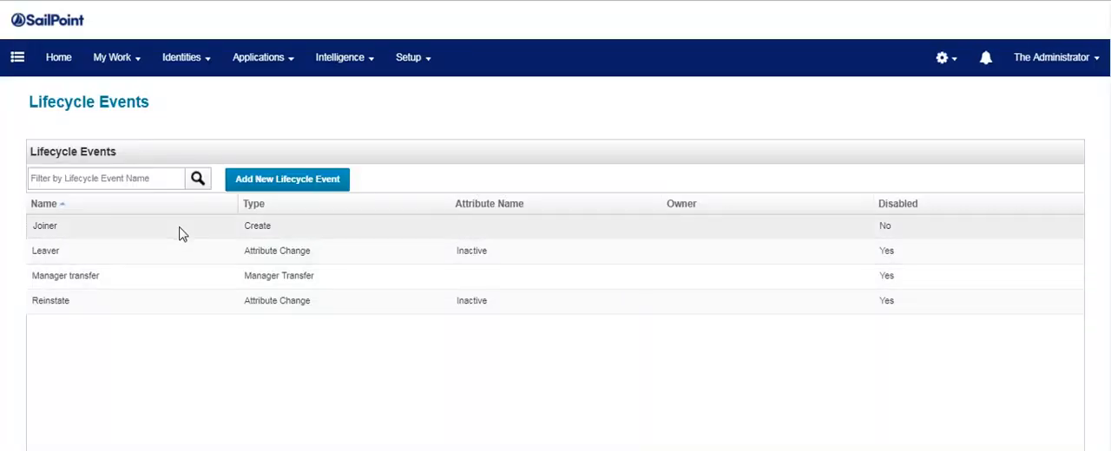
left_click(181, 233)
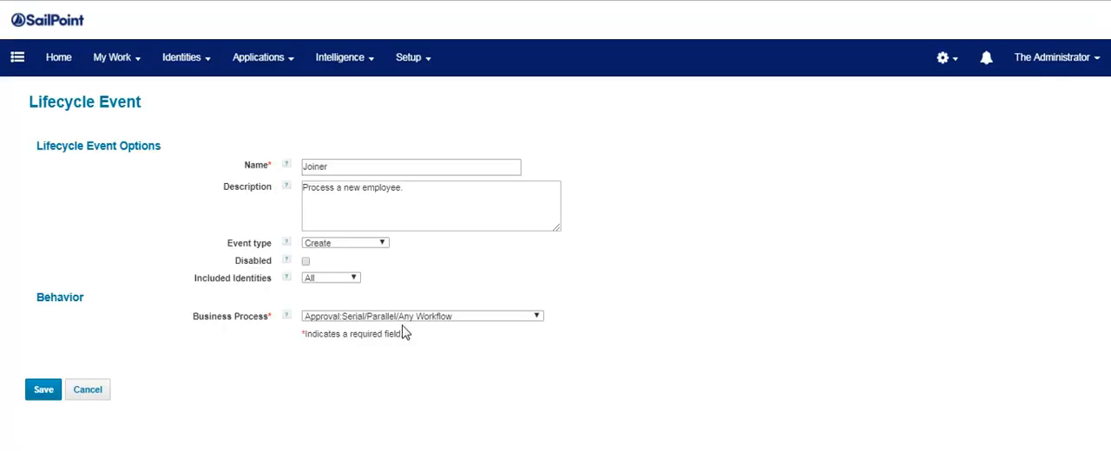
Set the Joiner lifecycle event's business process to Approval:SerialPoll/ParallelPoll Workflow.
left_click(406, 318)
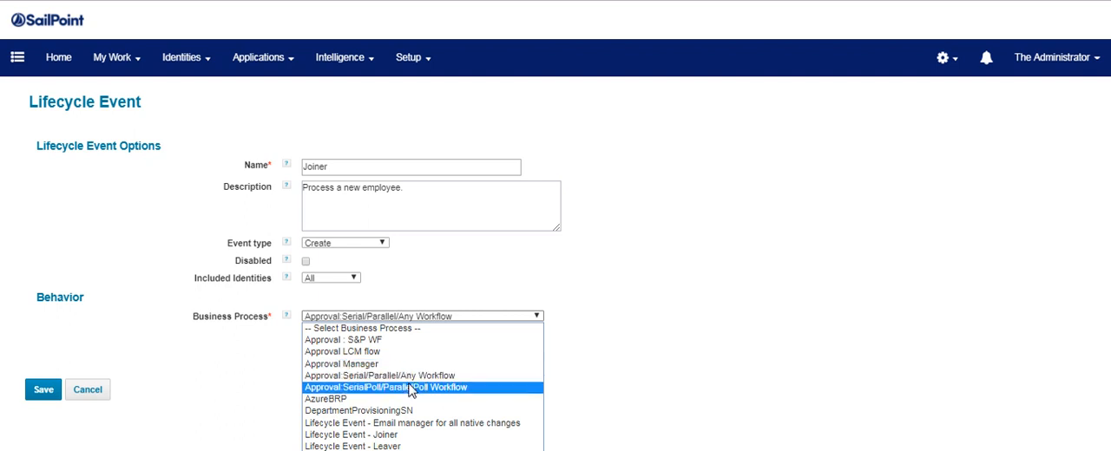
left_click(409, 388)
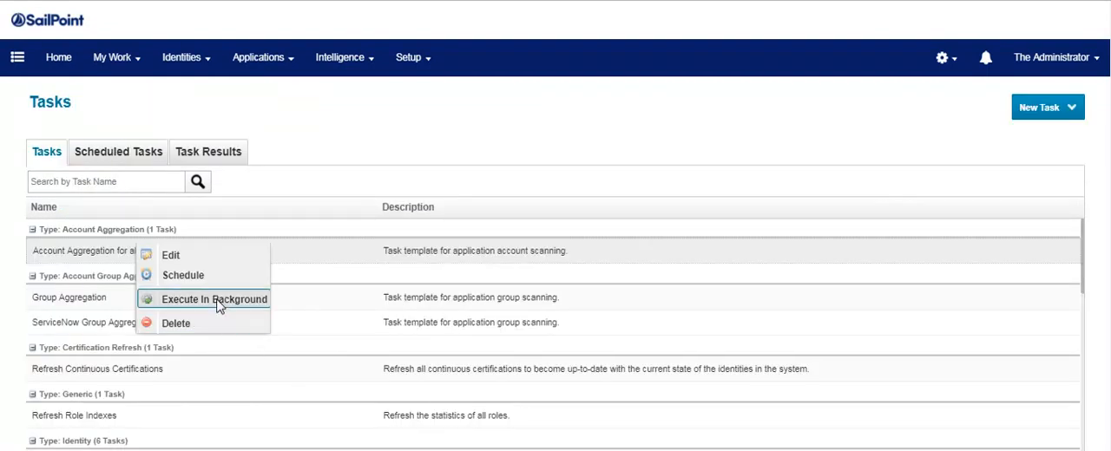
Execute the Account Aggregation for all application task in the background.
left_click(217, 304)
left_click(549, 297)
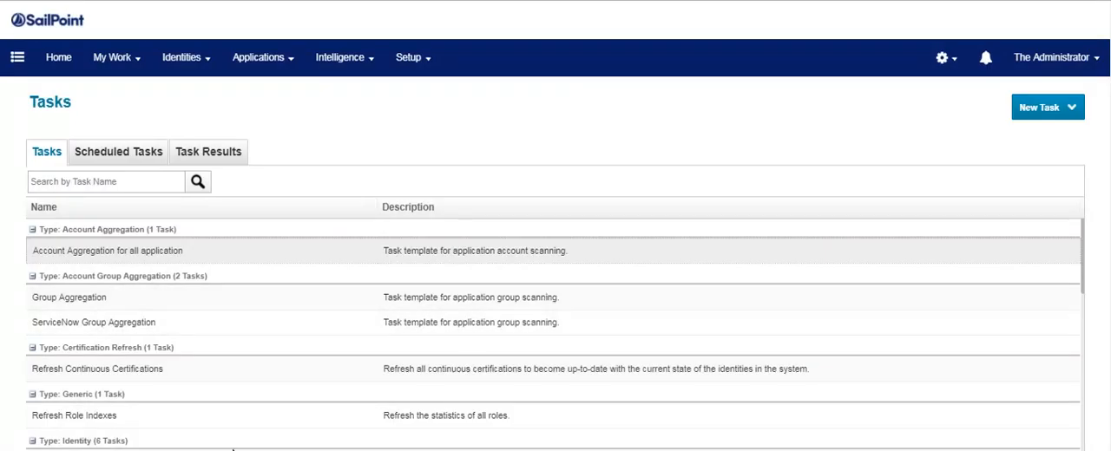
Open the Refresh Identity Cube task and examine its refresh options, such as Process events.
scroll(178, 393, "down", 1)
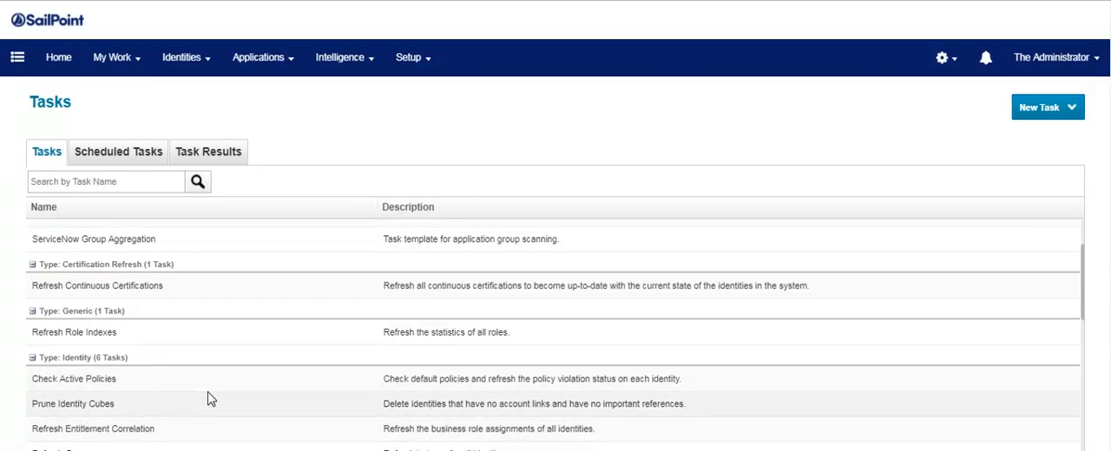
scroll(209, 403, "down", 2)
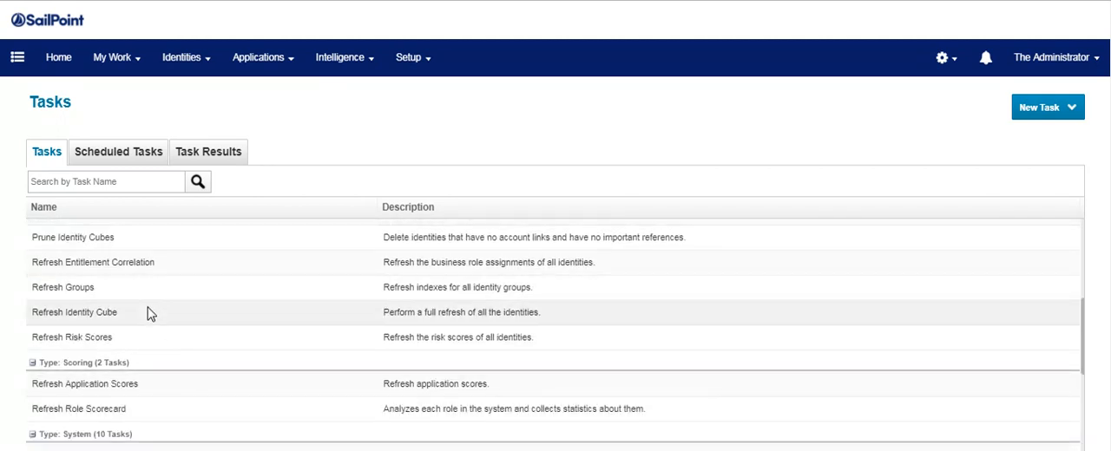
left_click(266, 317)
scroll(314, 368, "down", 6)
scroll(314, 368, "down", 8)
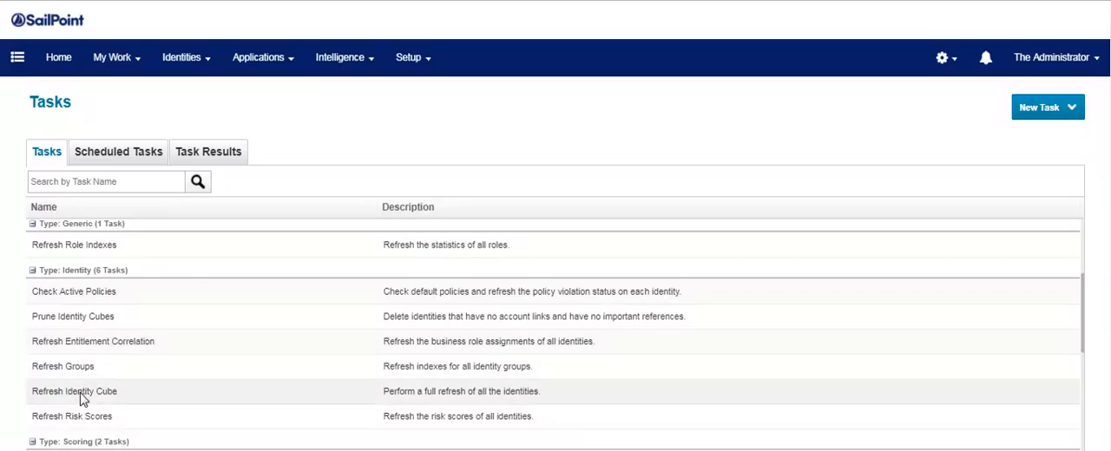
Execute the Refresh Identity Cube task in the background and check the Joiner: ECHY1154 task result.
left_click(80, 394)
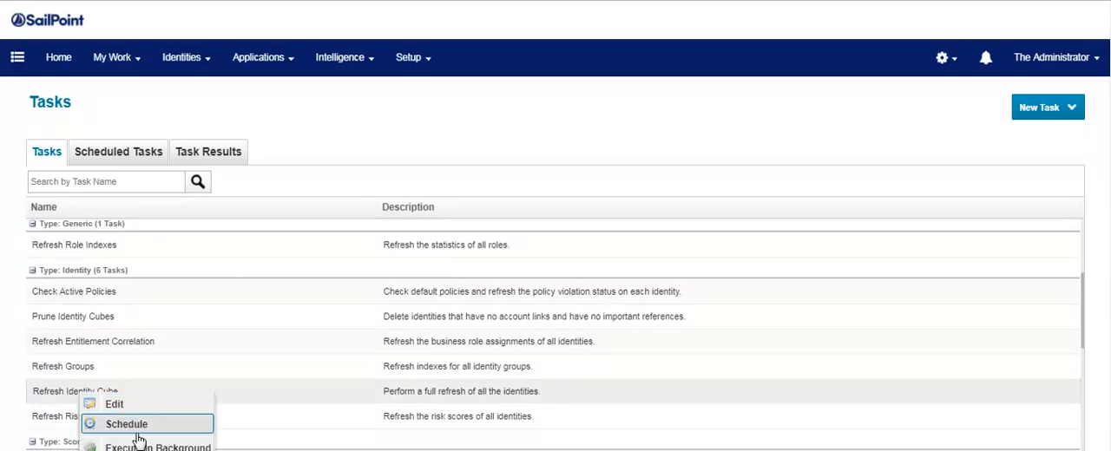
left_click(142, 448)
left_click(561, 293)
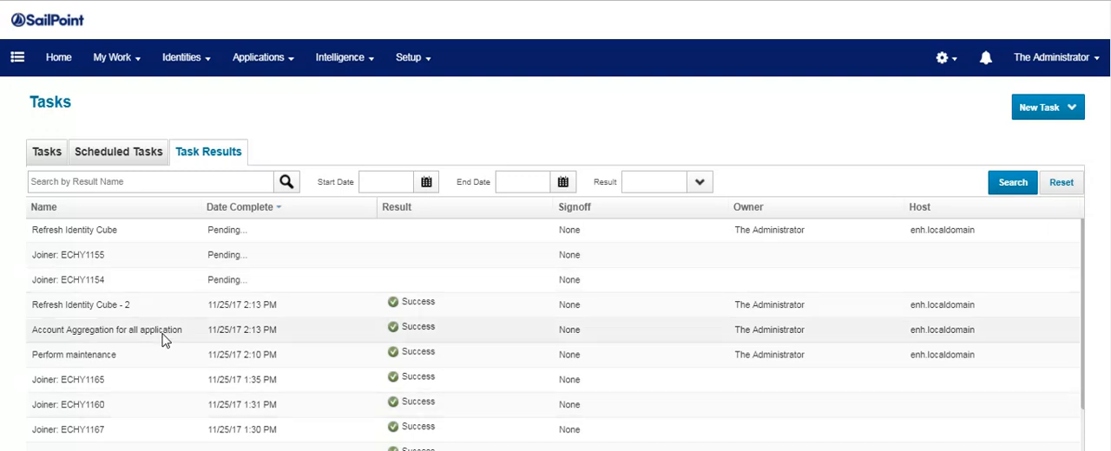
left_click(160, 281)
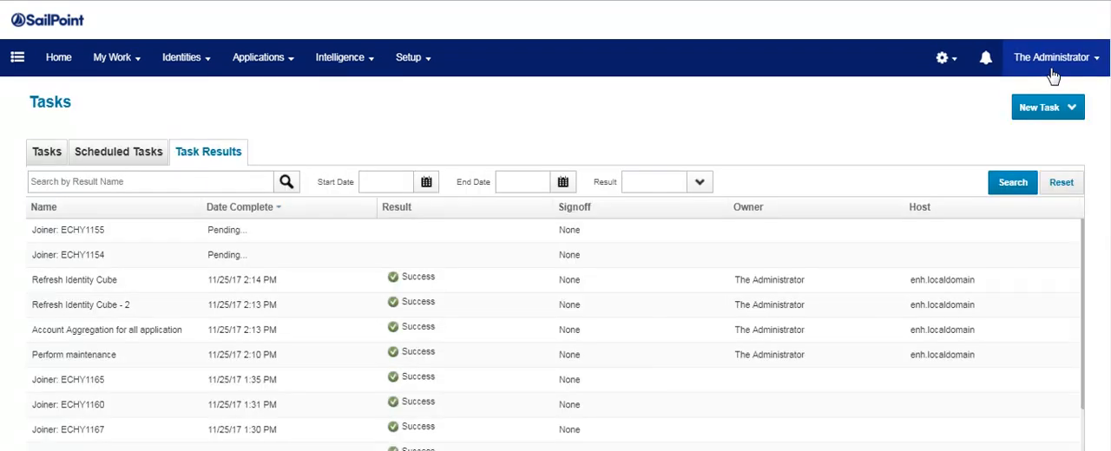
left_click(1053, 62)
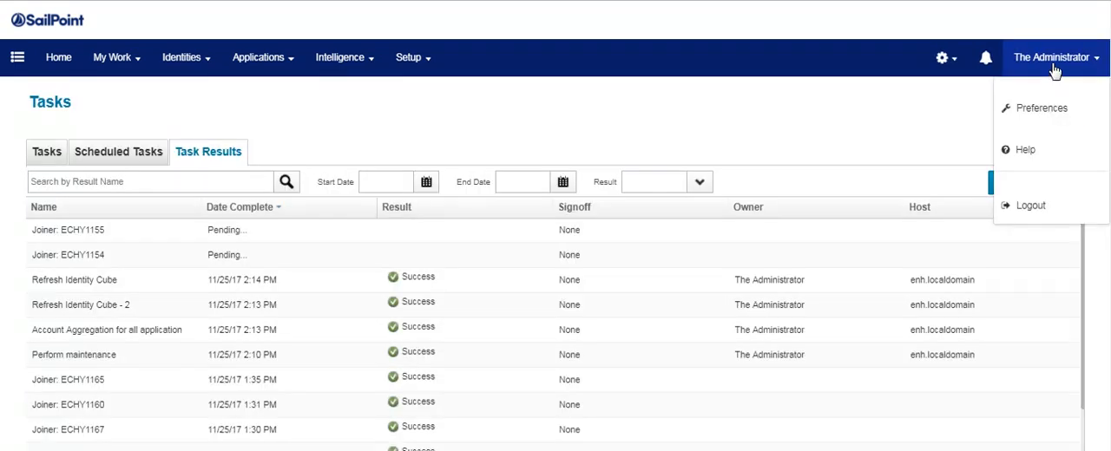
left_click(1029, 214)
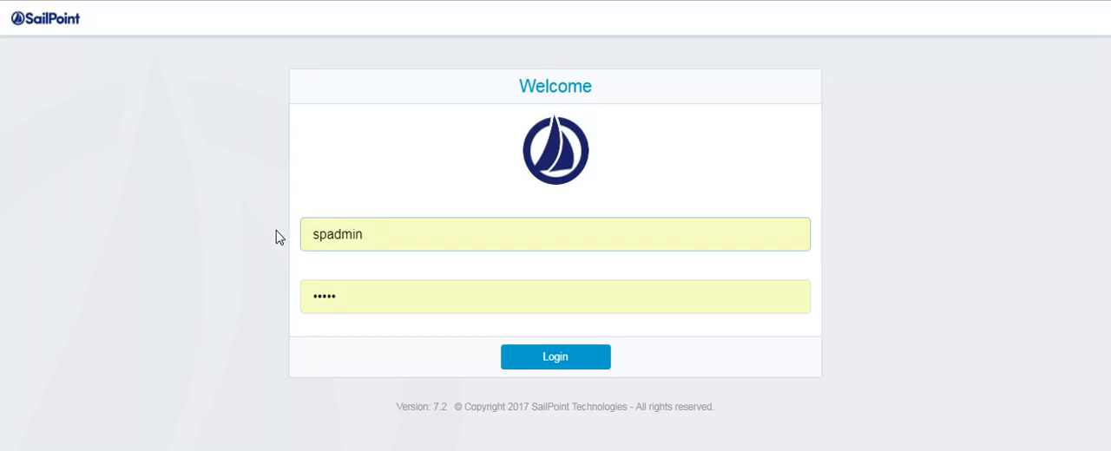
left_click_drag(377, 233, 281, 251)
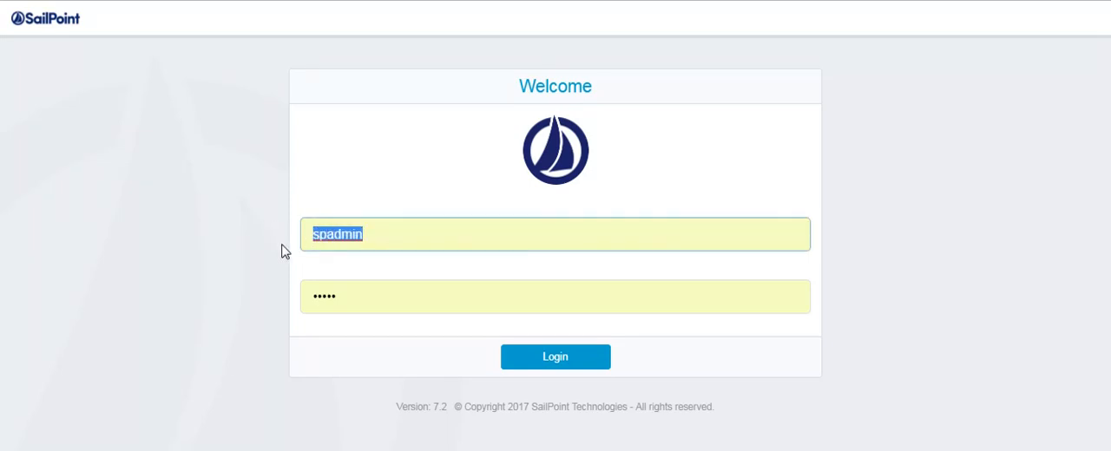
key("BackSpace")
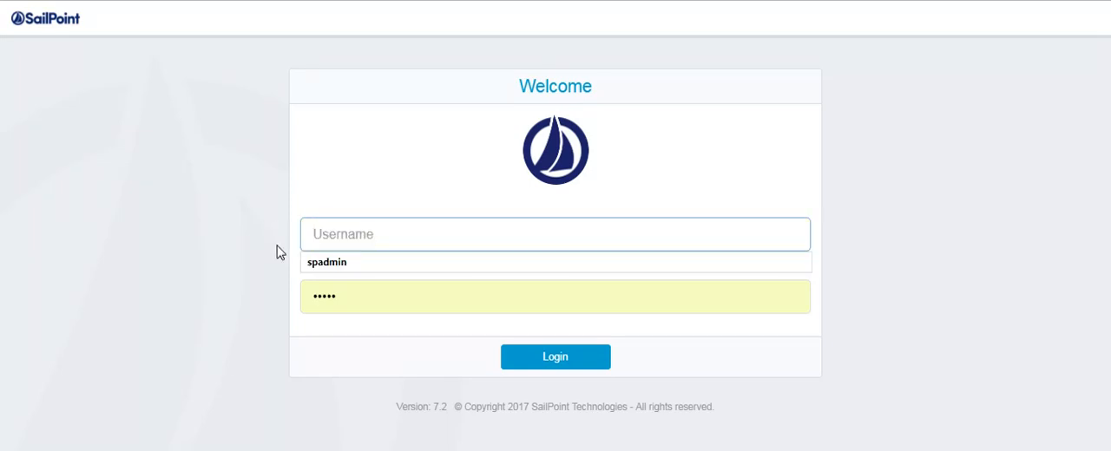
type("ECHY1159")
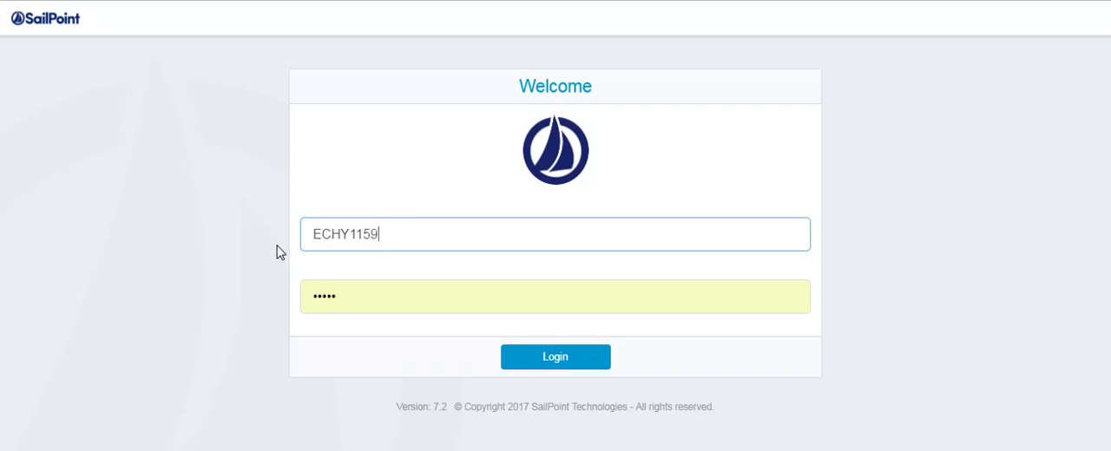
key("Tab")
type("••")
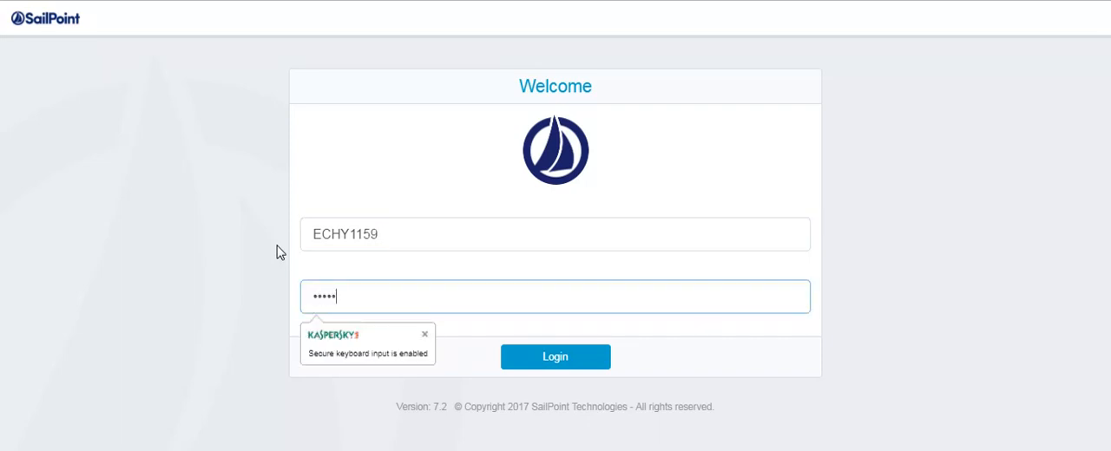
key("Return")
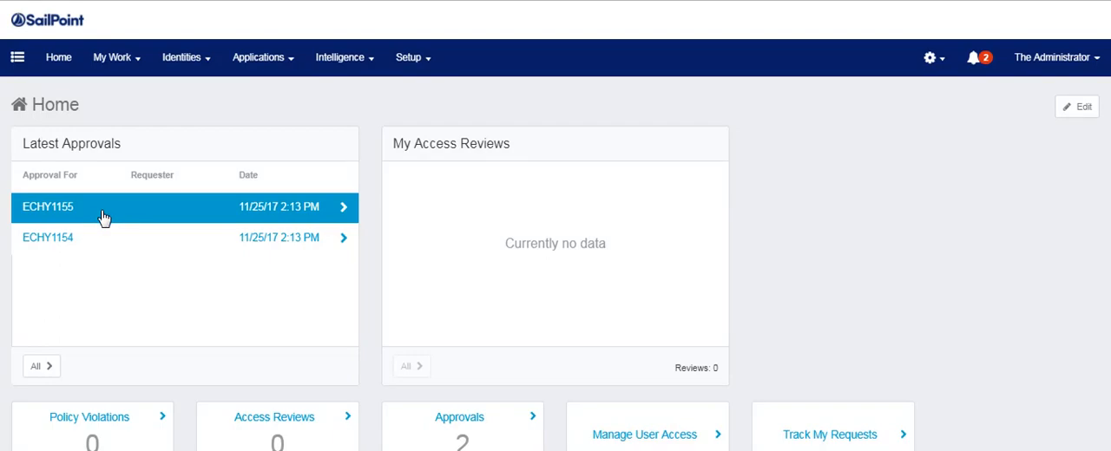
left_click(103, 218)
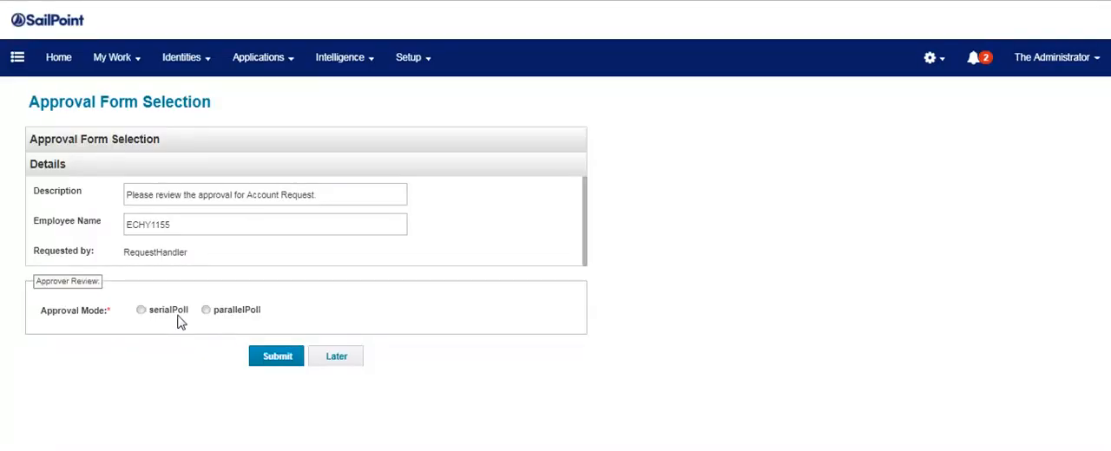
left_click(176, 312)
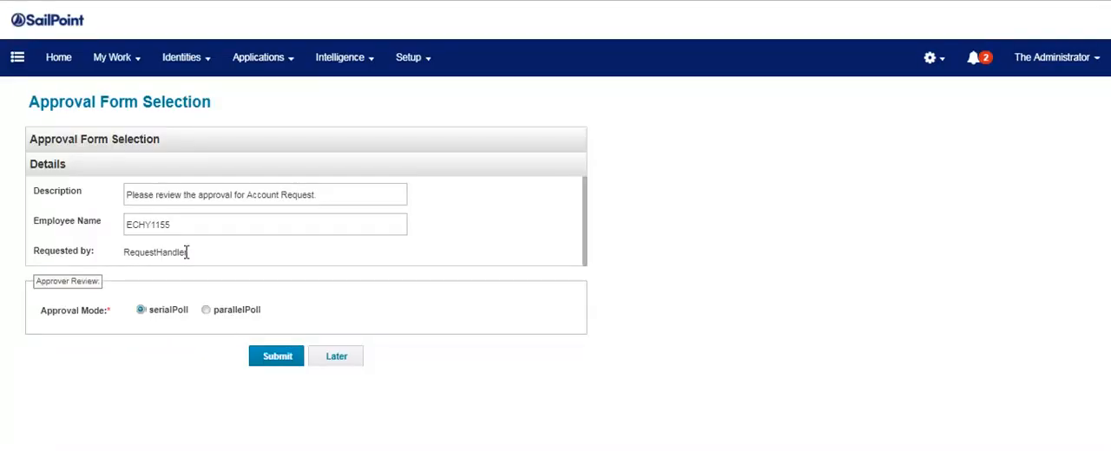
left_click(270, 365)
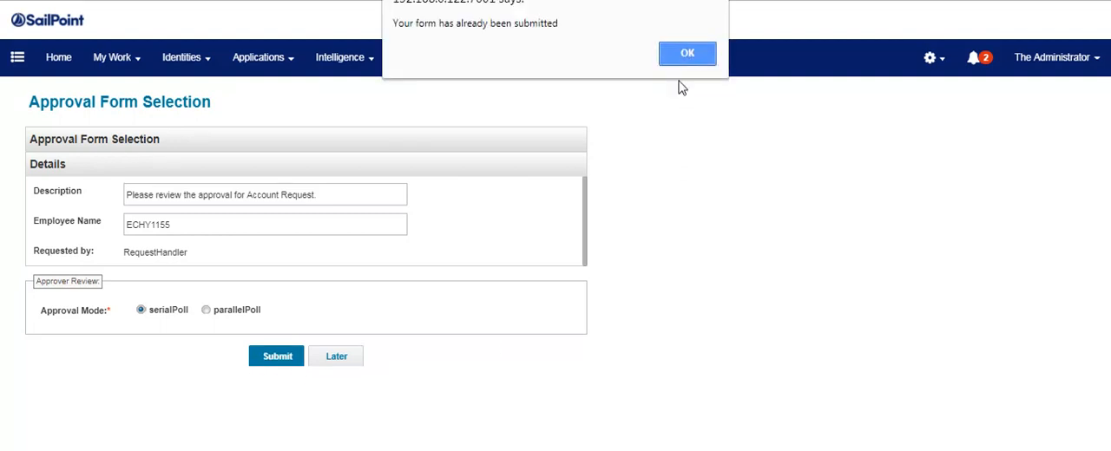
left_click(680, 52)
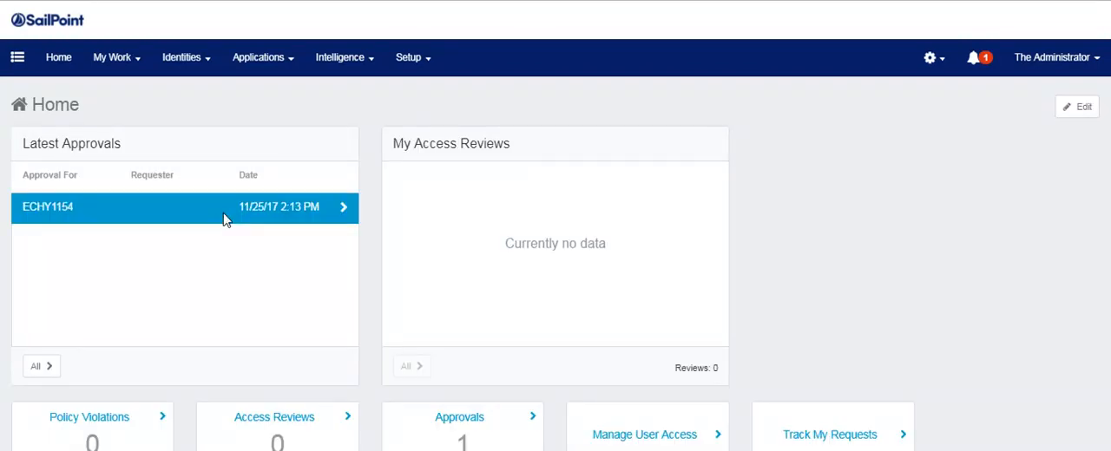
Open ECHY1154's approval form and choose the parallelPoll approval mode.
left_click(225, 219)
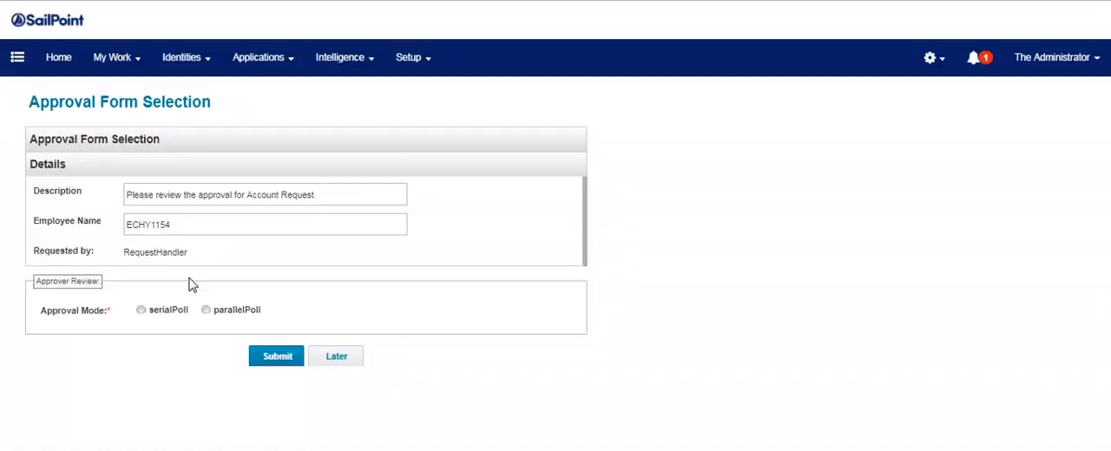
left_click(228, 312)
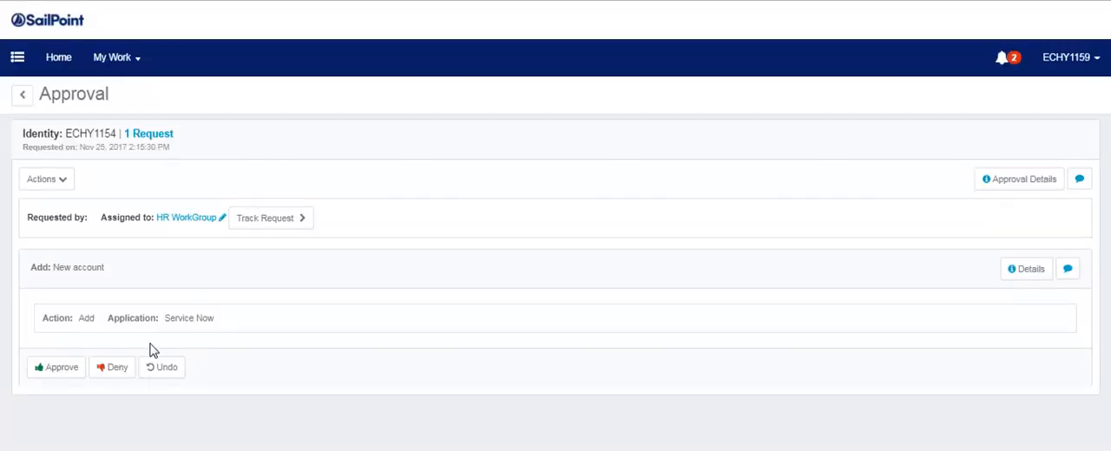
As ECHY1159, approve the new Service Now account for ECHY1154 and complete the approval.
left_click(67, 374)
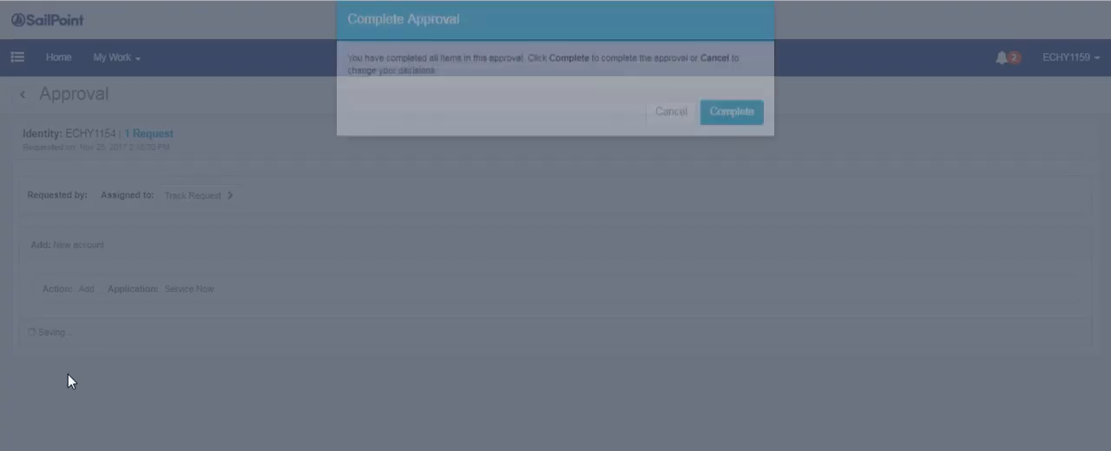
left_click(717, 141)
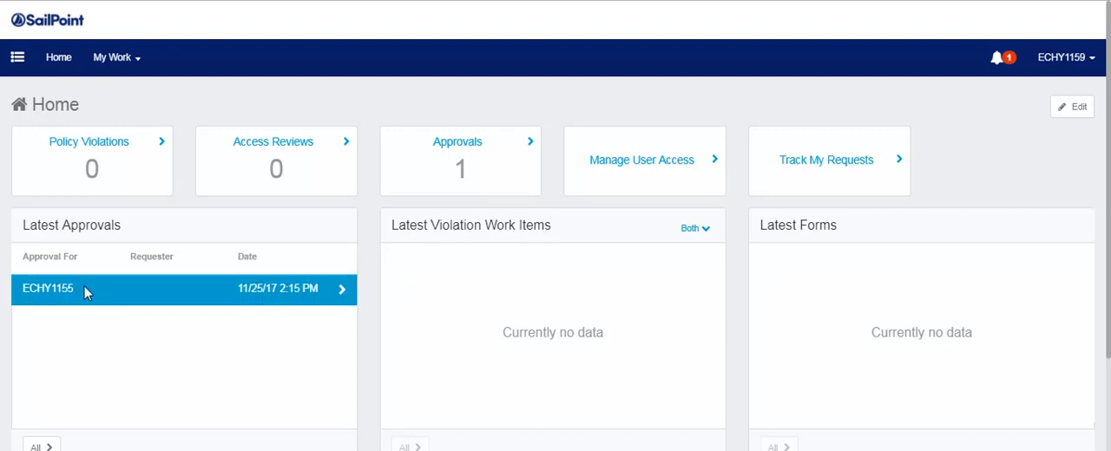
Open the HR WorkGroup approval for ECHY1155, deny its new Service Now account and complete the decision.
left_click(531, 139)
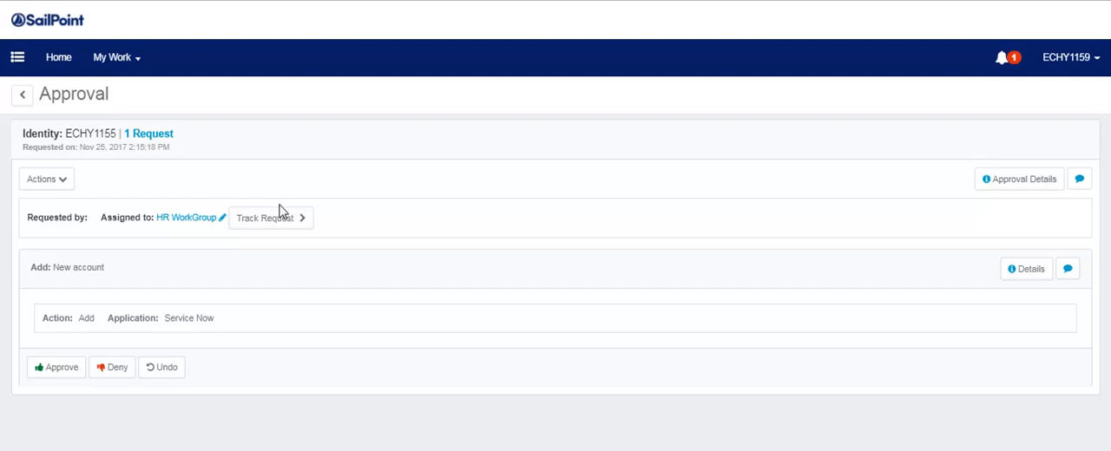
left_click(122, 368)
left_click(761, 143)
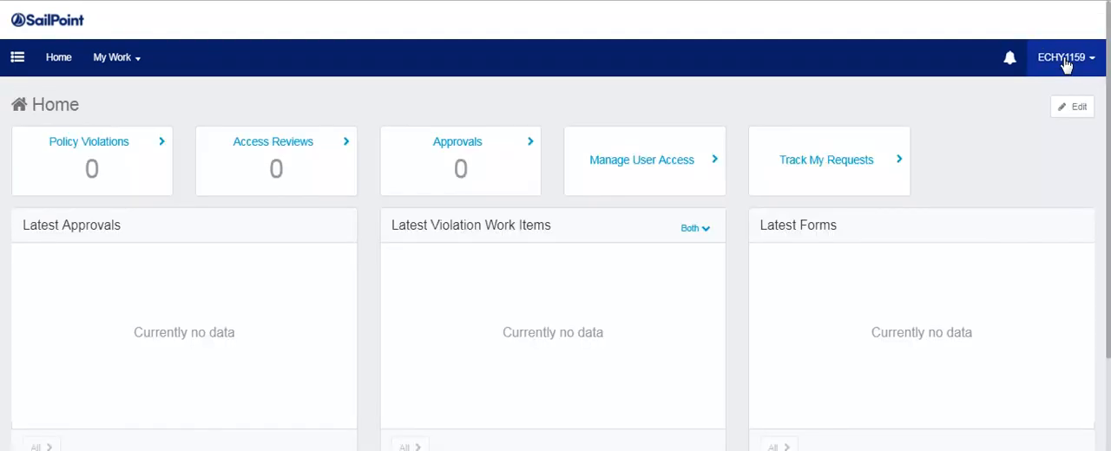
Log out of ECHY1159 and sign back in as administrator with the saved credentials.
left_click(1066, 59)
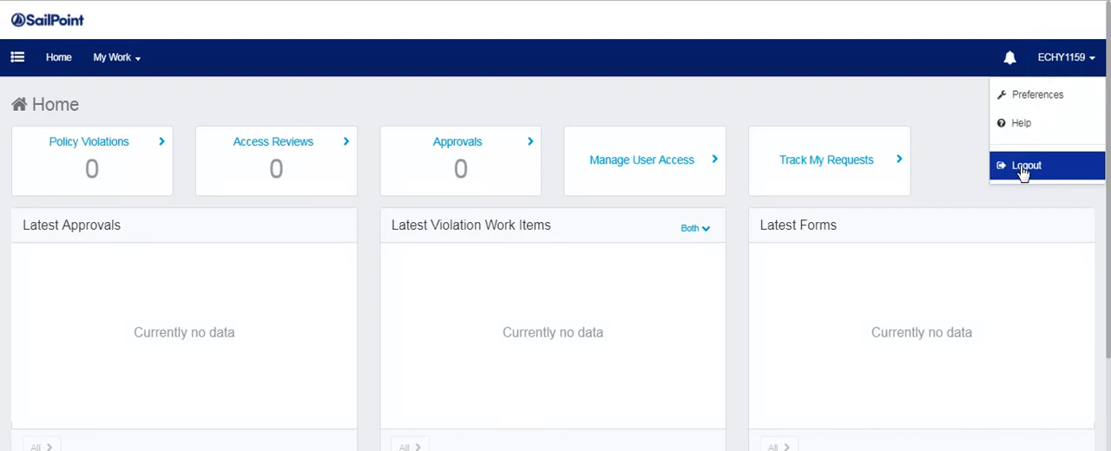
left_click(1025, 170)
left_click(565, 357)
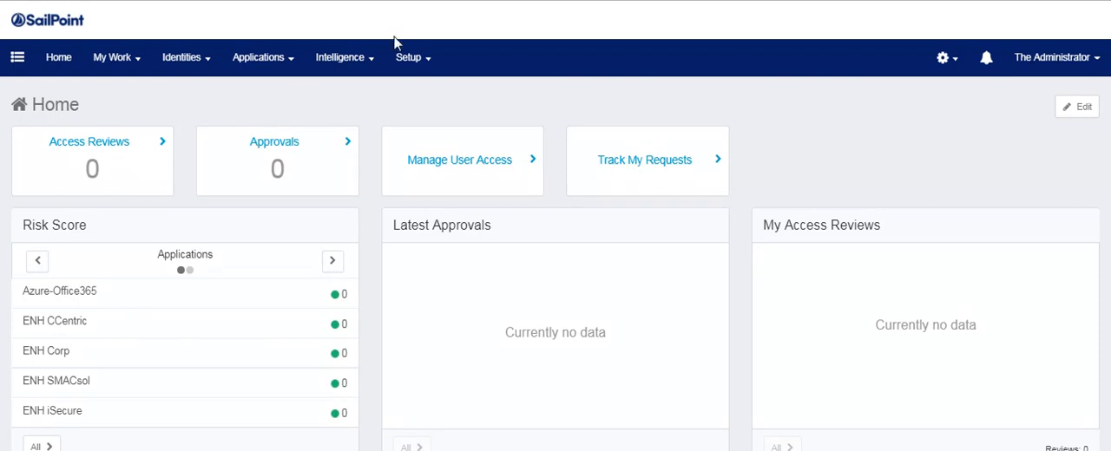
Open the Joiner: ECHY1154 task result and examine its approval interactions.
left_click(408, 59)
left_click(423, 225)
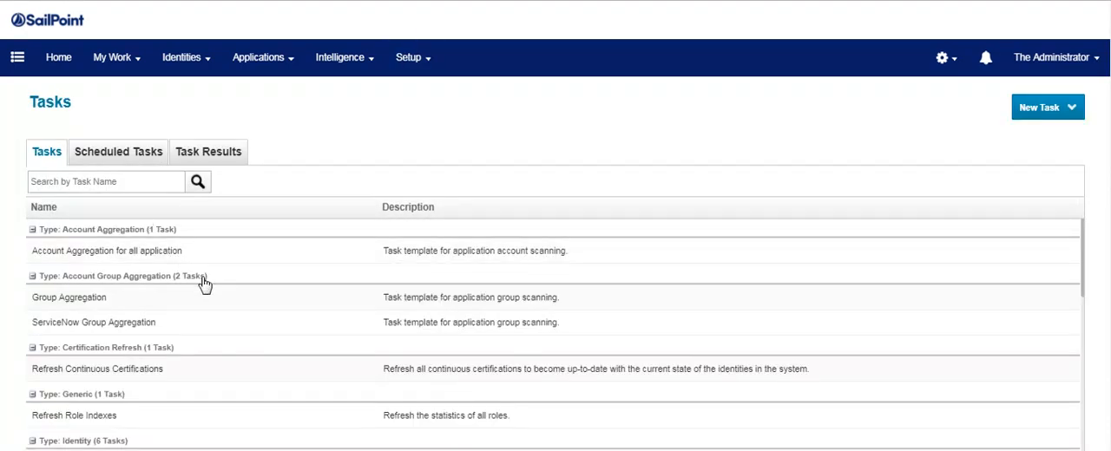
left_click(200, 151)
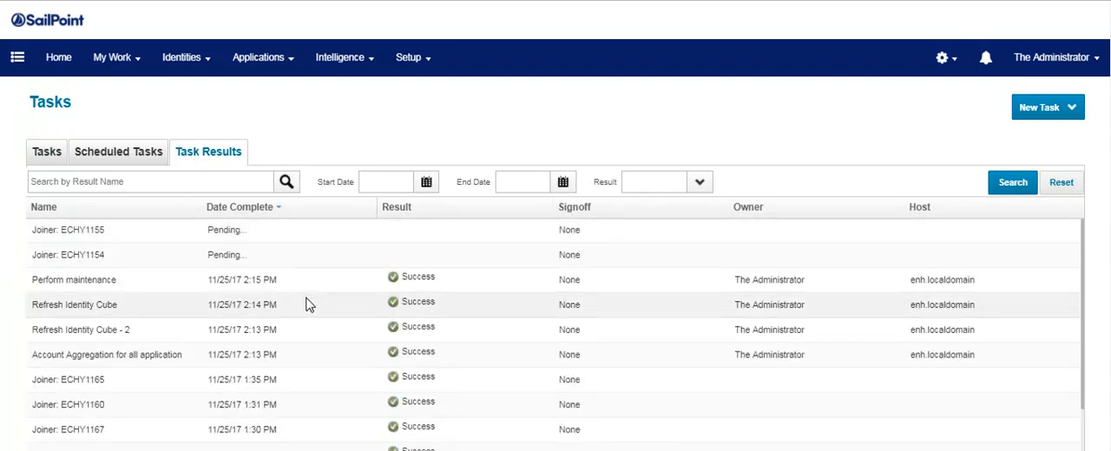
left_click(135, 260)
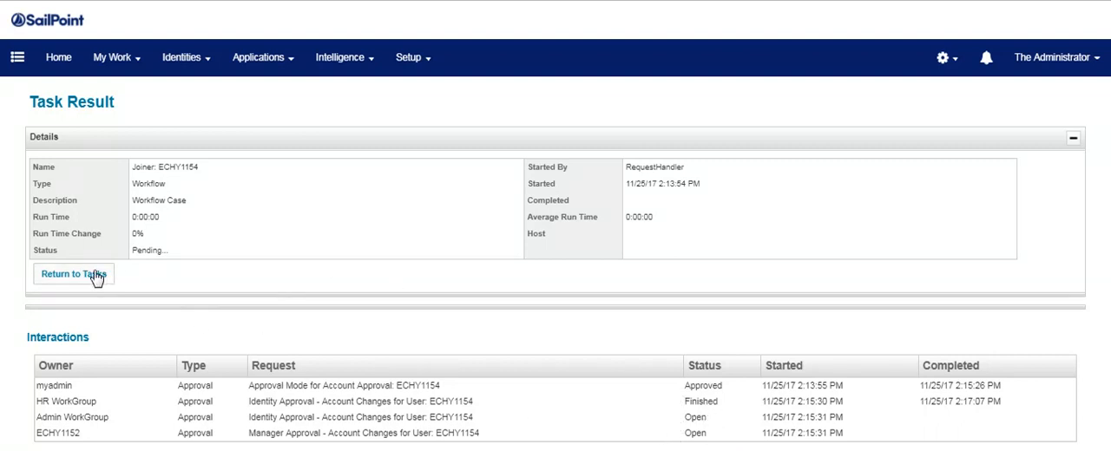
key("alt+Left")
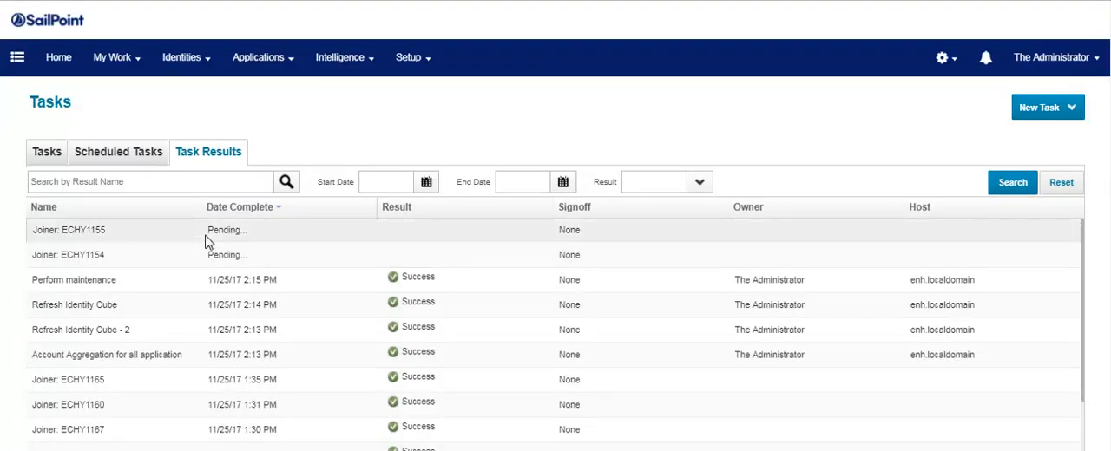
Open the Joiner: ECHY1155 task result and examine the status of its Admin WorkGroup approval.
key("alt+Right")
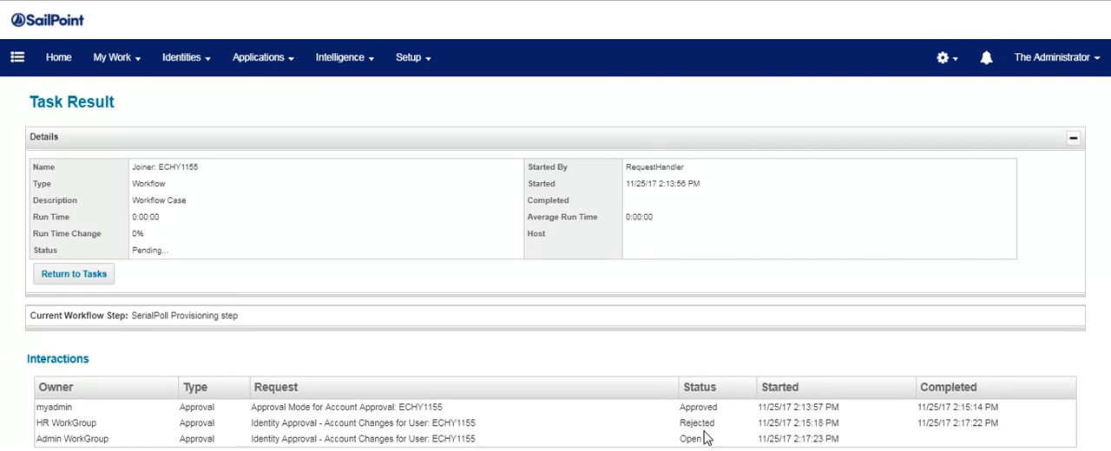
left_click_drag(40, 439, 847, 439)
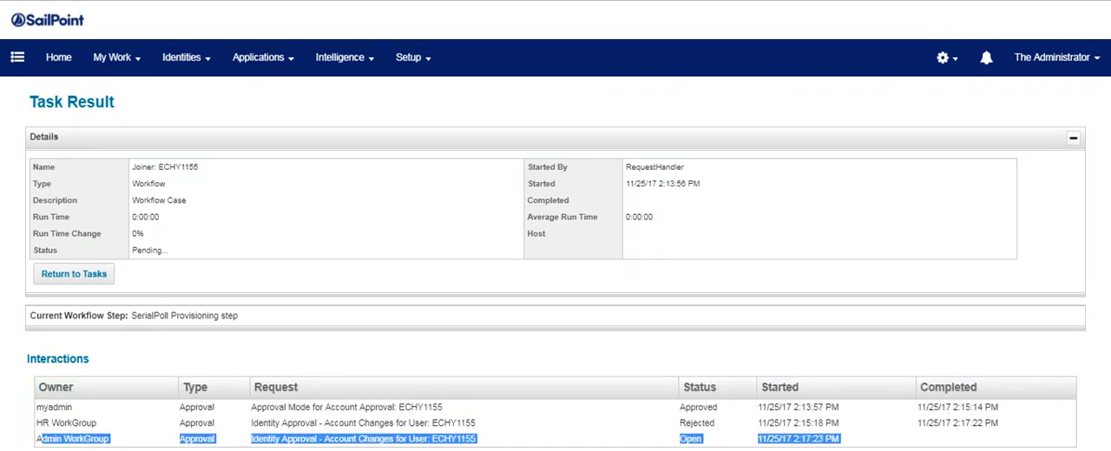
left_click(700, 439)
left_click_drag(719, 444, 641, 442)
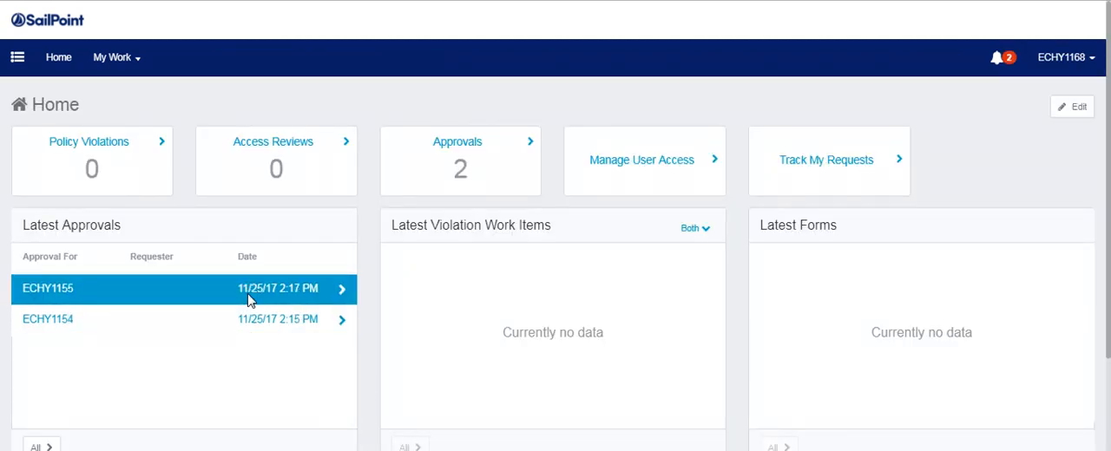
Examine the tracked request interactions of ECHY1155's Admin WorkGroup approval, then deny its new Service Now account and complete the decision.
left_click(249, 300)
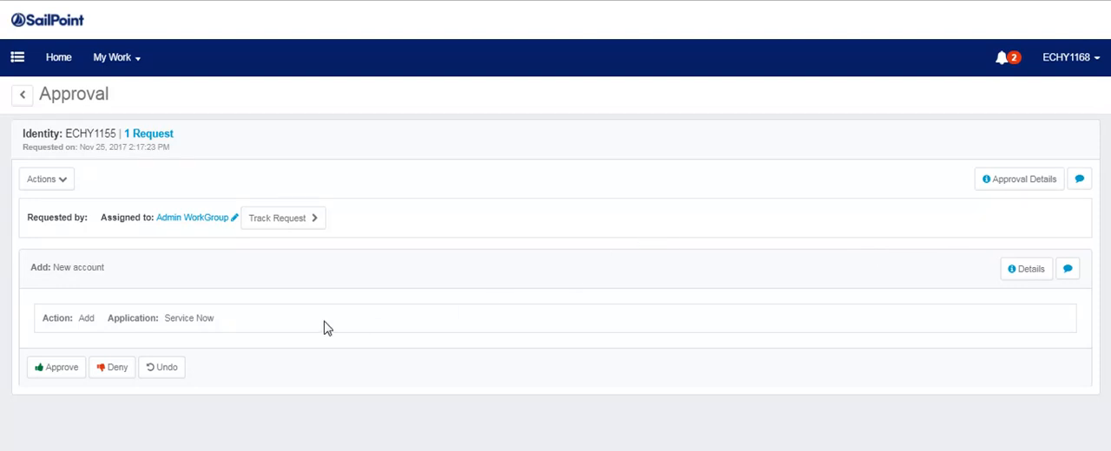
left_click(274, 222)
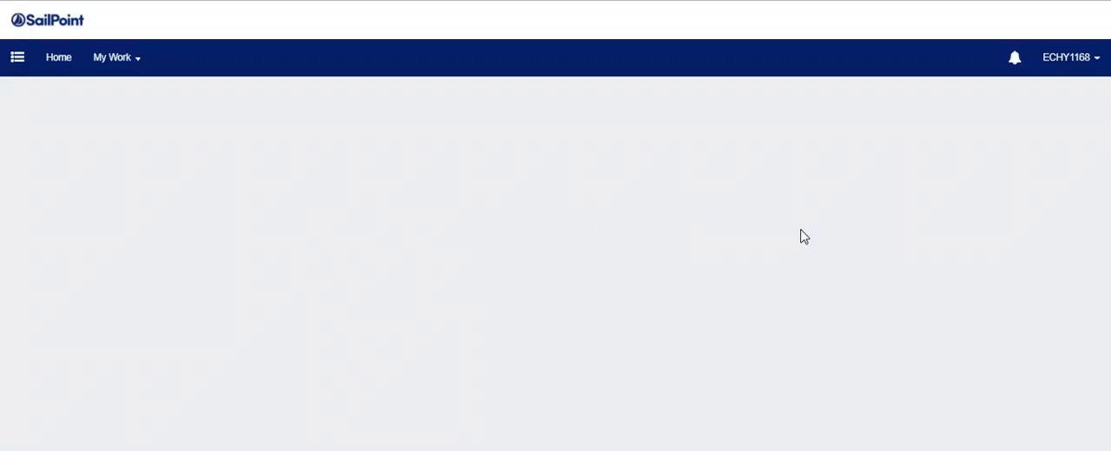
scroll(705, 287, "down", 10)
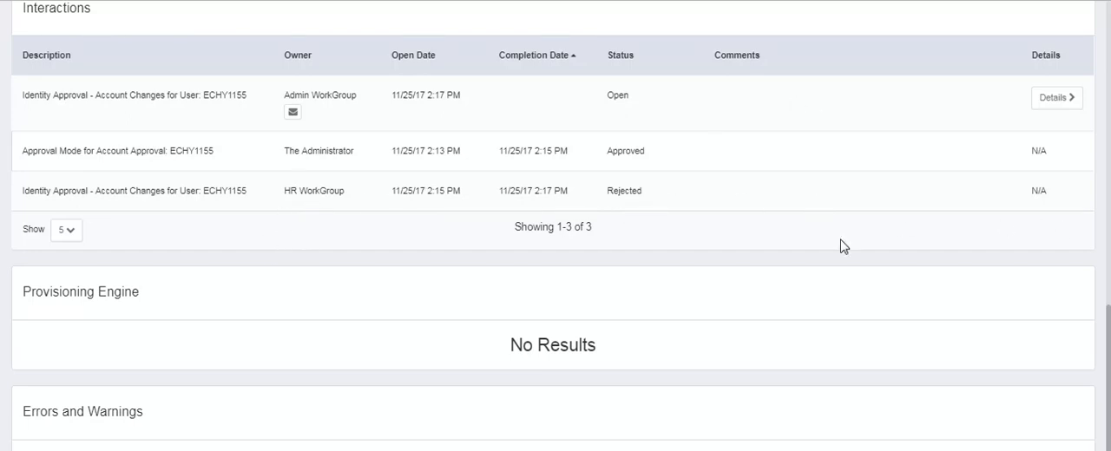
scroll(841, 245, "up", 10)
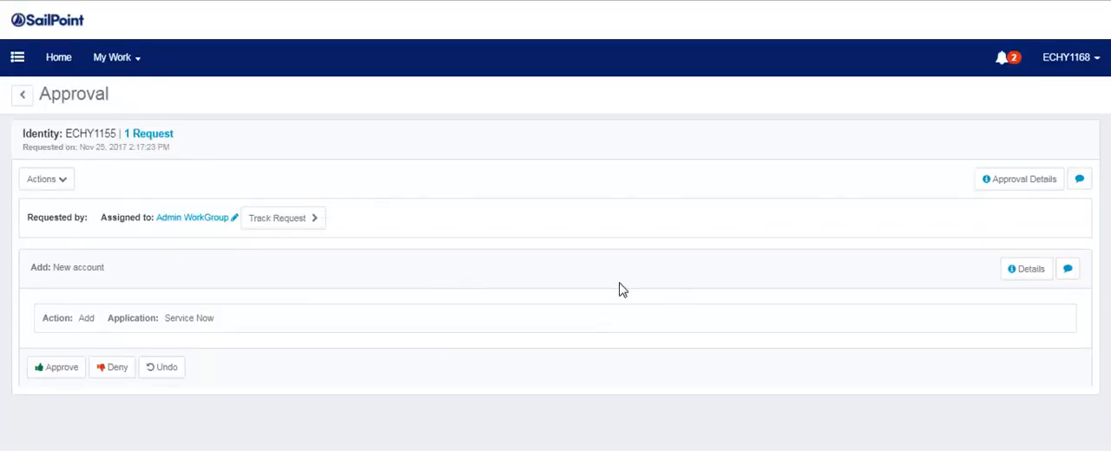
left_click(112, 367)
left_click(732, 134)
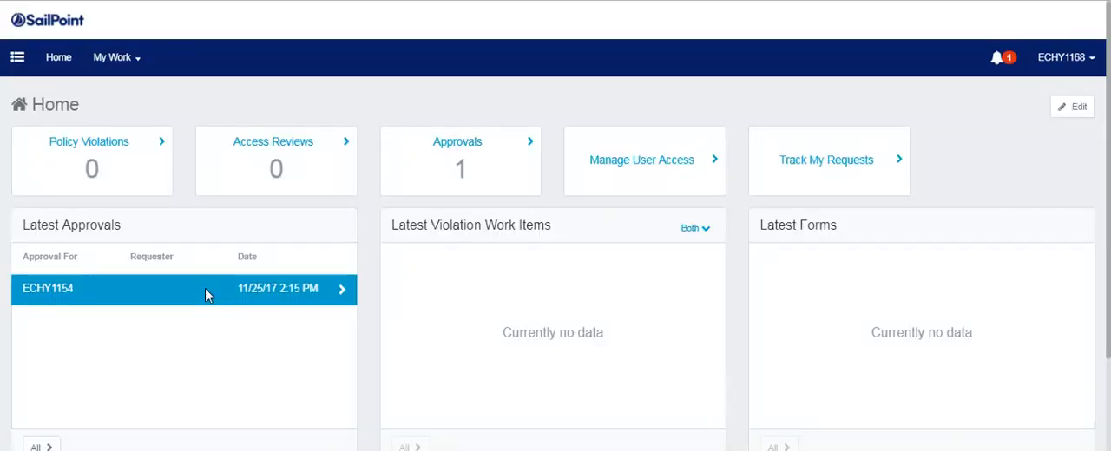
left_click(205, 288)
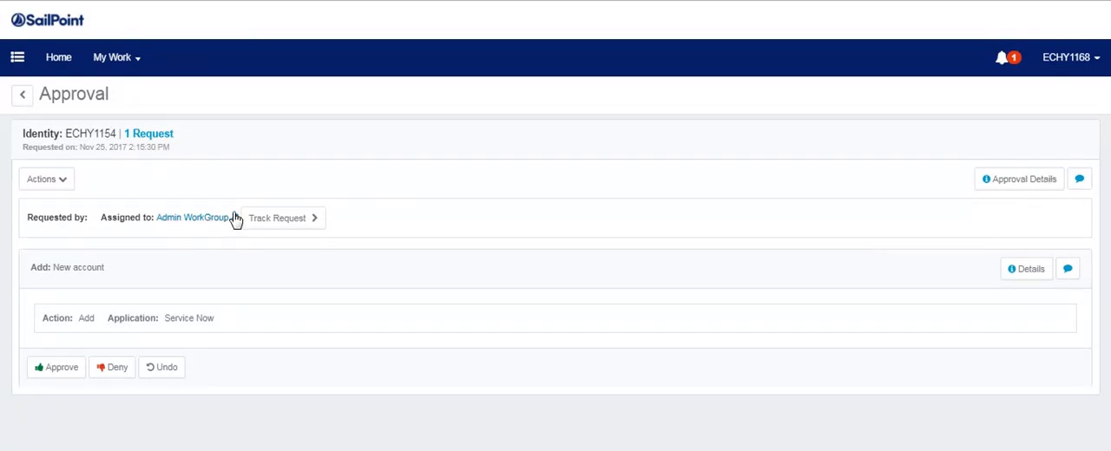
left_click(1017, 186)
left_click(540, 102)
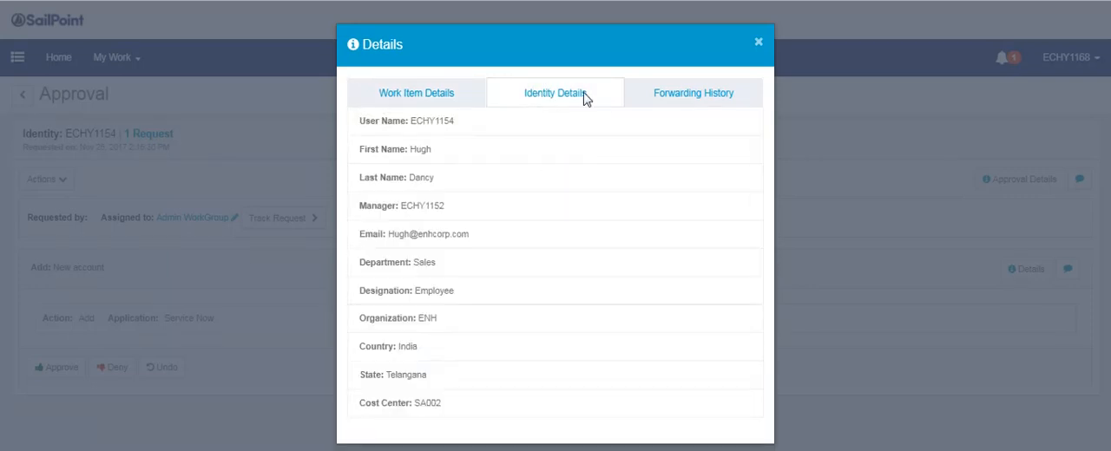
left_click(662, 102)
left_click(390, 105)
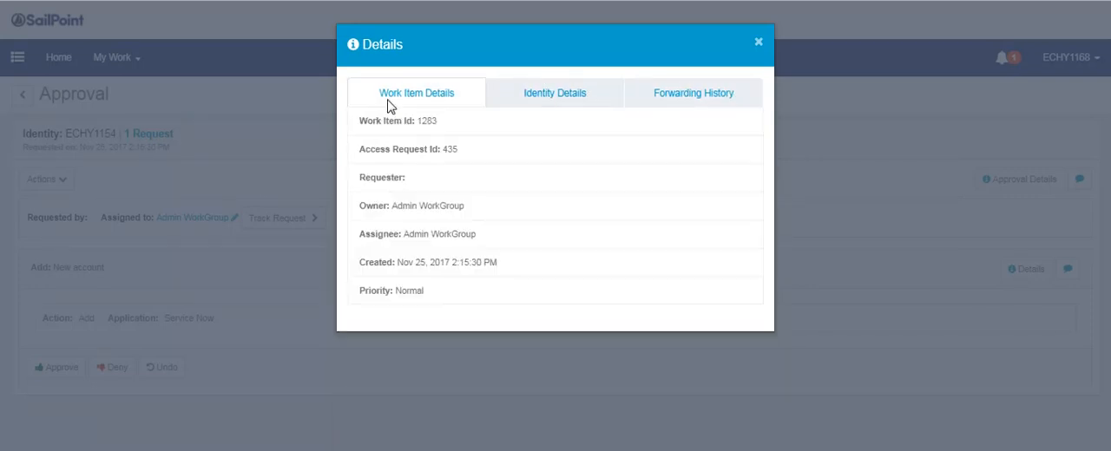
left_click(757, 42)
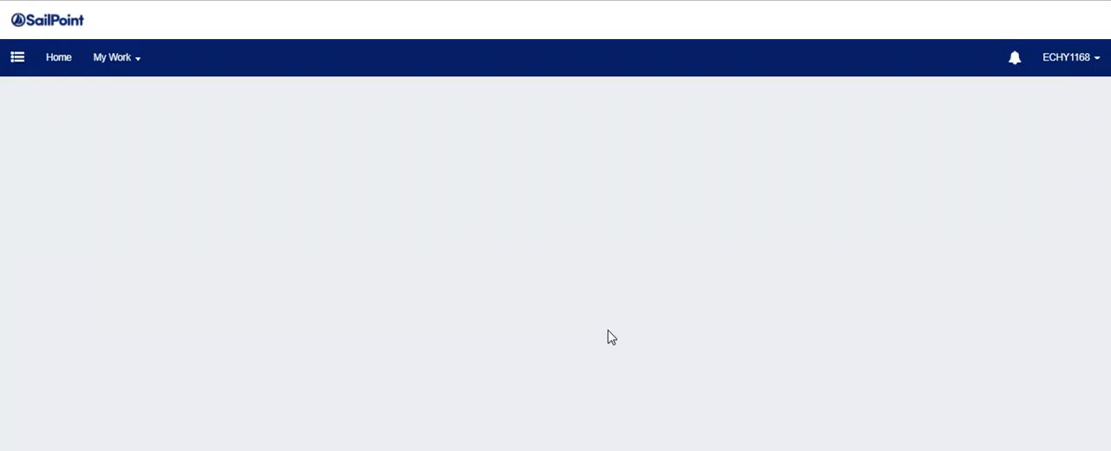
Examine the tracked request interactions for ECHY1154, then approve its new Service Now account and complete the decision.
scroll(555, 297, "down", 1)
scroll(555, 297, "down", 10)
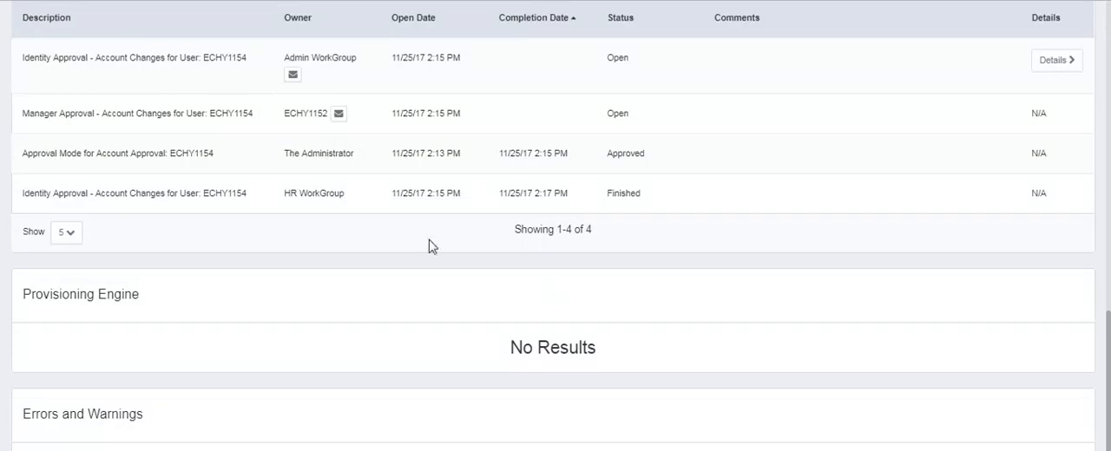
scroll(568, 224, "up", 10)
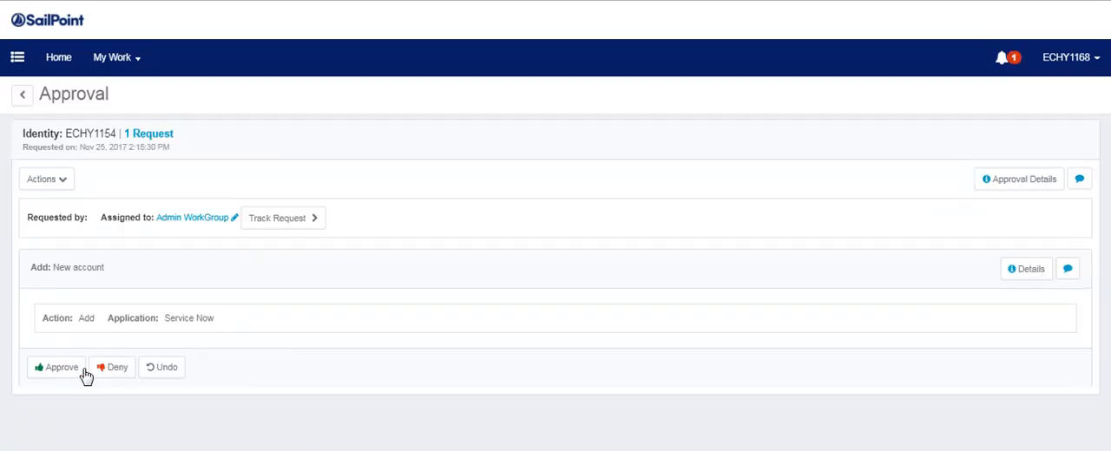
left_click(64, 372)
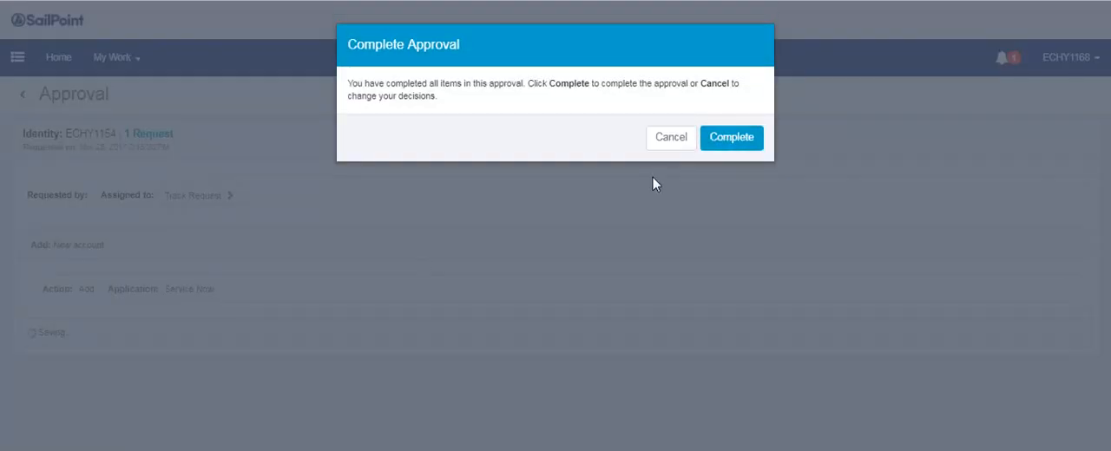
left_click(721, 142)
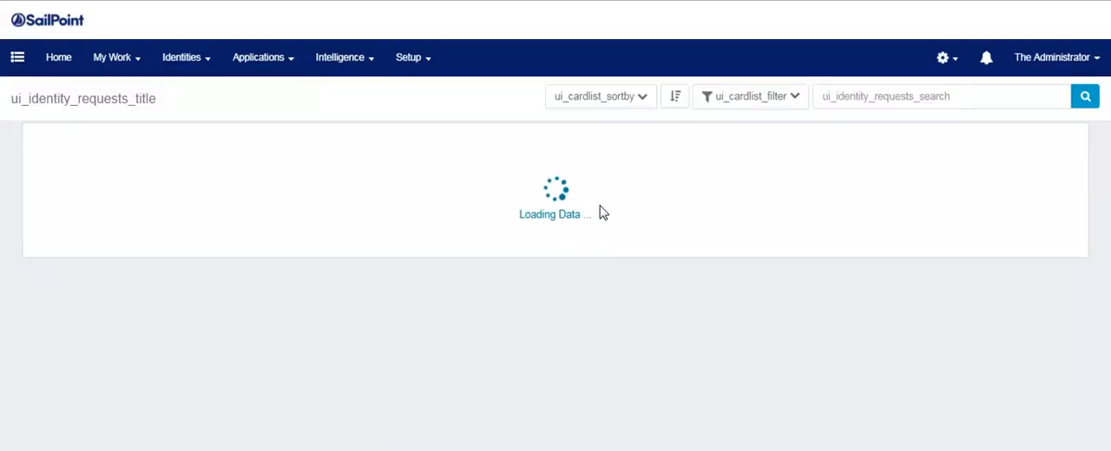
Check the access requests for ECHY1154 and ECHY1155 as administrator, and open the Joiner: ECHY1155 task result to examine its interactions.
scroll(482, 317, "down", 1)
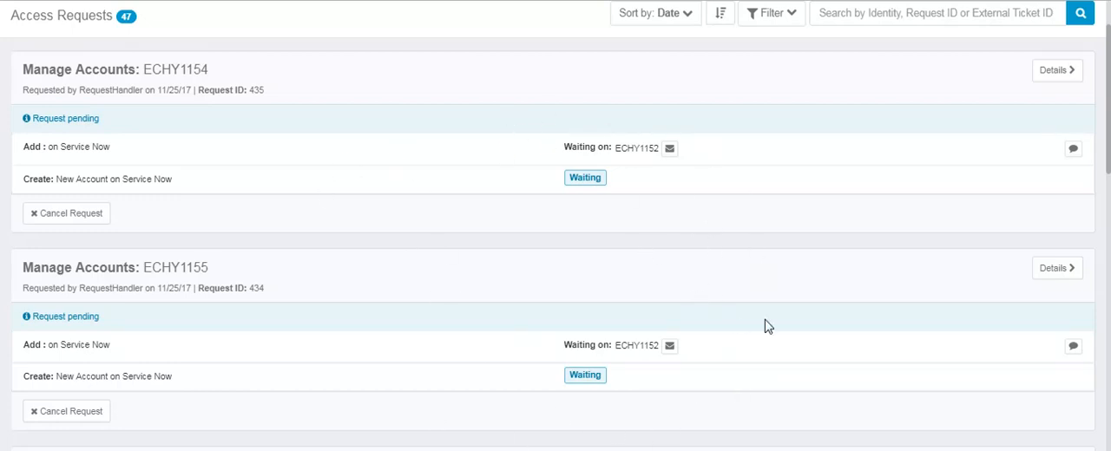
scroll(768, 328, "up", 2)
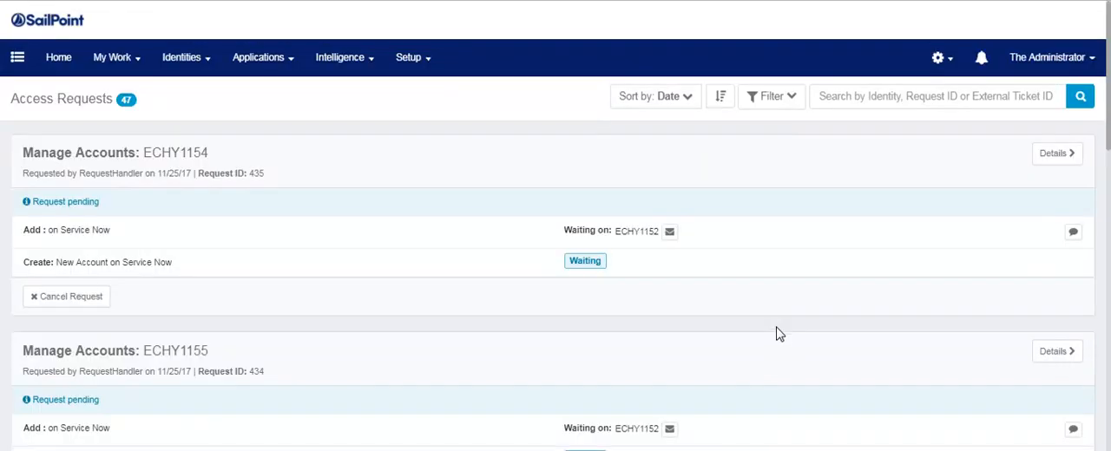
left_click(442, 58)
left_click(427, 243)
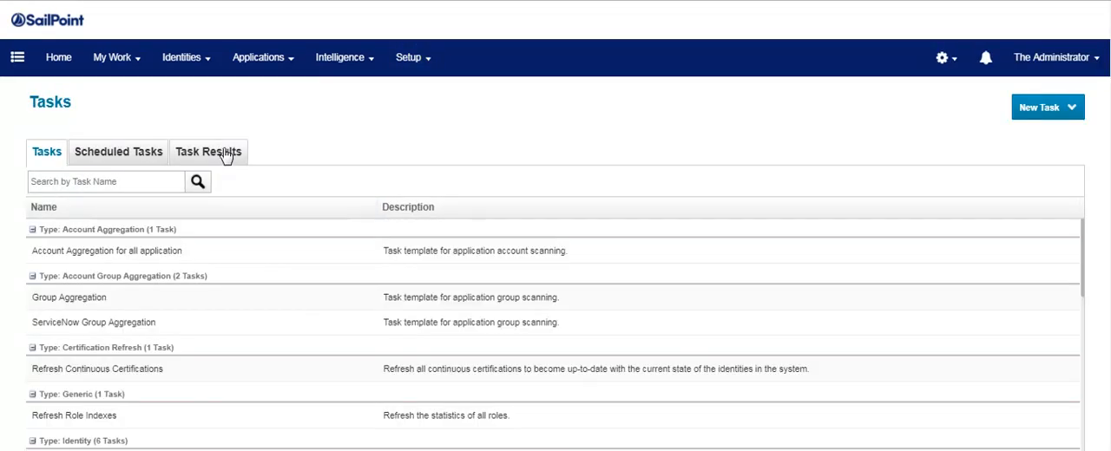
left_click(222, 152)
left_click(152, 234)
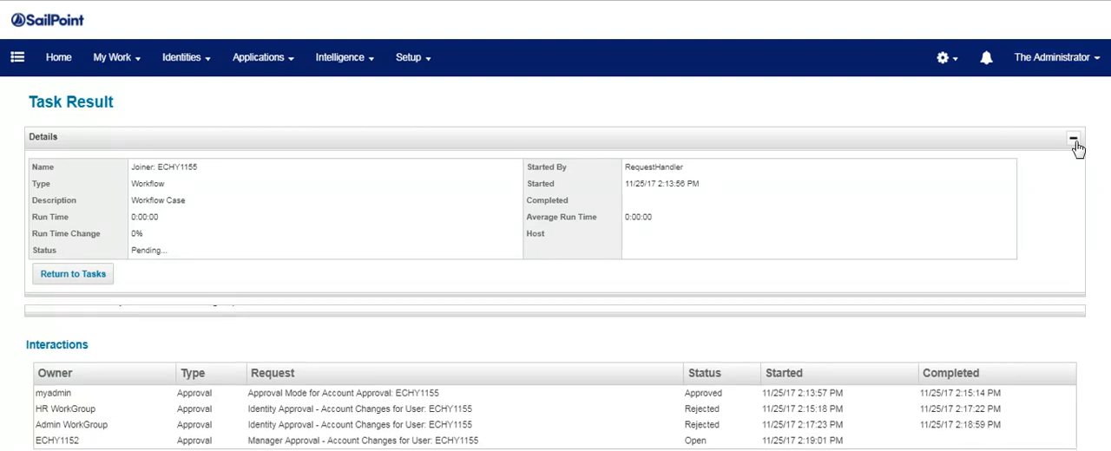
Switch from the administrator to ECHY1152 and approve the new Service Now accounts for ECHY1155 and ECHY1154, completing both decisions.
left_click(1065, 59)
left_click(1033, 214)
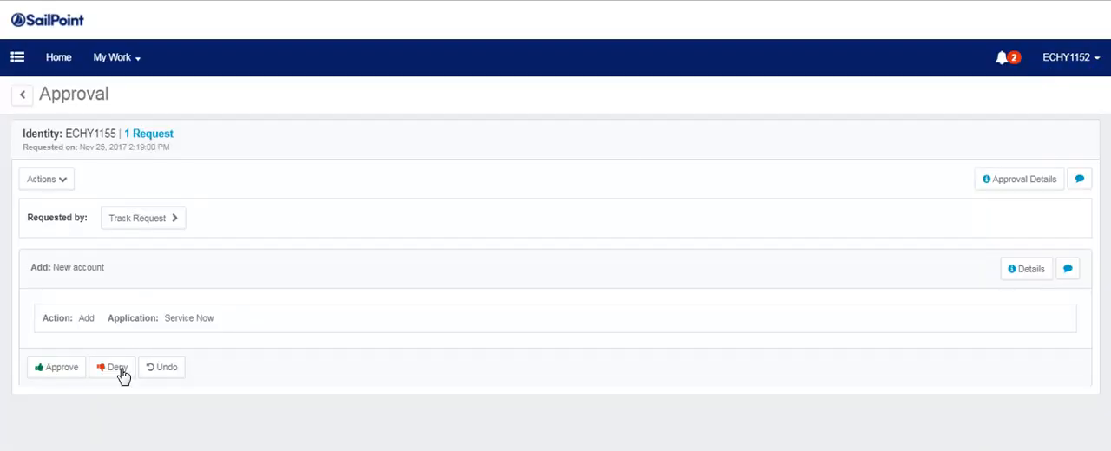
left_click(64, 374)
left_click(733, 130)
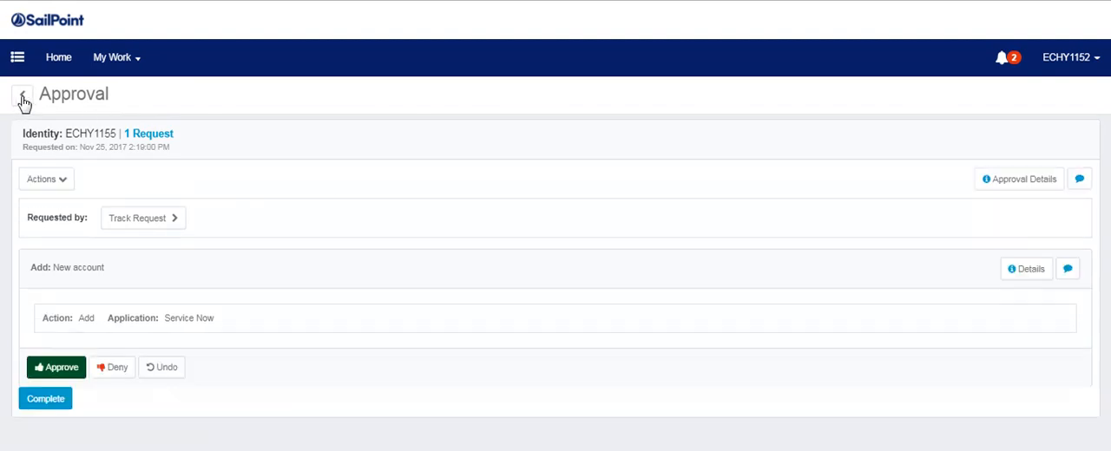
left_click(62, 376)
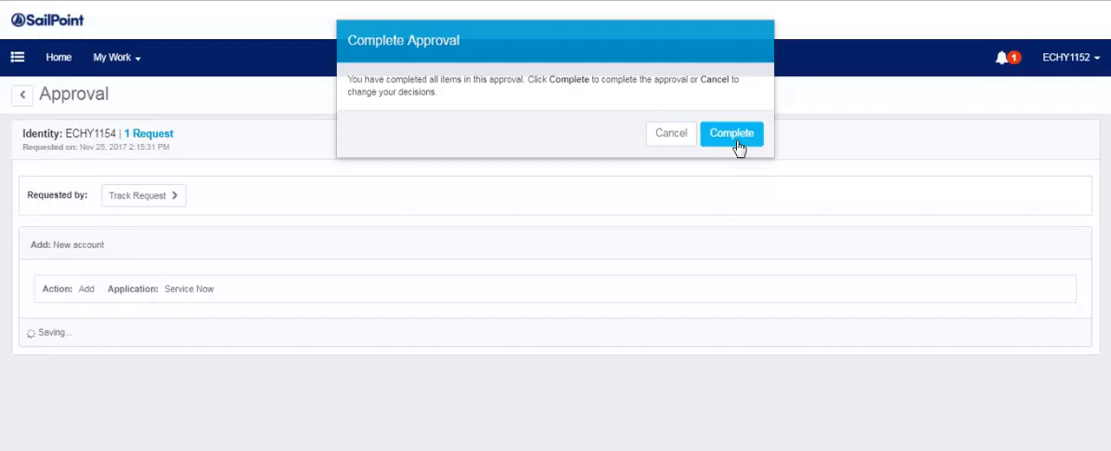
left_click(736, 142)
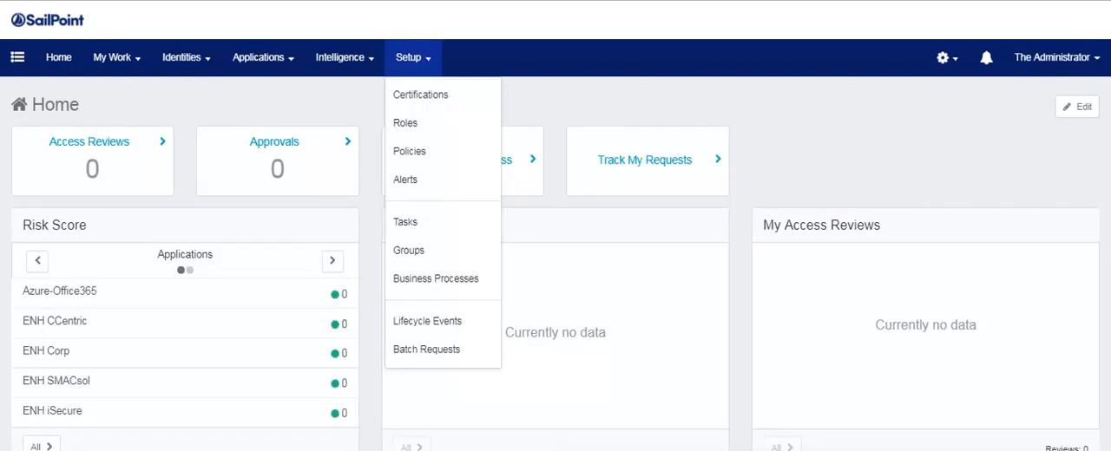
Open the Joiner: ECHY1154 and Joiner: ECHY1155 task results as administrator and examine their approval interactions.
left_click(441, 226)
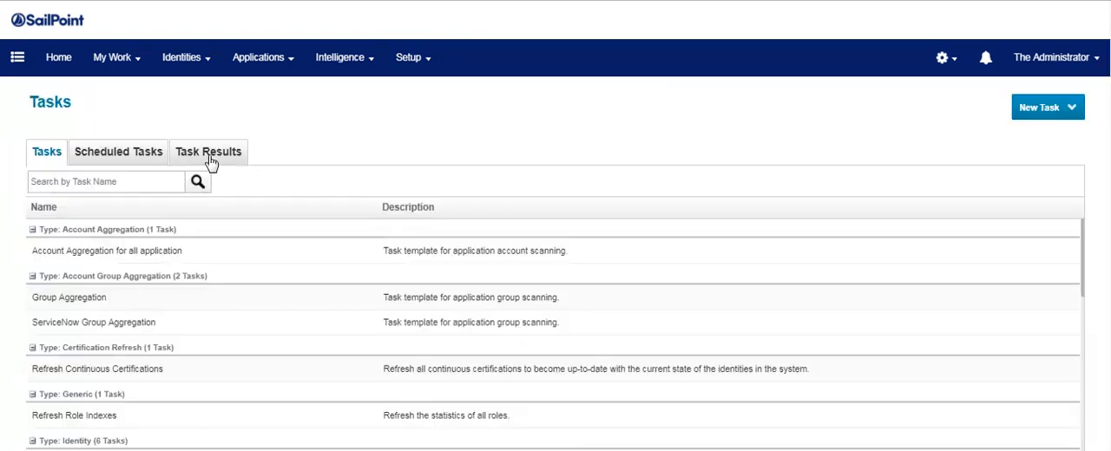
left_click(222, 152)
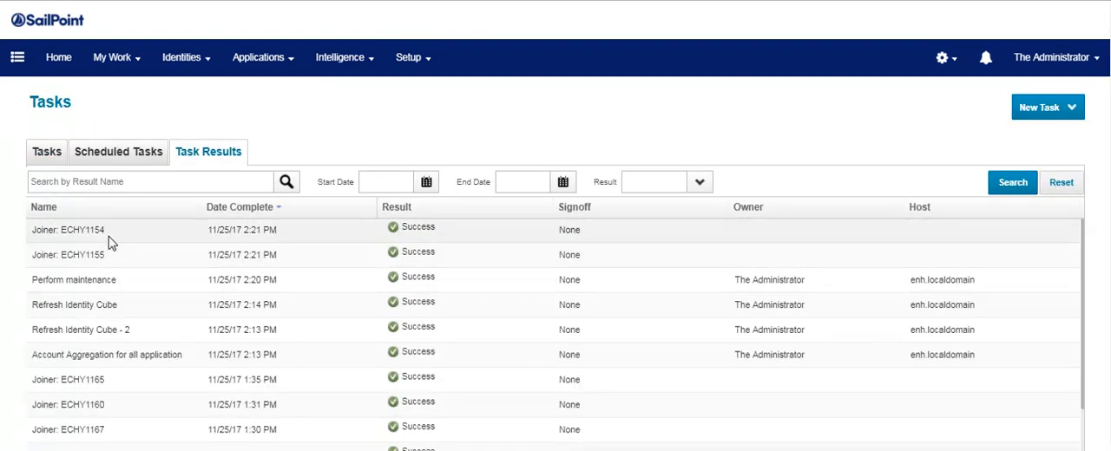
left_click(108, 236)
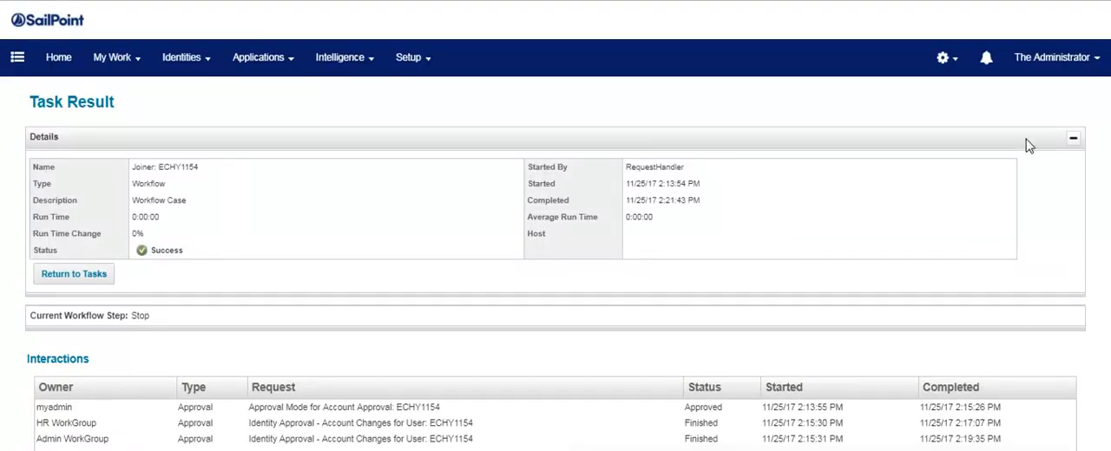
left_click(1074, 139)
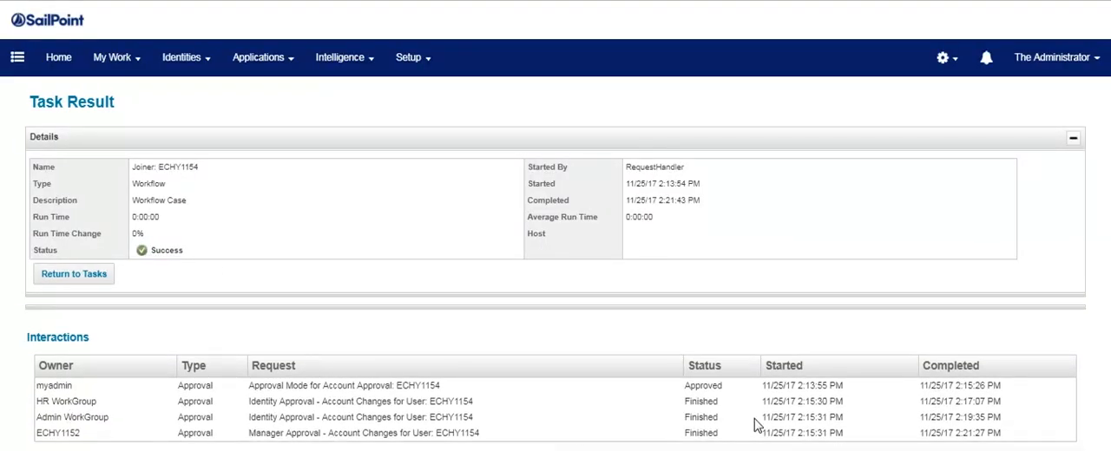
left_click(74, 274)
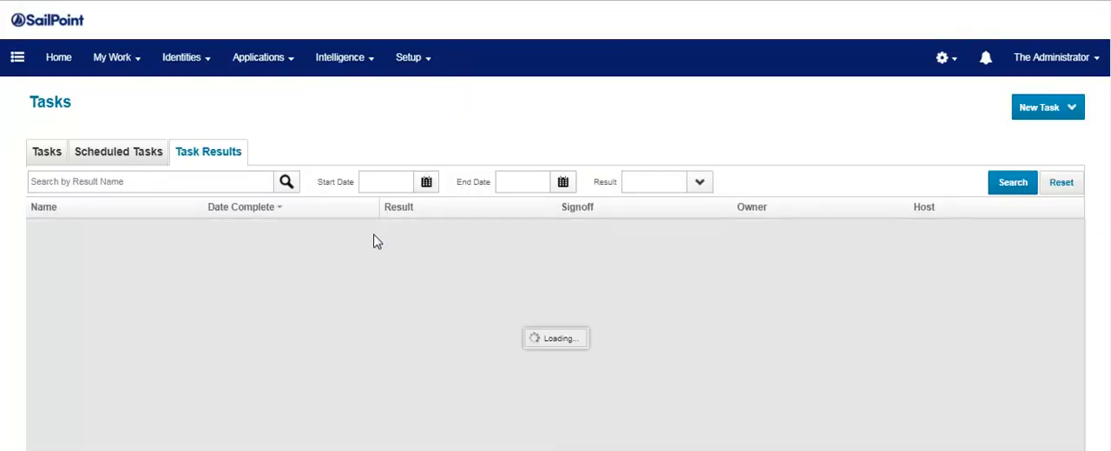
left_click(186, 263)
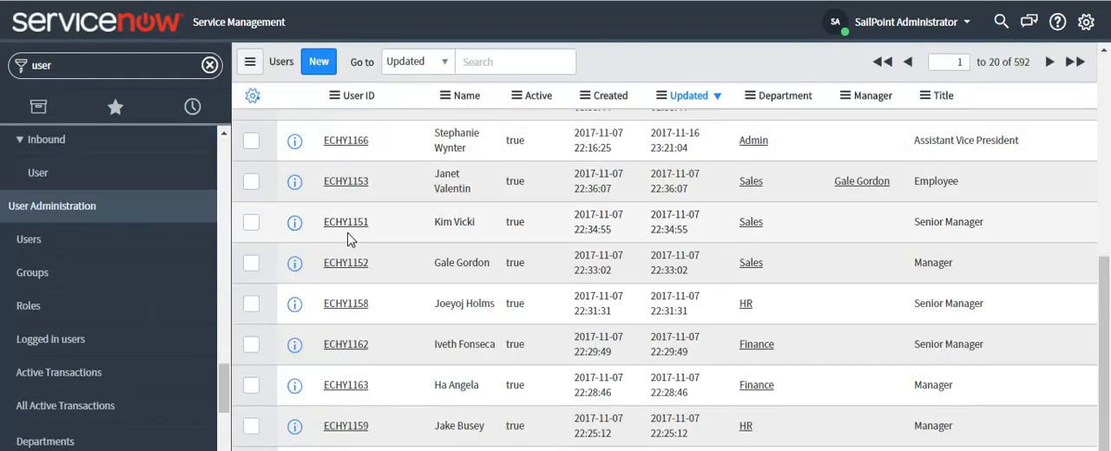
Switch to ServiceNow and check the Users list for newly provisioned accounts.
scroll(354, 229, "up", 5)
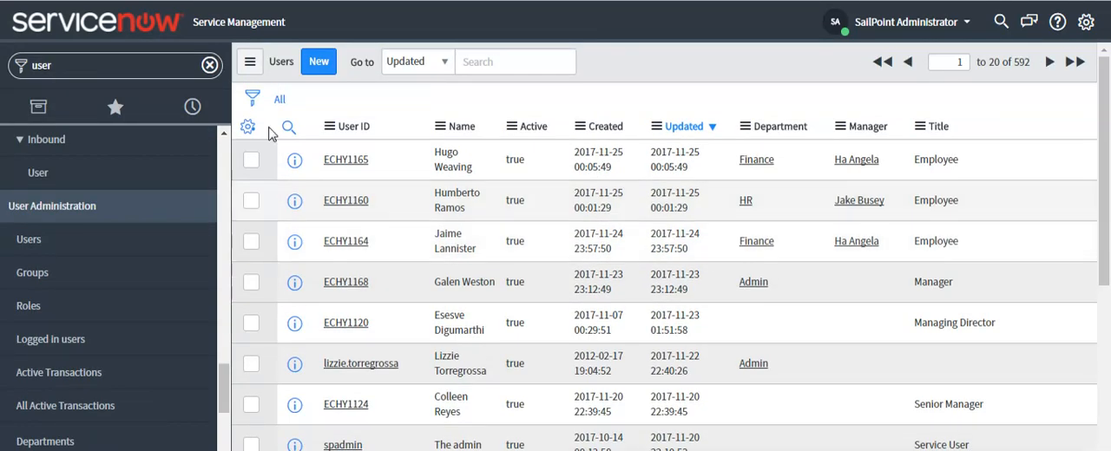
left_click(249, 61)
left_click(302, 163)
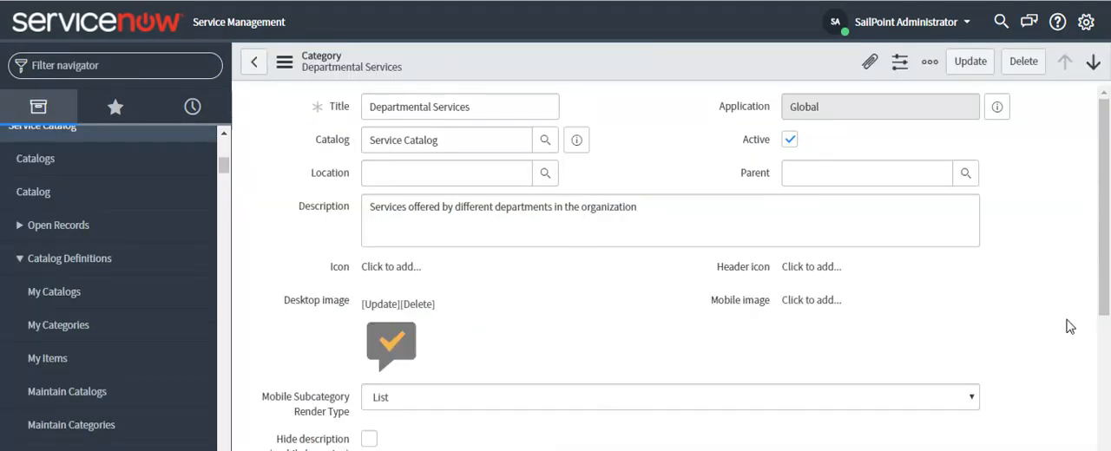
Examine the subcategories of the Departmental Services category, and open Finance Services to examine its related lists.
scroll(1053, 269, "down", 5)
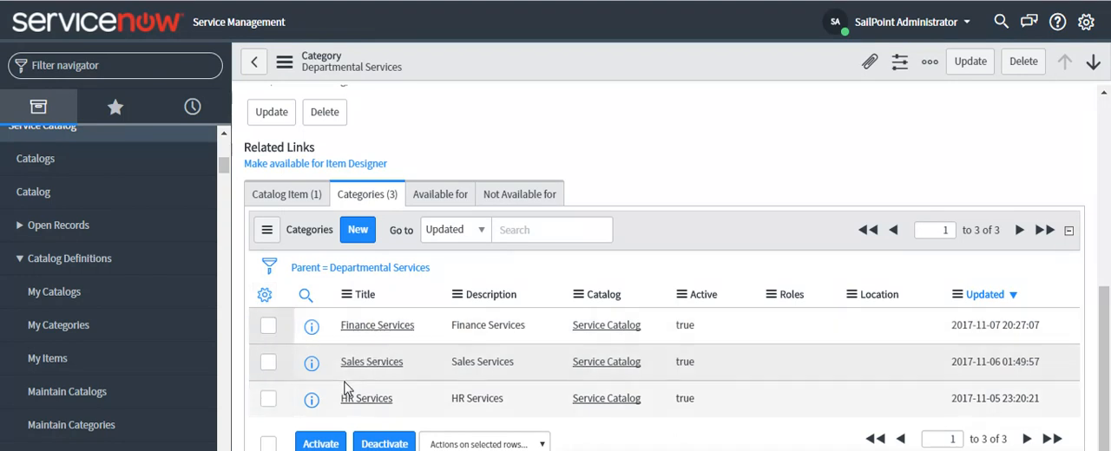
scroll(372, 245, "up", 5)
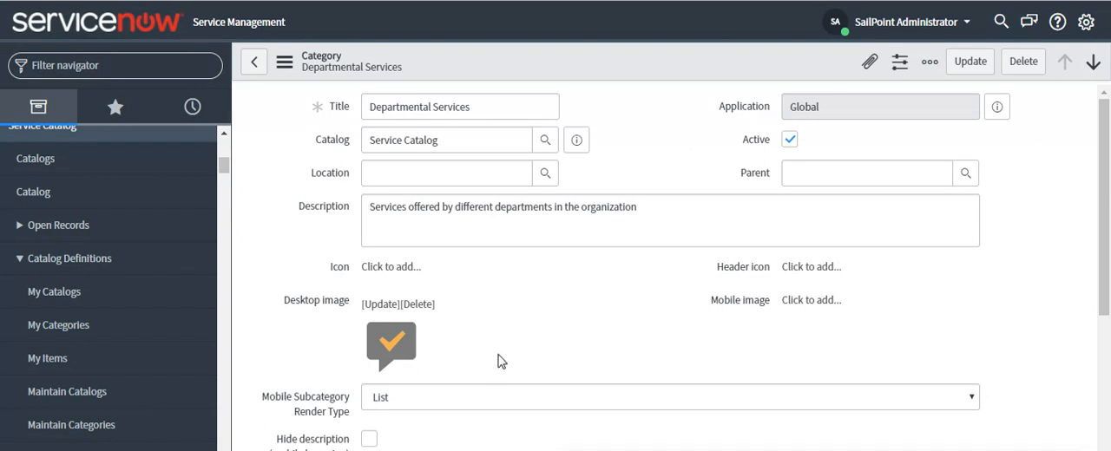
scroll(502, 357, "down", 5)
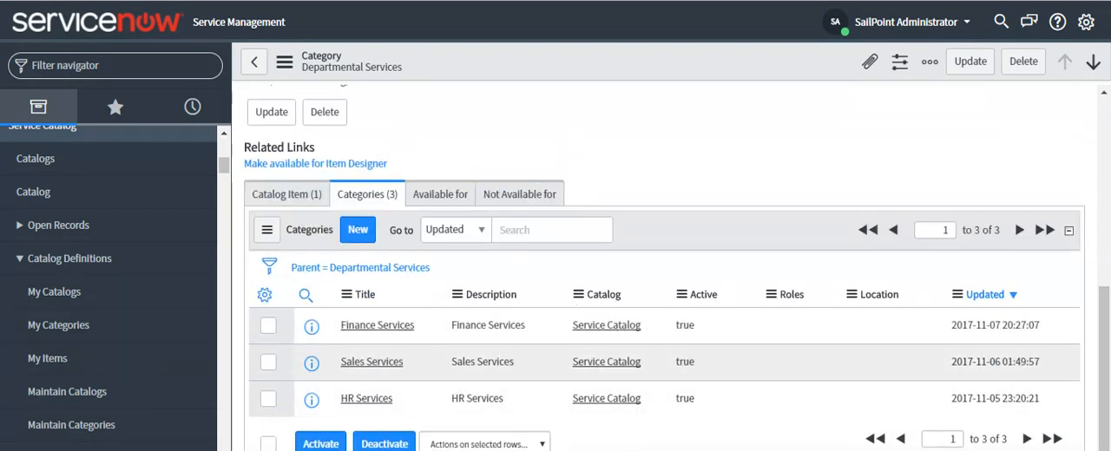
left_click(377, 325)
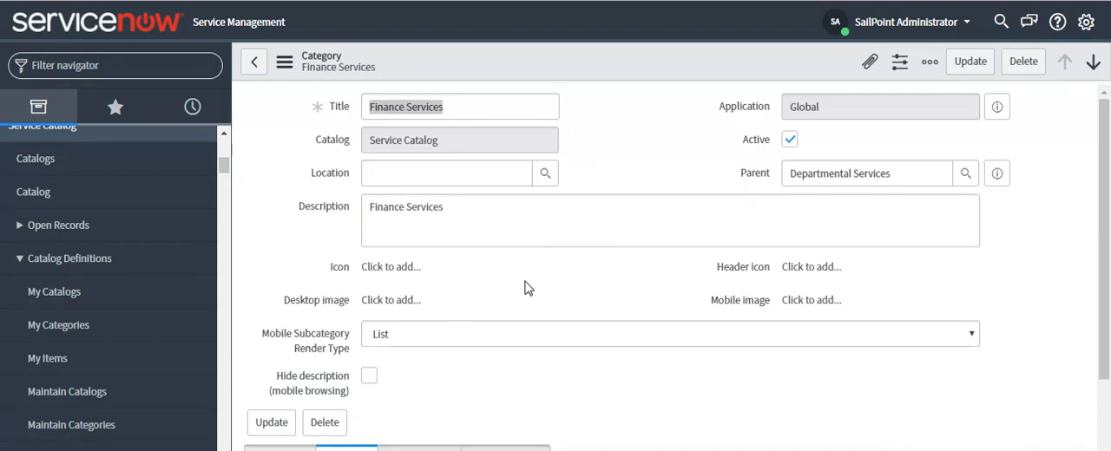
scroll(525, 287, "down", 3)
left_click(402, 275)
left_click(279, 270)
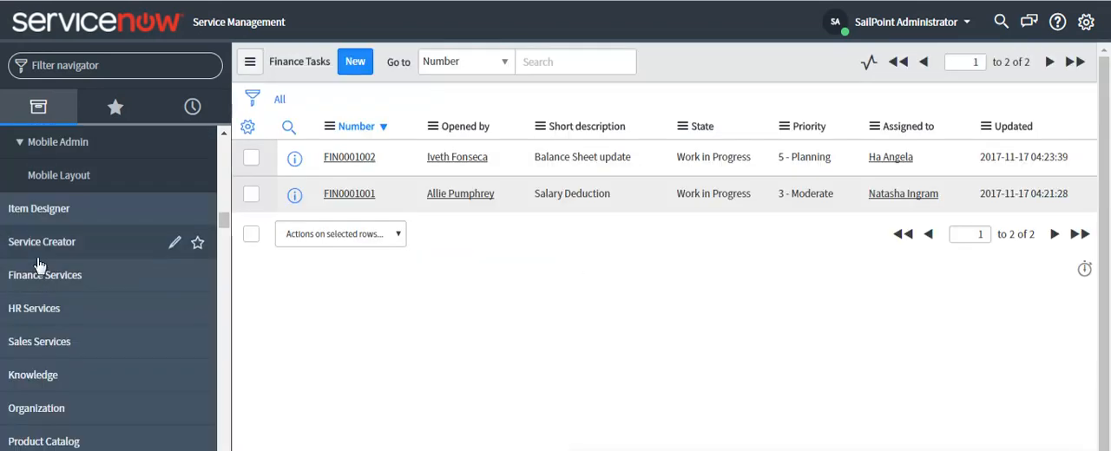
Expand the Sales Services application in the navigator and examine its modules.
left_click(43, 342)
scroll(75, 356, "down", 2)
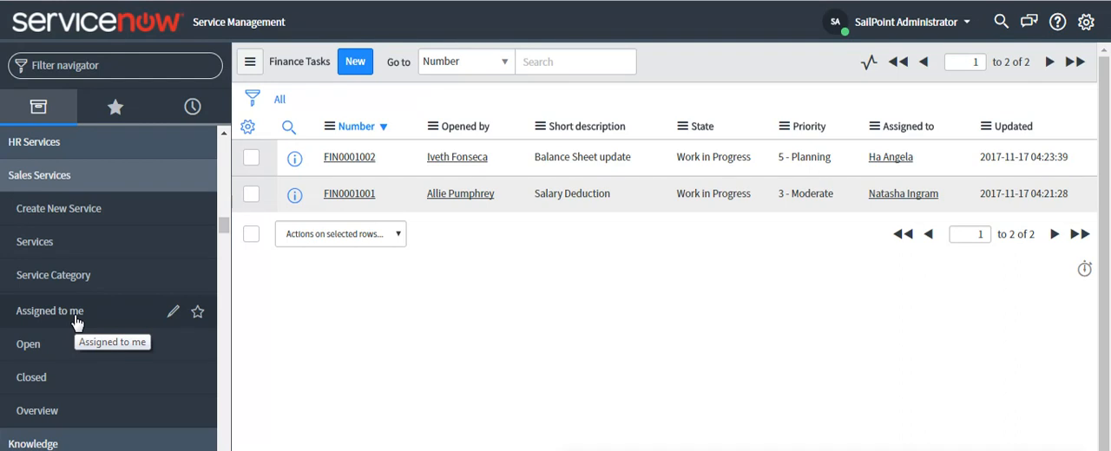
Open the record of the Senior Manager without a department from the Users list and examine the assigned roles.
left_click(72, 178)
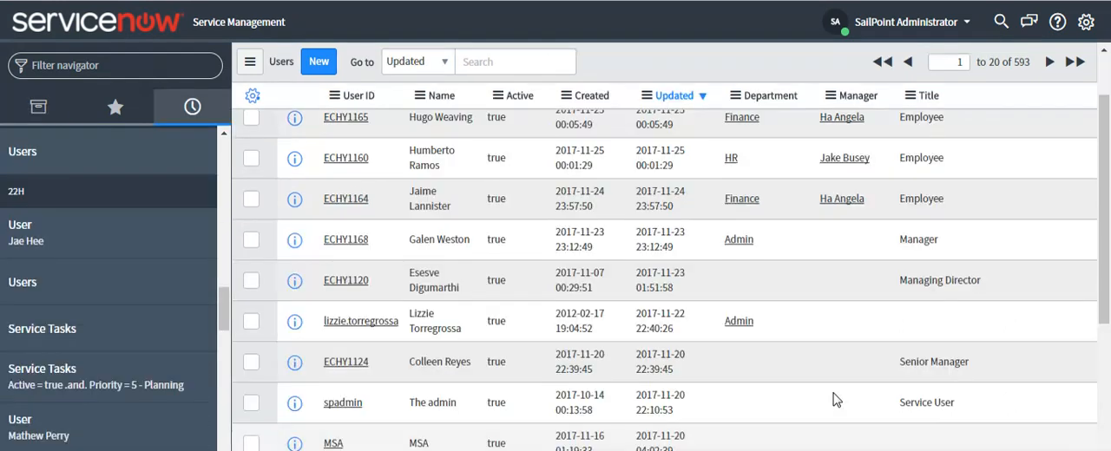
left_click_drag(981, 371, 899, 369)
double_click(946, 368)
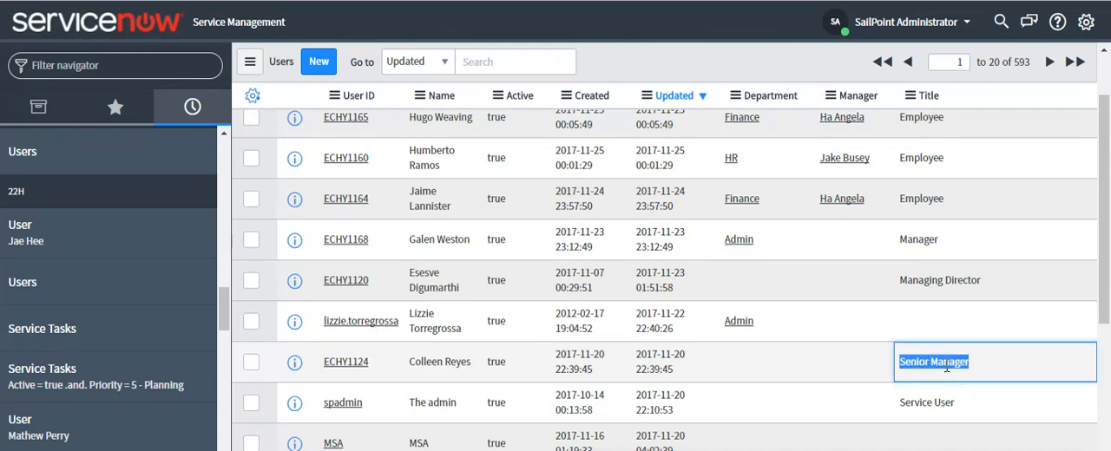
left_click(338, 361)
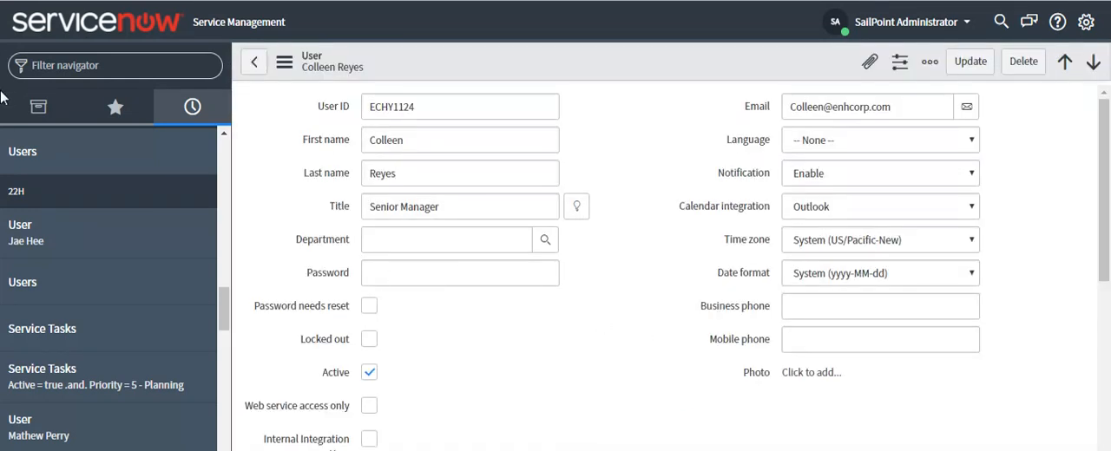
left_click(35, 106)
scroll(527, 373, "down", 8)
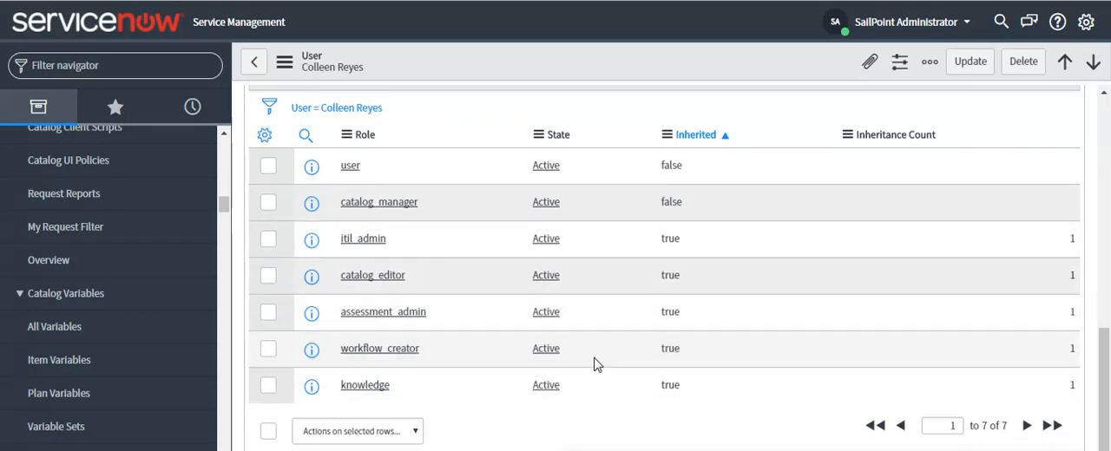
scroll(420, 292, "up", 10)
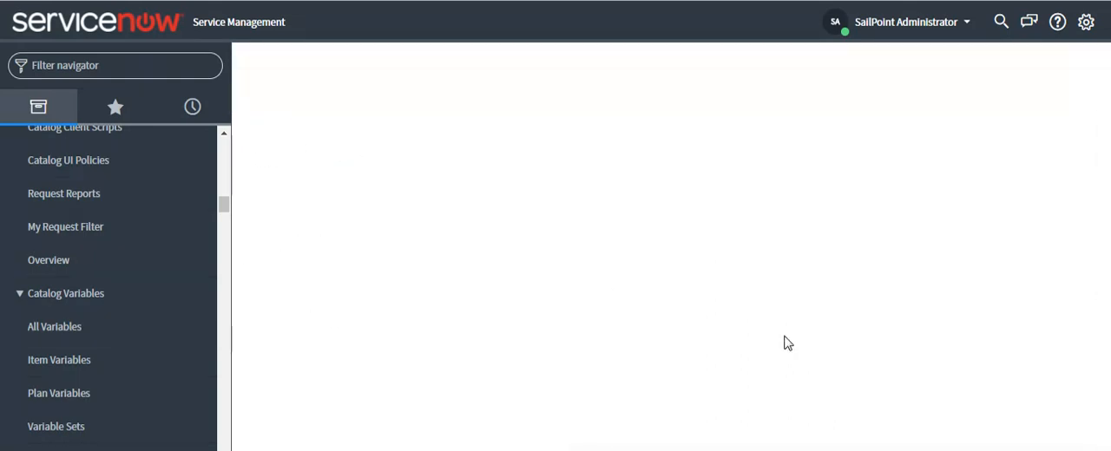
Filter the navigator by Department, open the Sales department from the Departments list and examine its users.
scroll(111, 340, "down", 2)
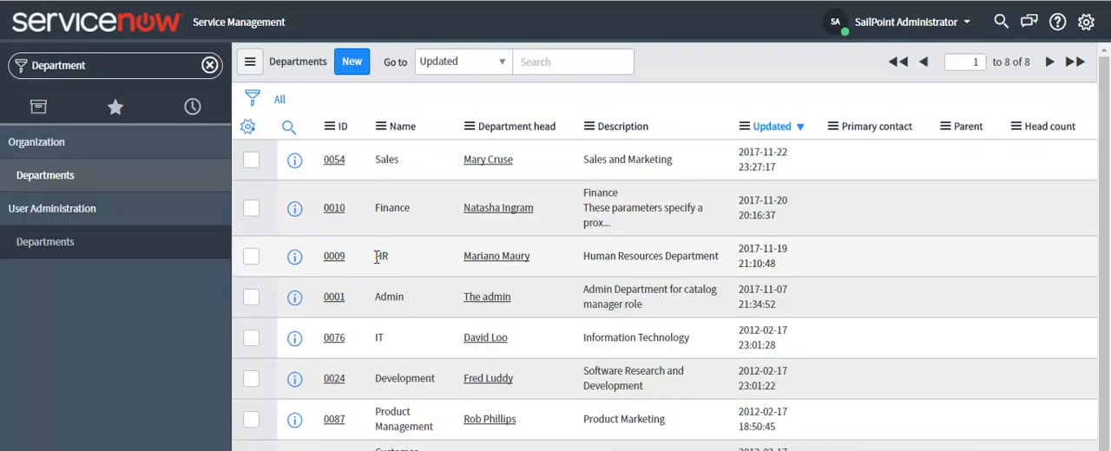
left_click(332, 162)
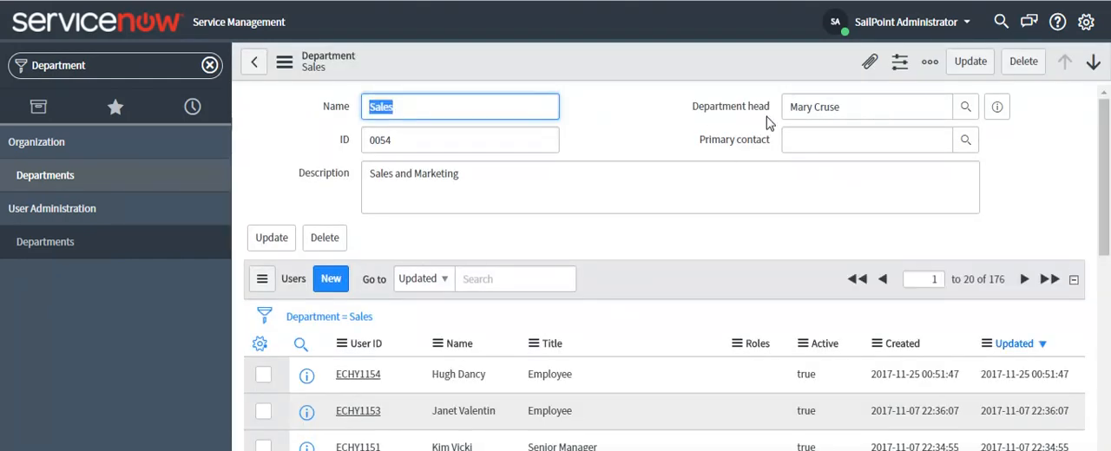
scroll(603, 385, "down", 3)
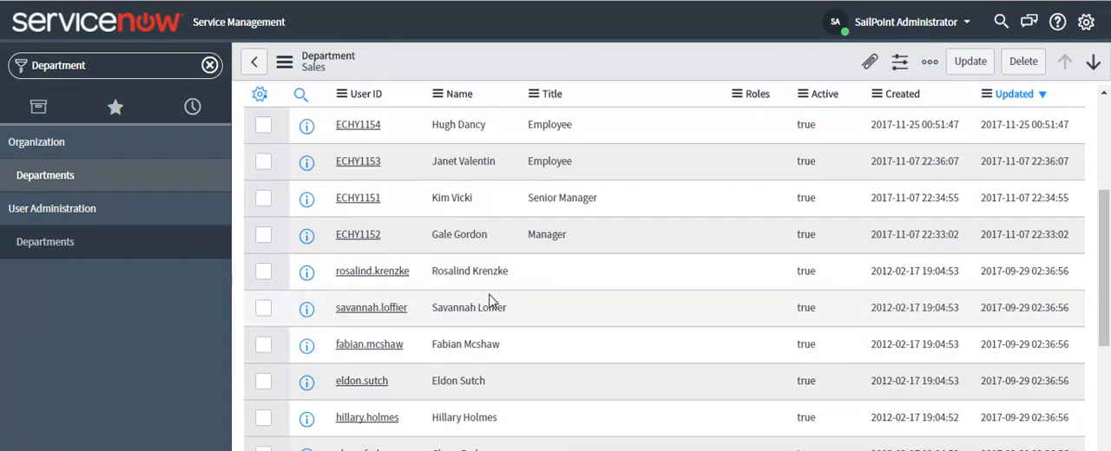
scroll(377, 281, "up", 2)
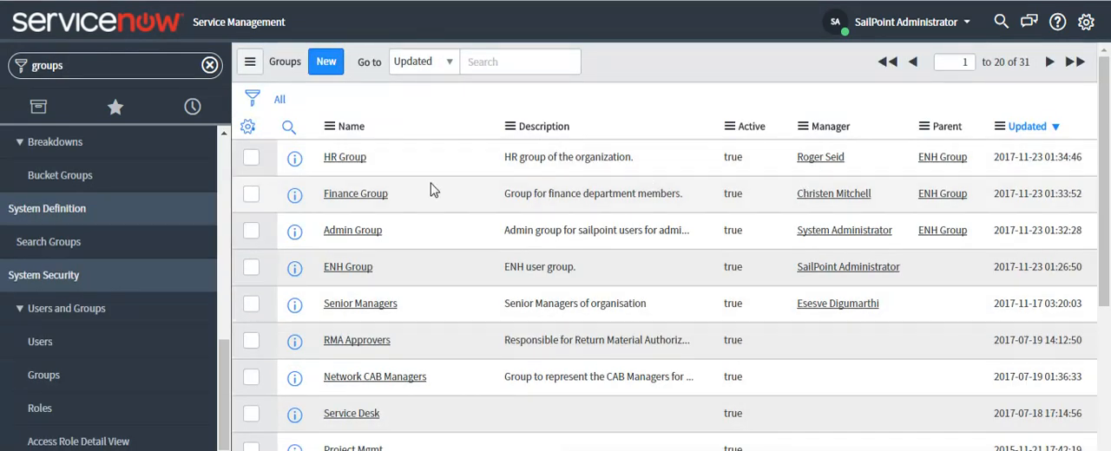
Find the Groups list through the navigator filter "groups" and open ENH Group to examine its roles and related lists.
mouse_move(310, 95)
left_mouse_down()
mouse_move(322, 144)
mouse_move(318, 106)
left_mouse_up()
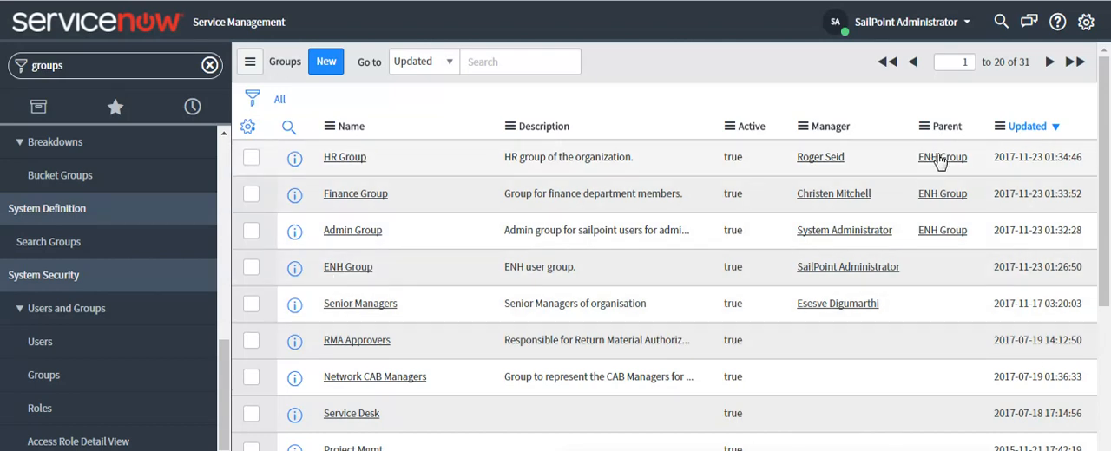
left_click(348, 267)
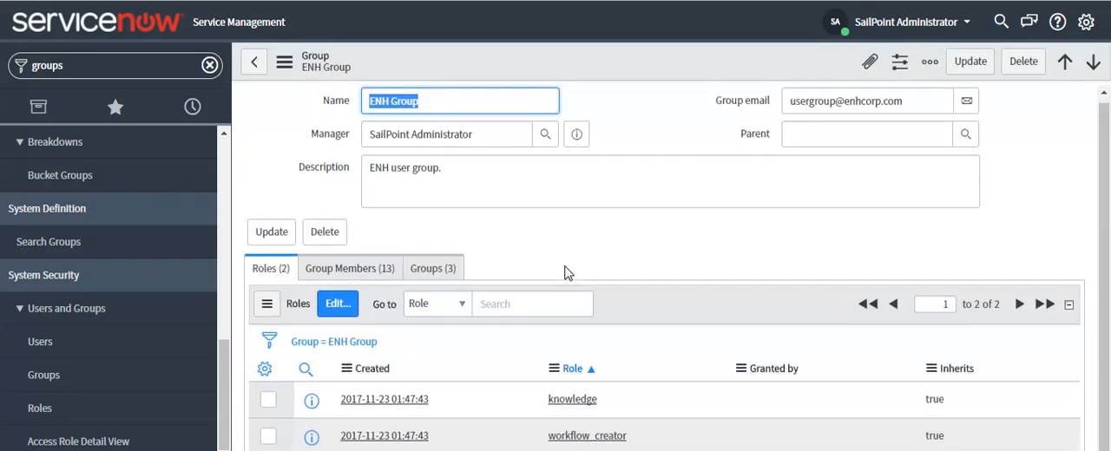
scroll(565, 269, "down", 1)
left_click(253, 62)
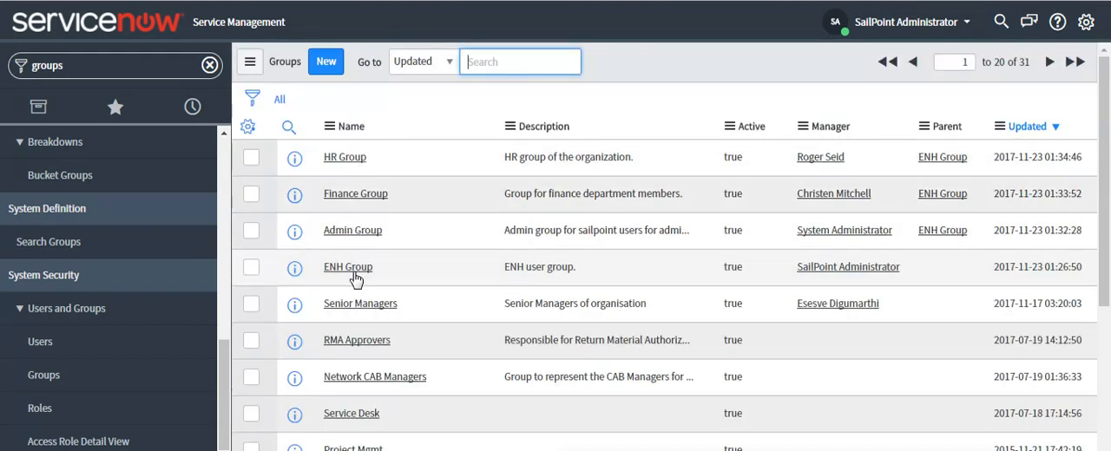
left_click(354, 269)
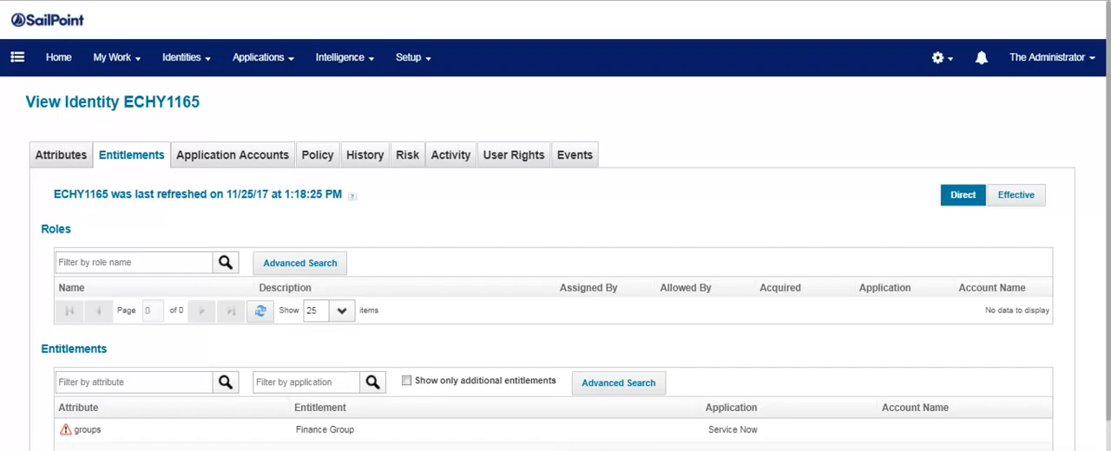
Switch to SailPoint and examine the attributes, application accounts and Service Now entitlements of identity ECHY1165.
scroll(417, 278, "down", 3)
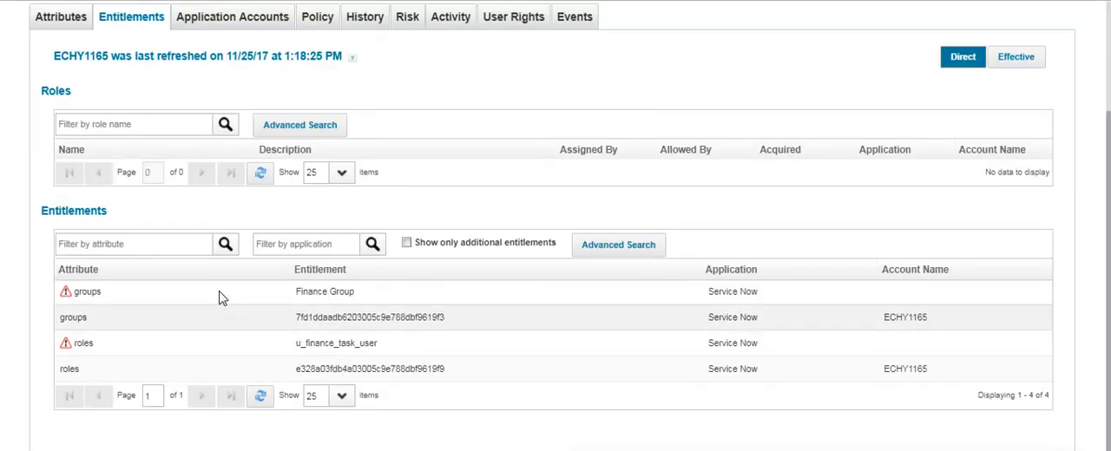
scroll(155, 145, "up", 1)
scroll(154, 145, "up", 1)
left_click(67, 99)
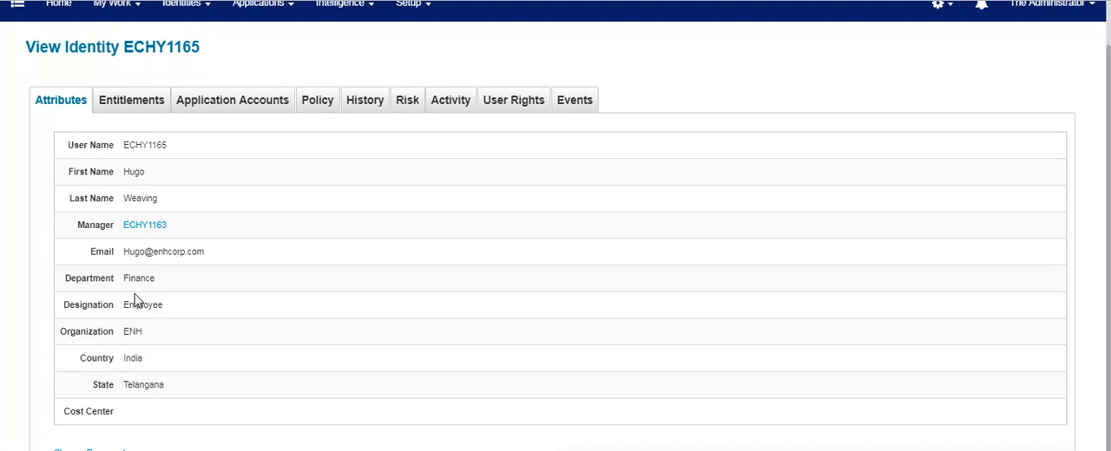
left_click(240, 100)
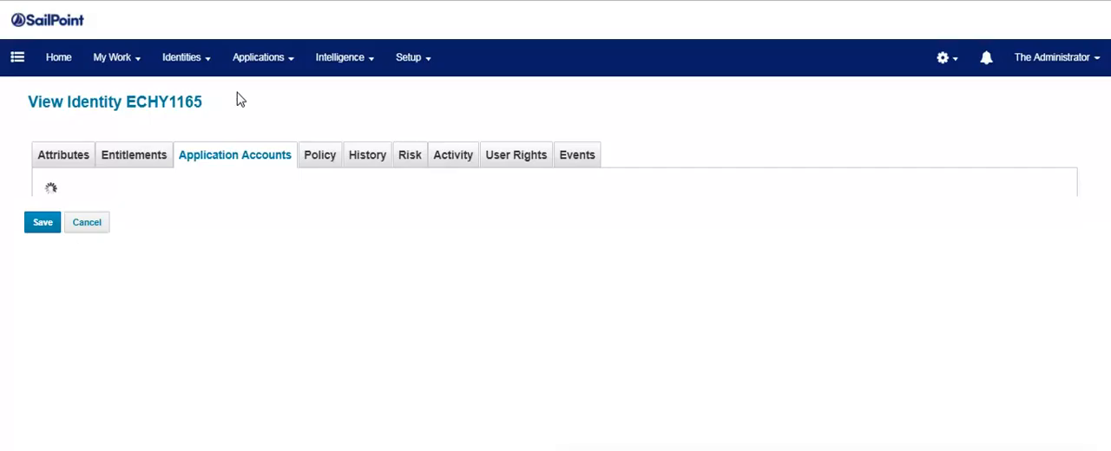
left_click(142, 160)
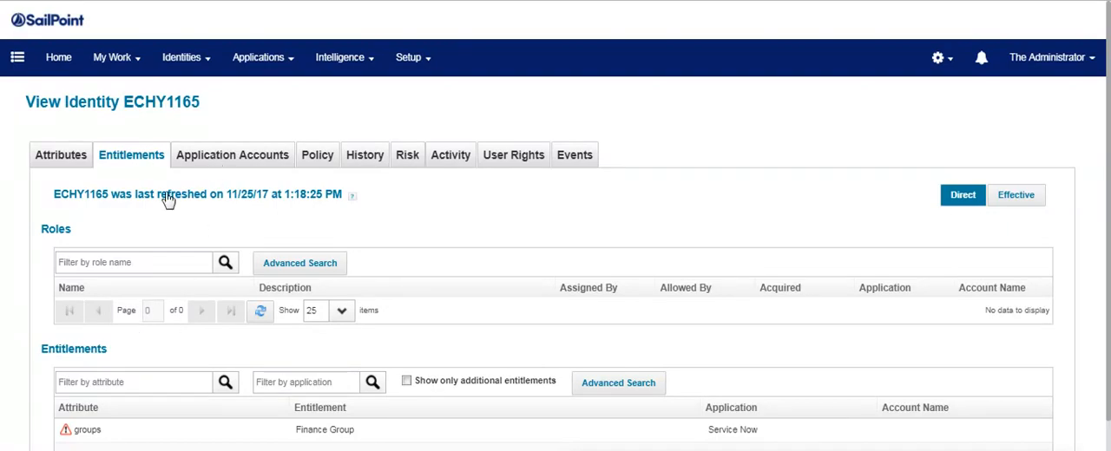
left_click(209, 155)
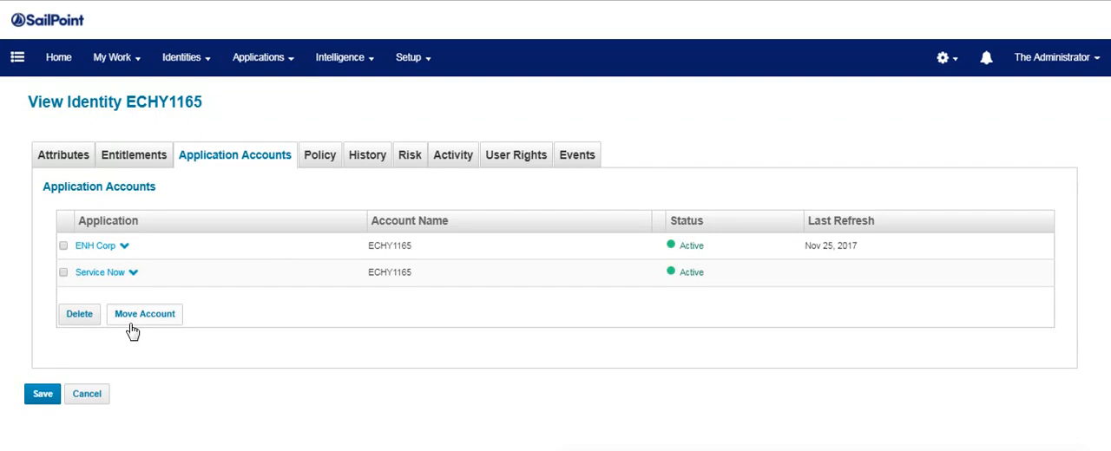
left_click(139, 160)
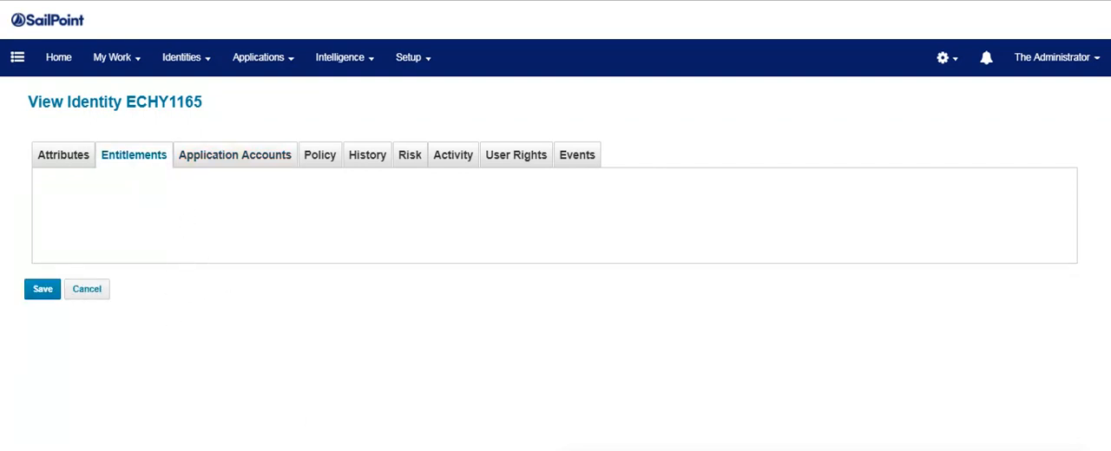
scroll(556, 260, "down", 2)
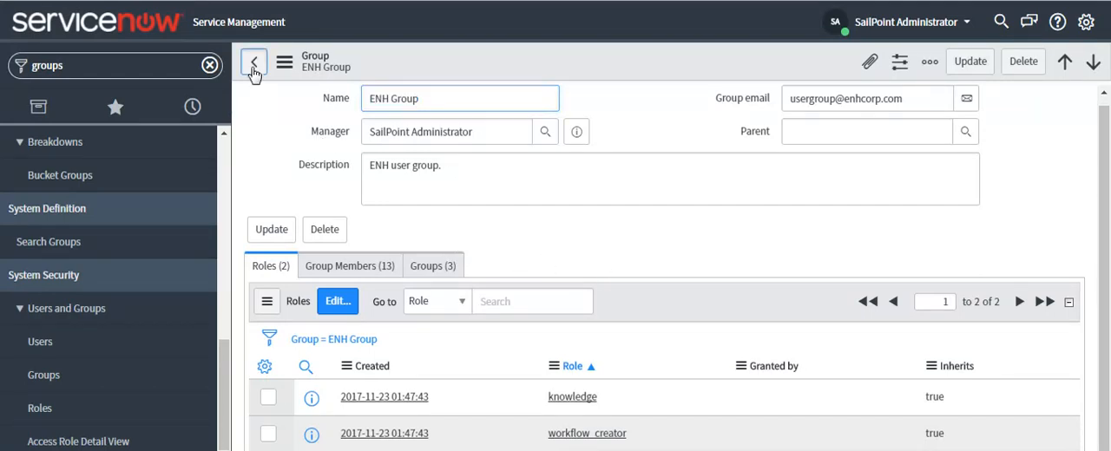
Switch back to ServiceNow and open HR Group from the Groups list to examine its group members.
left_click(254, 62)
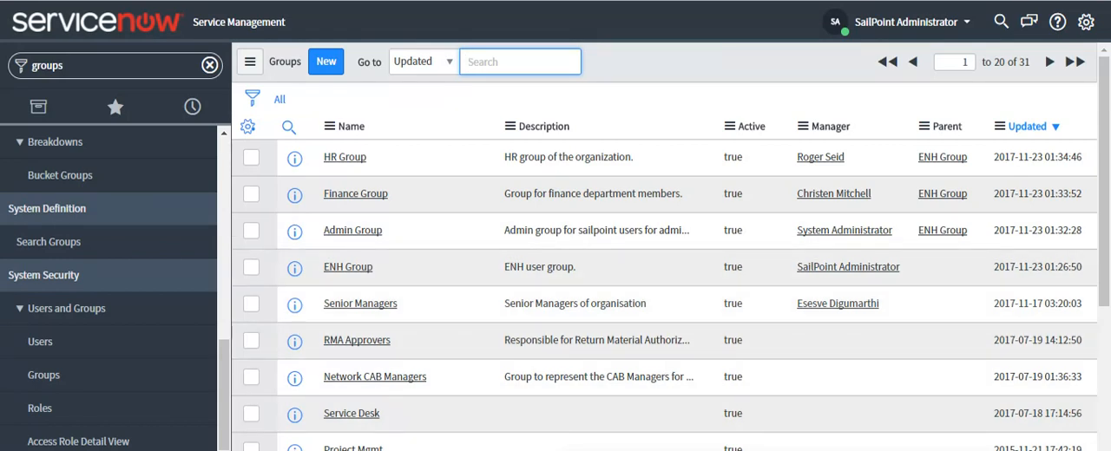
left_click(345, 159)
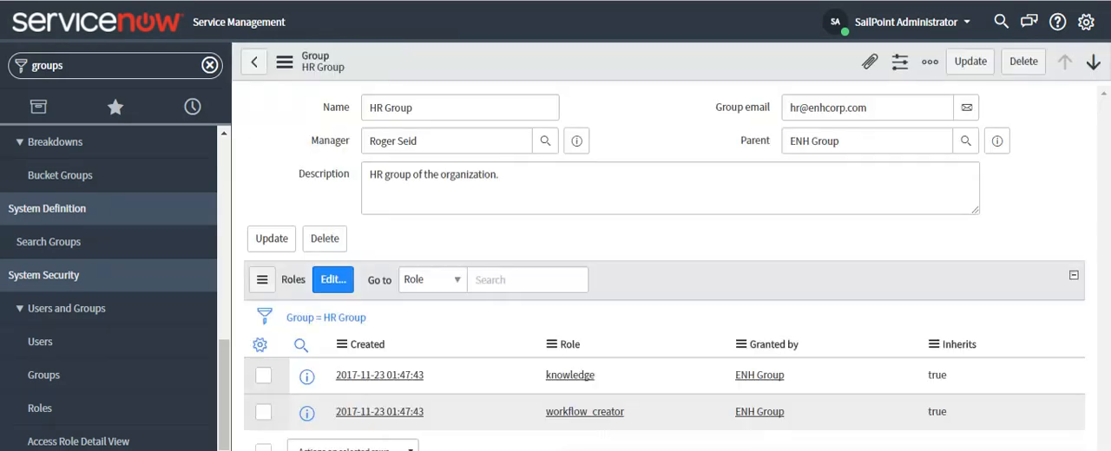
left_click(322, 278)
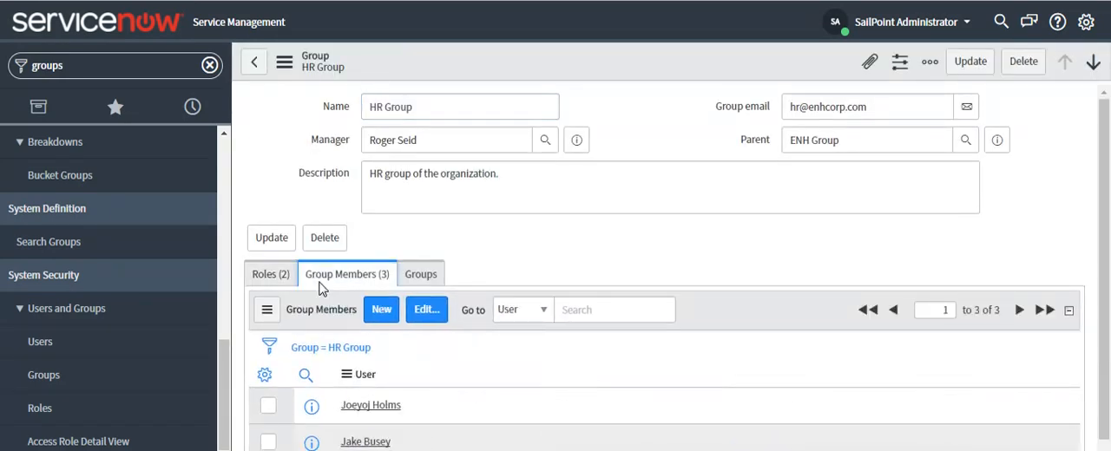
scroll(471, 409, "down", 1)
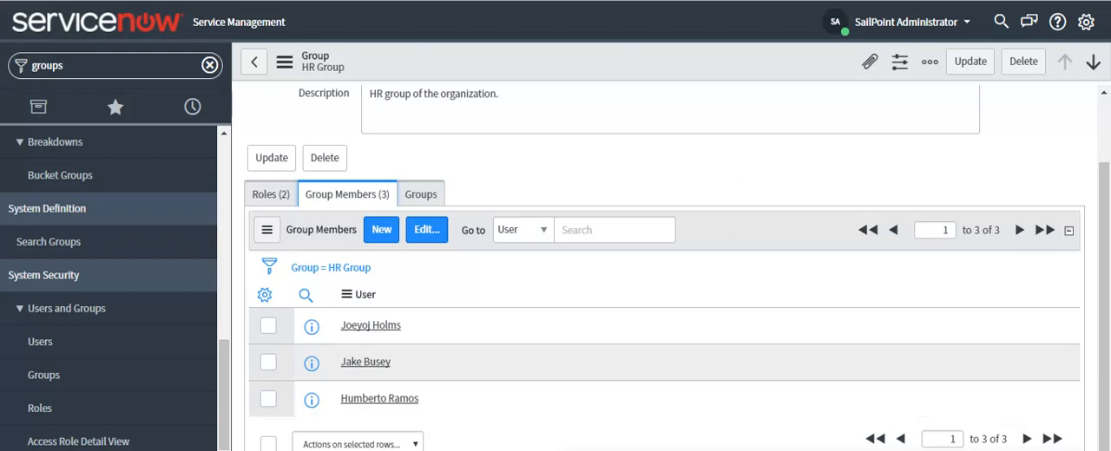
Impersonate the second user listed among the HR Group members, searching for the account by first name.
left_click(911, 22)
left_click(935, 73)
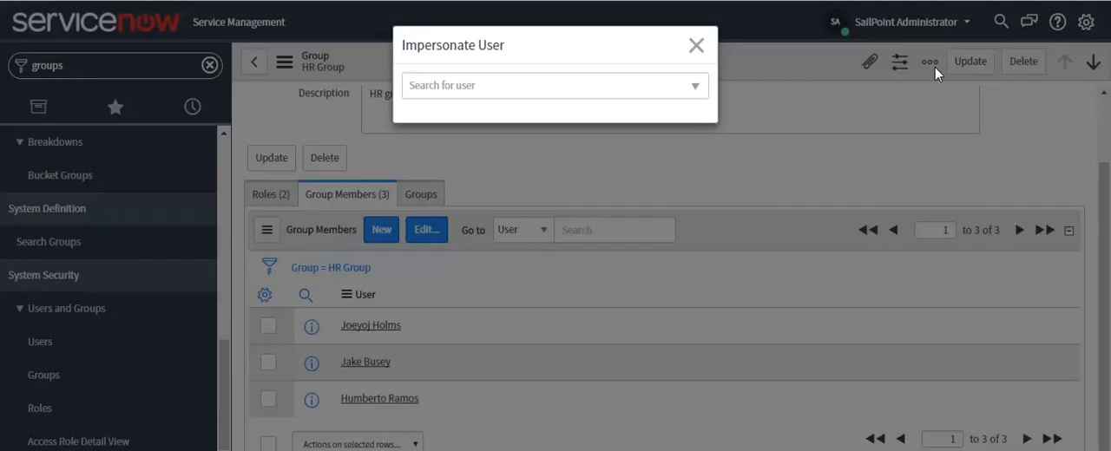
left_click(474, 84)
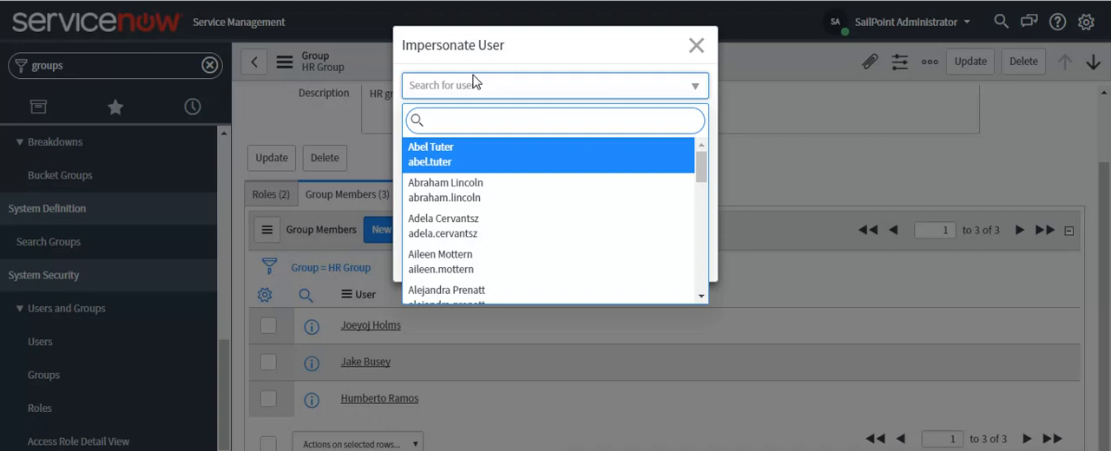
type("jake")
key("Return")
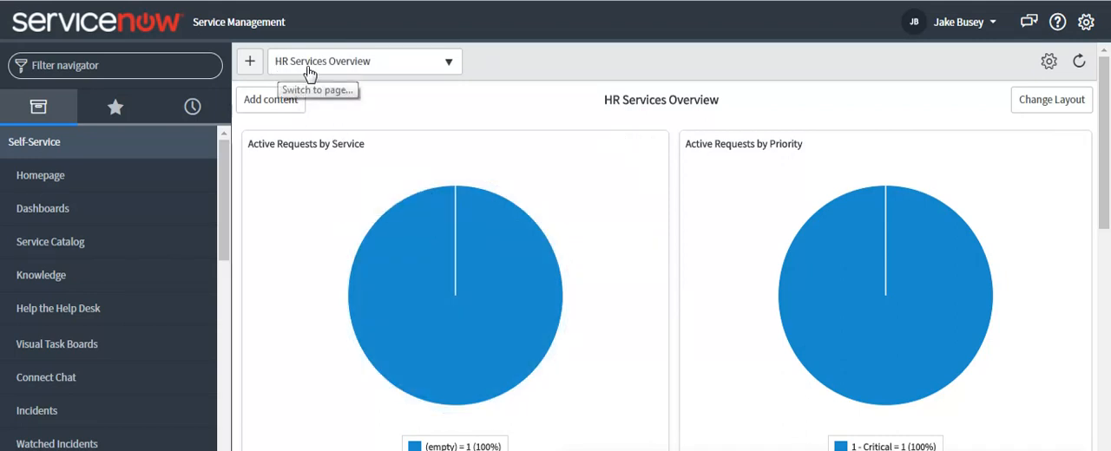
Open the active HR tasks from the Active Requests by Service chart and submit a new HR task with the default values.
left_click(416, 284)
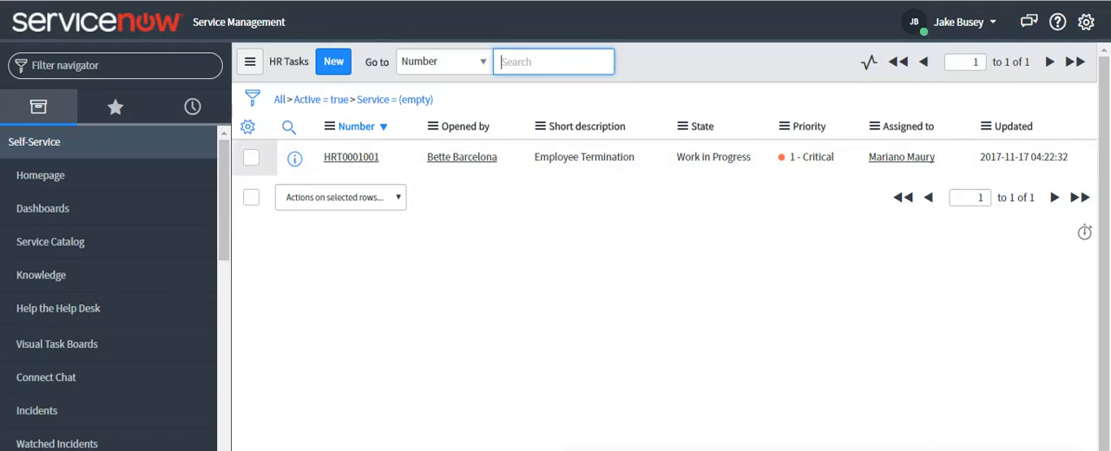
left_click(334, 62)
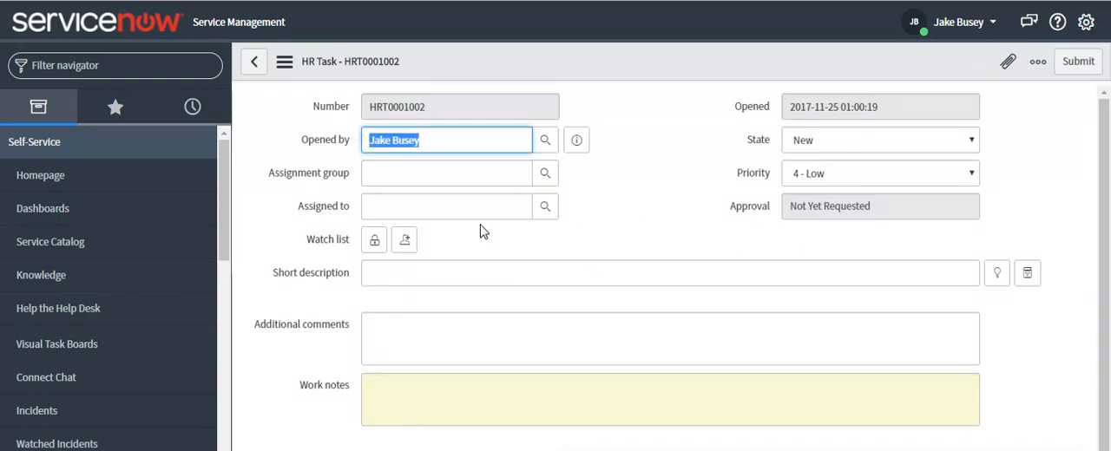
scroll(603, 259, "down", 1)
left_click(297, 446)
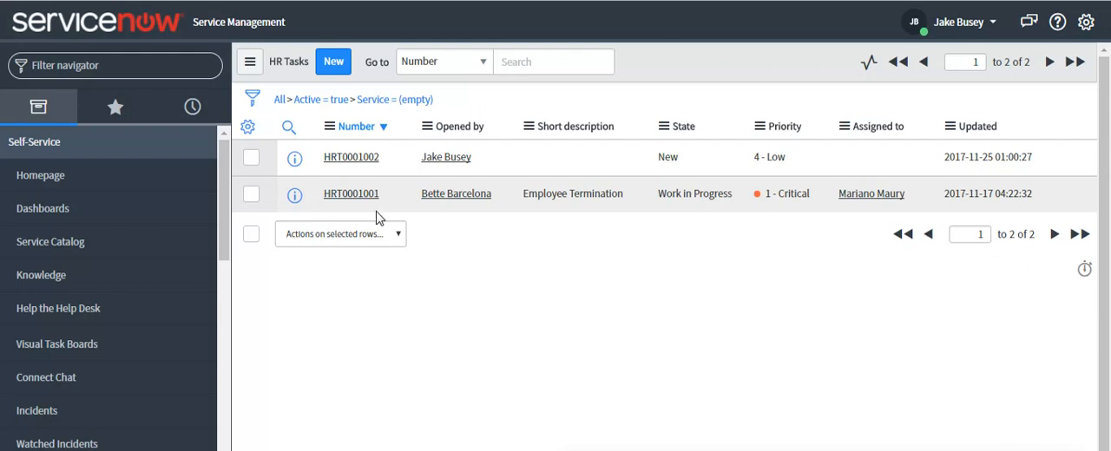
Examine the HR Tasks list and the navigator modules available to the impersonated HR user.
left_click(290, 64)
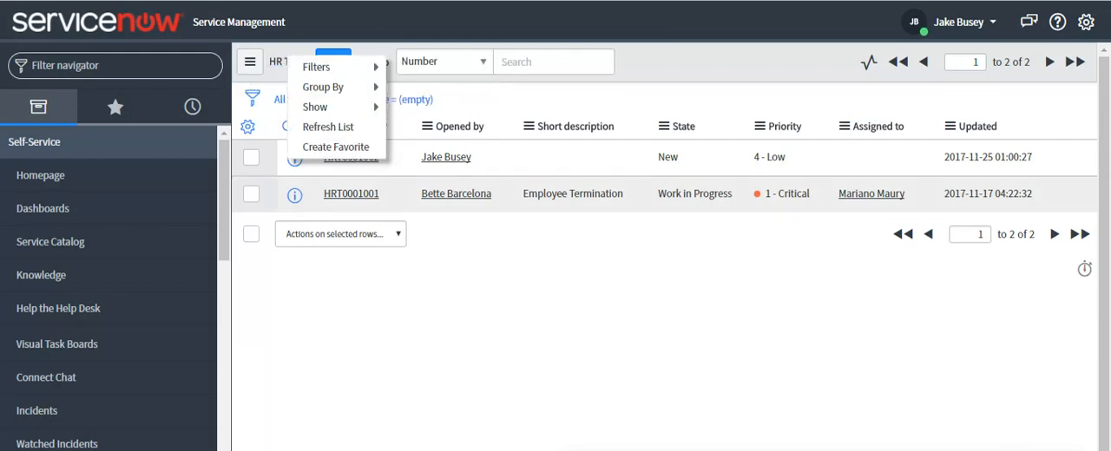
left_click(384, 339)
scroll(82, 417, "down", 2)
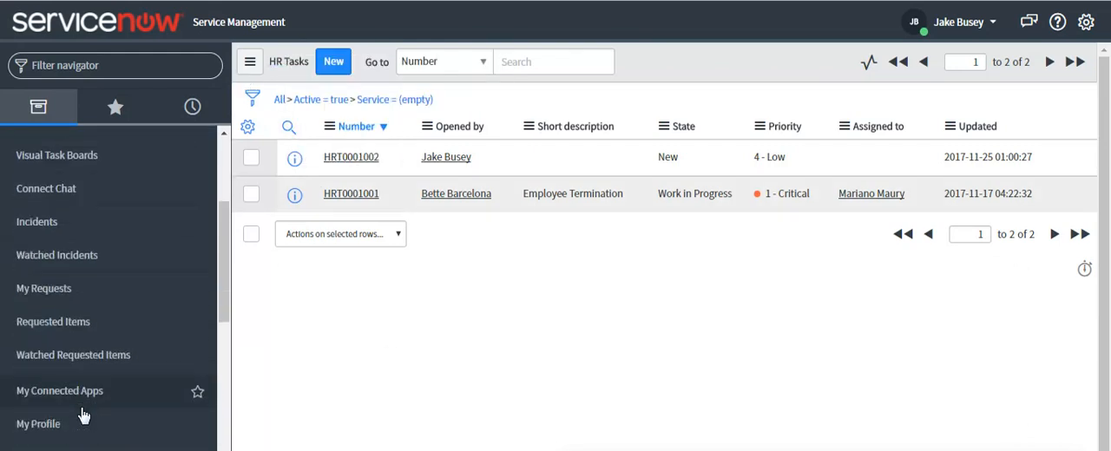
scroll(83, 416, "down", 1)
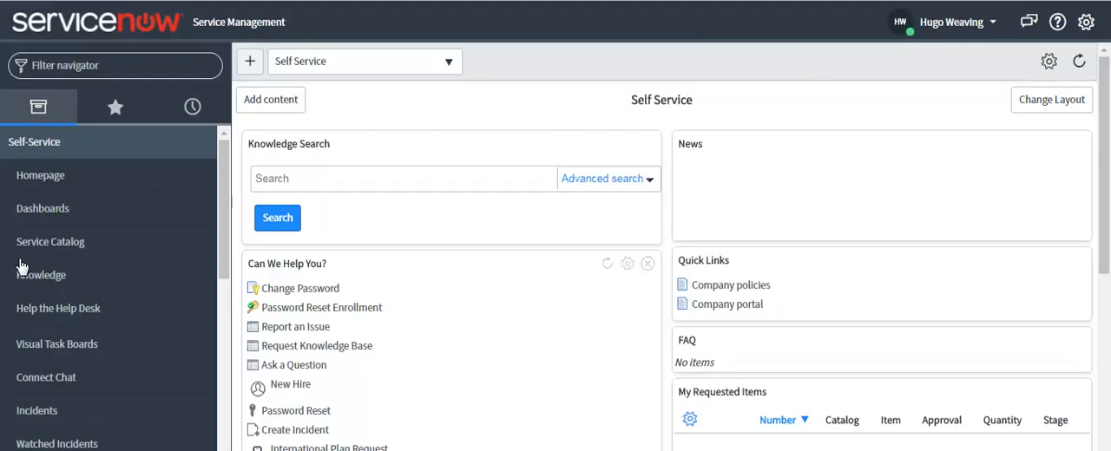
scroll(119, 266, "down", 2)
scroll(153, 335, "up", 1)
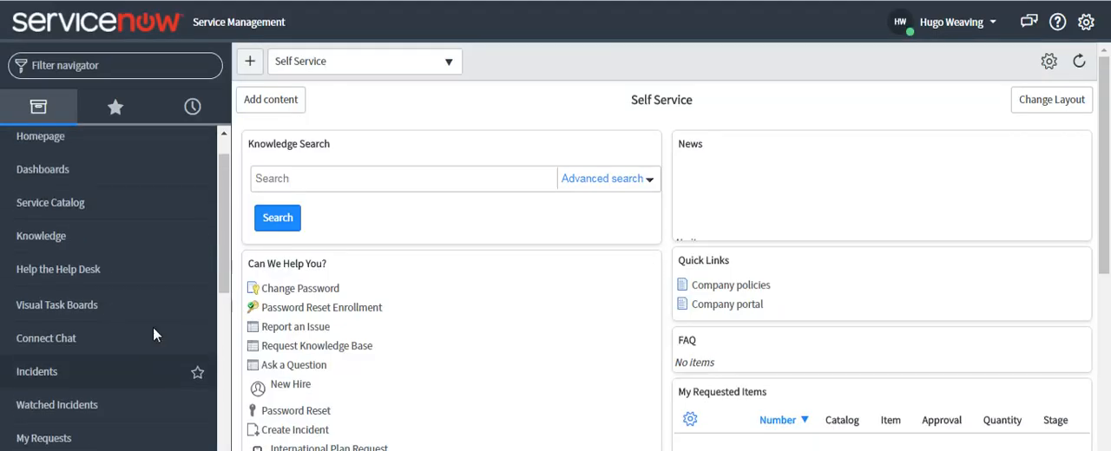
scroll(153, 335, "up", 1)
left_click(66, 153)
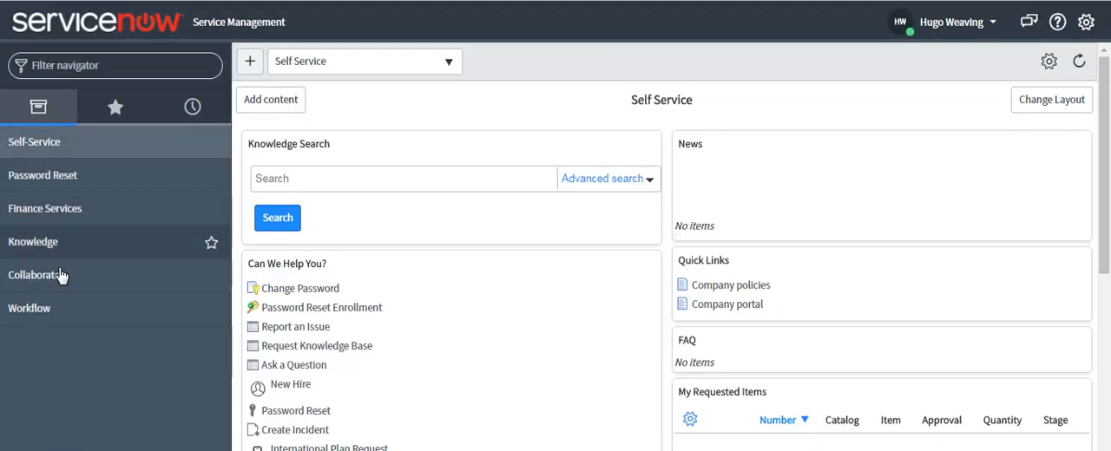
Open the Finance Services tasks assigned to the impersonated user, and widen the list to all active finance tasks.
left_click(57, 211)
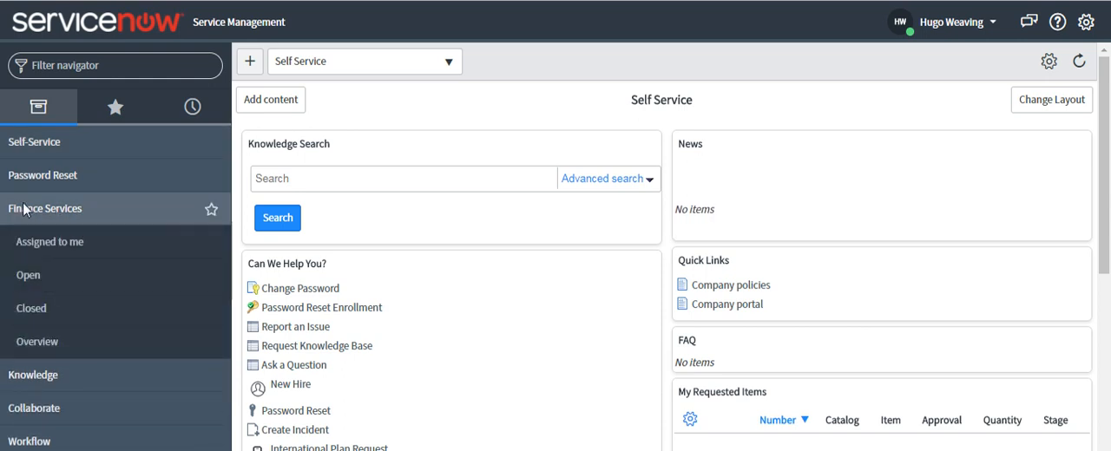
left_click(58, 245)
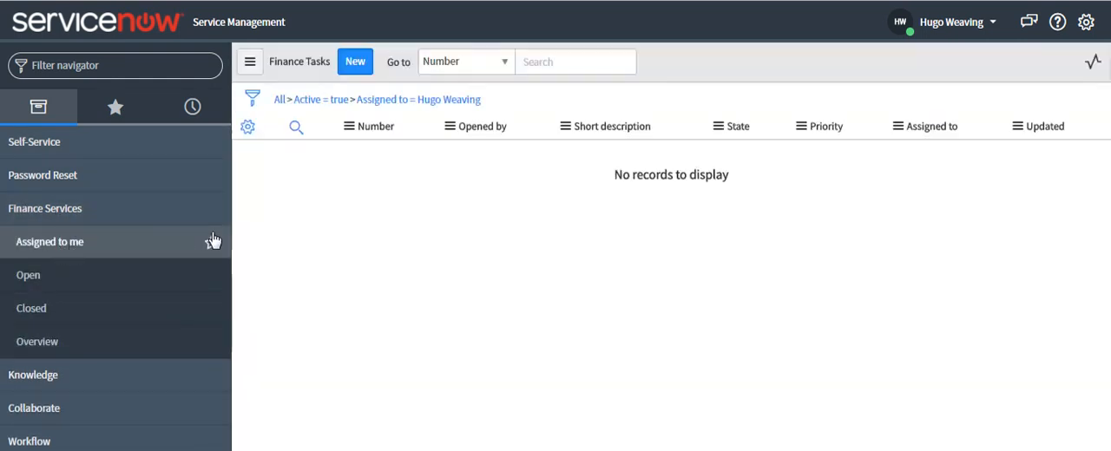
left_click(308, 102)
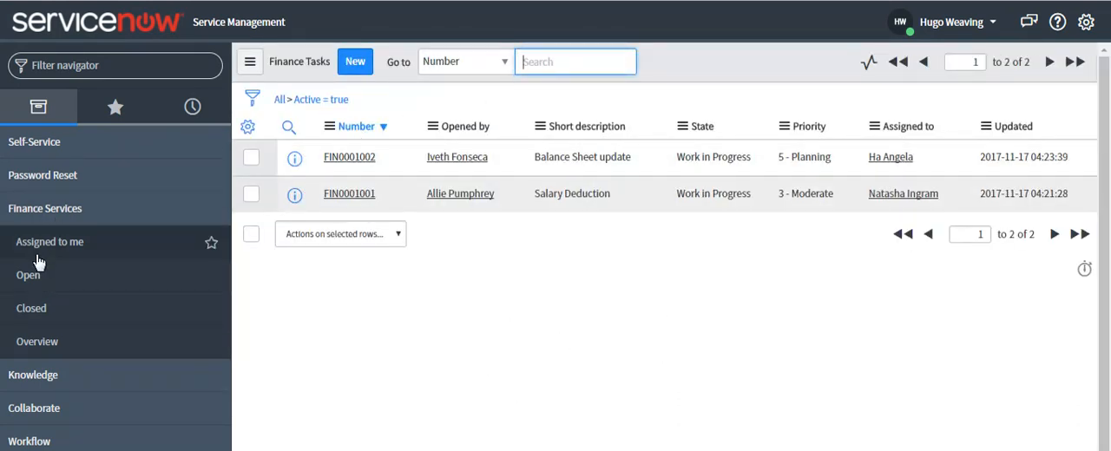
left_click(21, 210)
left_click(19, 213)
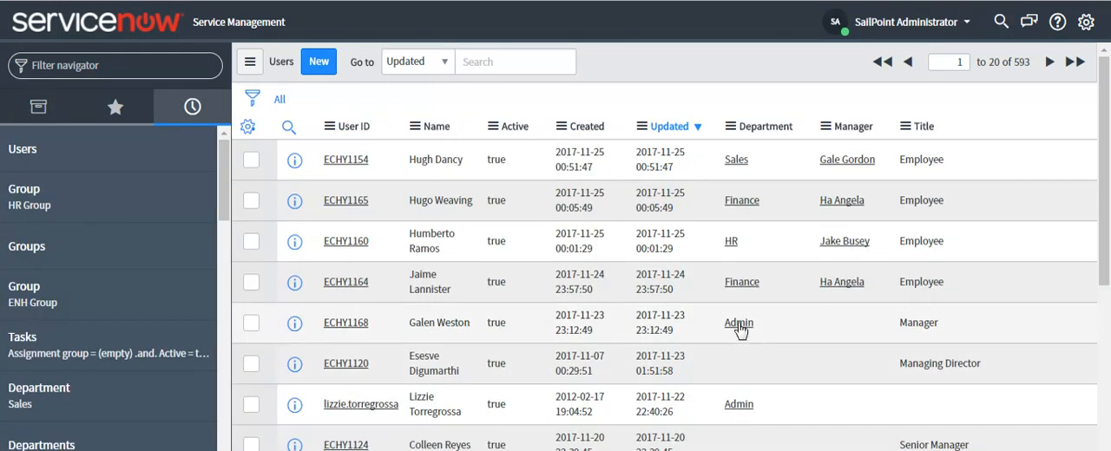
Open the Admin department from the users list, review its member users, and return to the list.
left_click(739, 323)
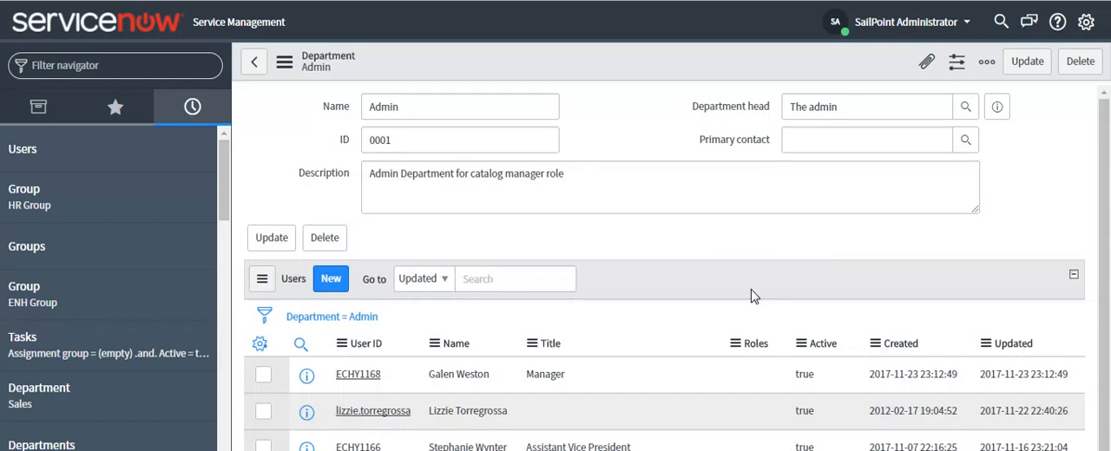
scroll(702, 293, "down", 1)
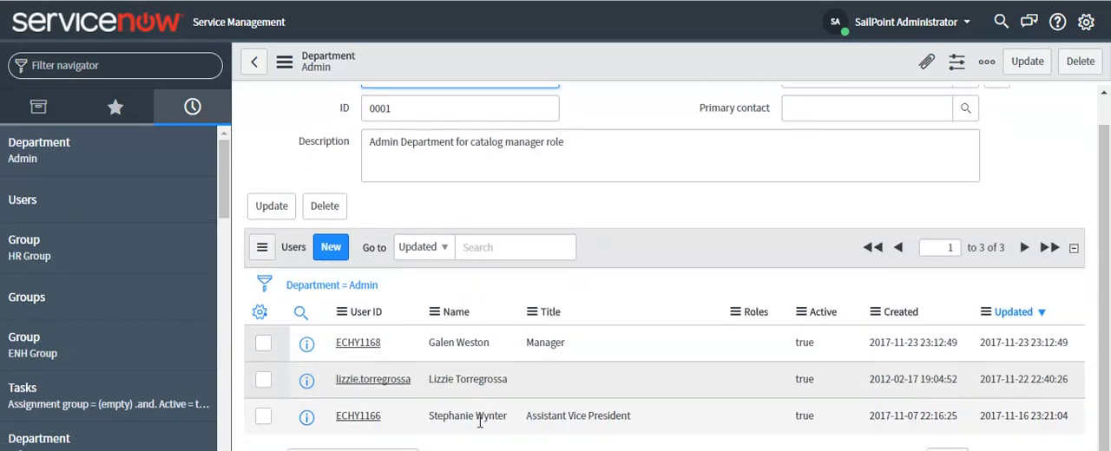
left_click(254, 61)
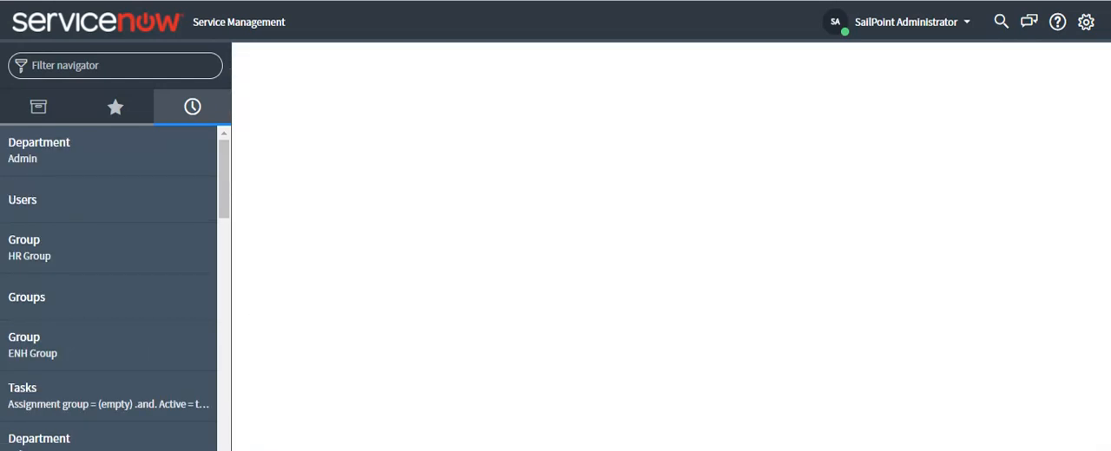
Check the roles and group membership on the record of the Admin department user titled Manager.
left_click(603, 384)
scroll(602, 384, "down", 6)
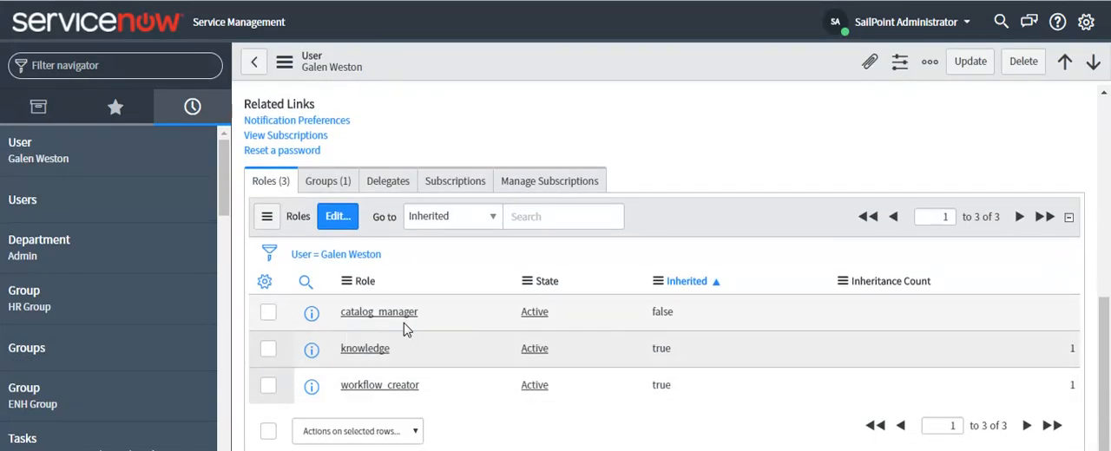
left_click(326, 189)
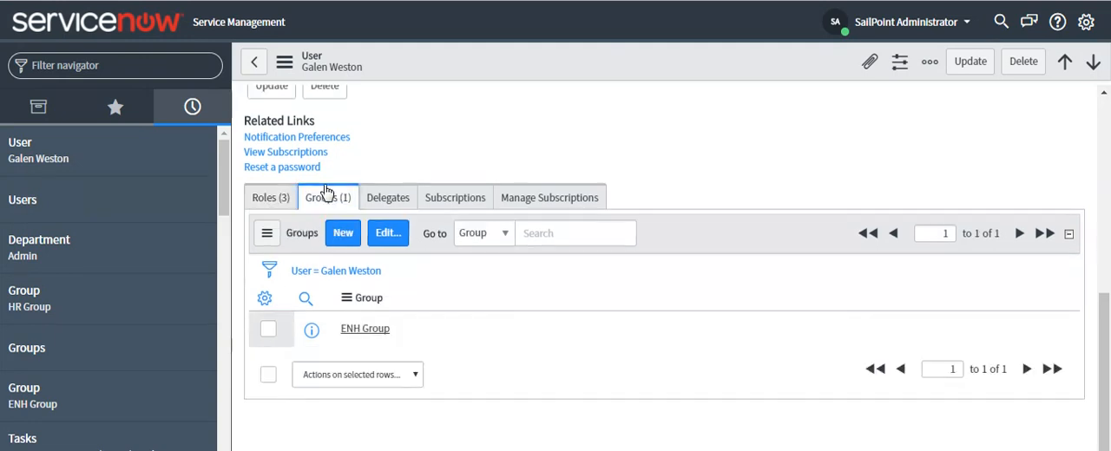
left_click(286, 200)
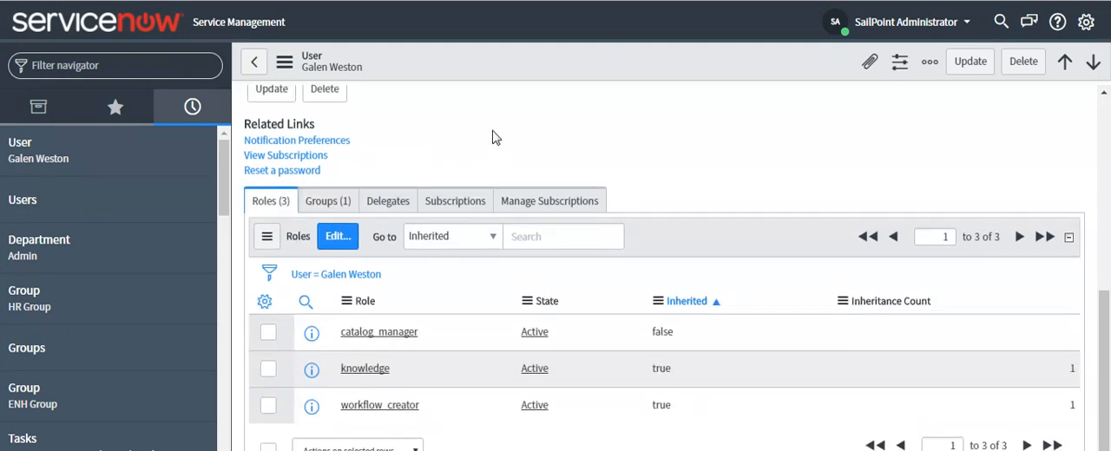
scroll(494, 136, "up", 10)
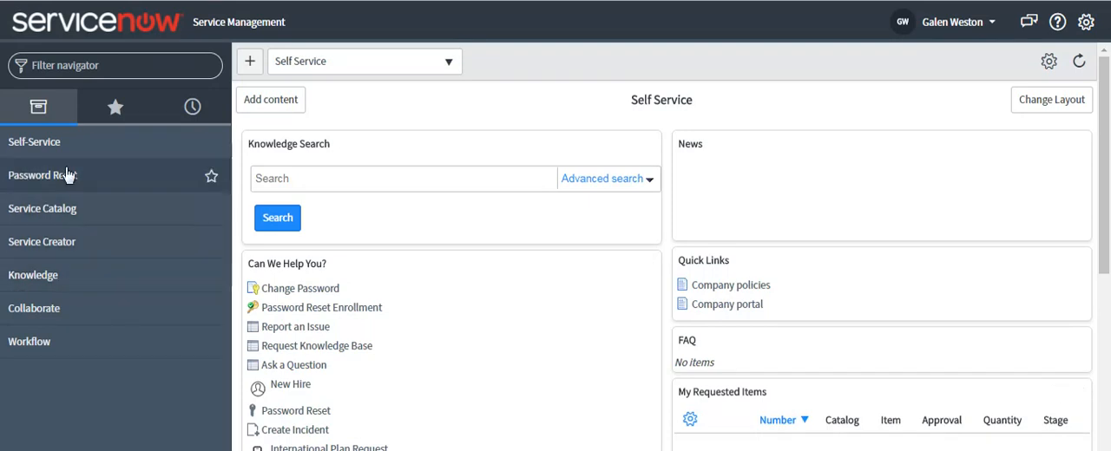
Check My Service Categories and My Published Services under Service Creator as the impersonated Admin user, and collapse the application.
left_click(43, 243)
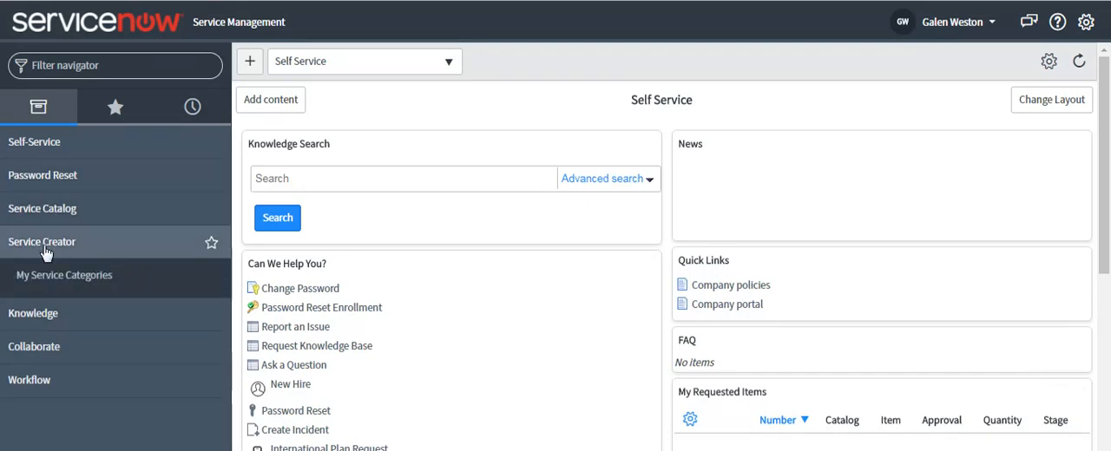
left_click(49, 279)
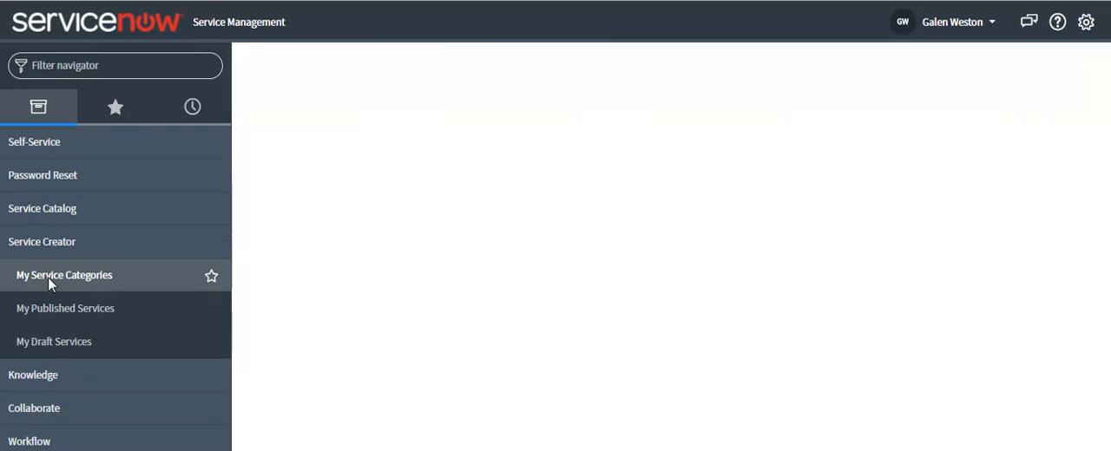
left_click(46, 313)
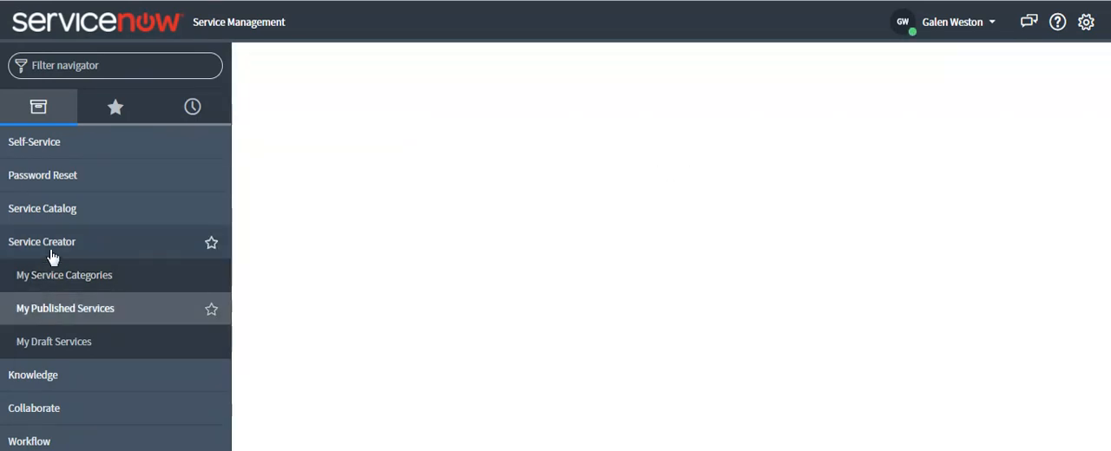
left_click(48, 242)
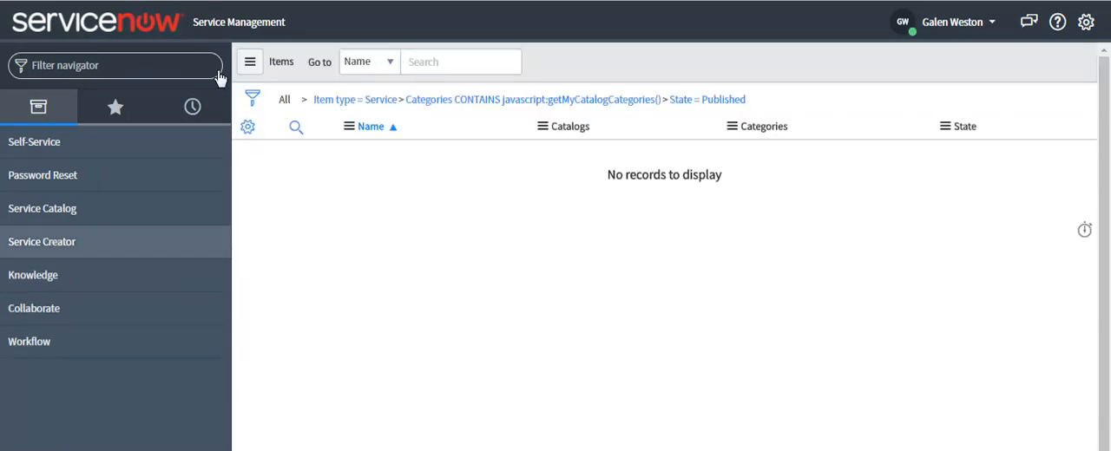
Return to the Self Service homepage and expand the Service Catalog application to show its modules.
left_click(148, 24)
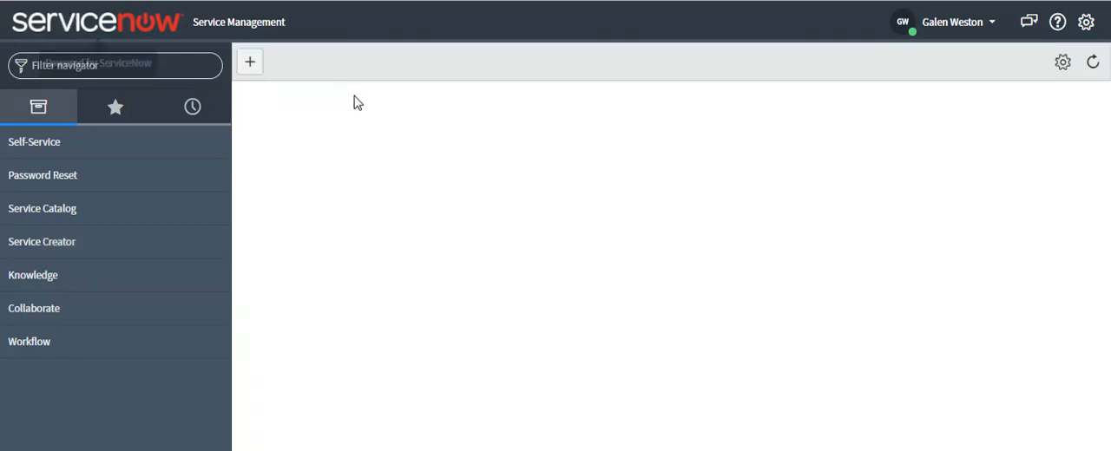
left_click(387, 70)
left_click(395, 70)
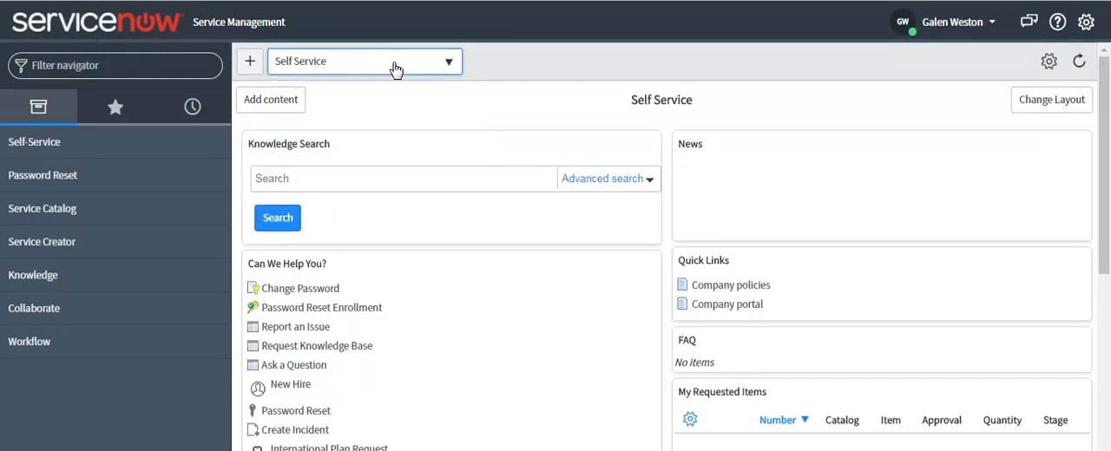
left_click(40, 233)
left_click(37, 207)
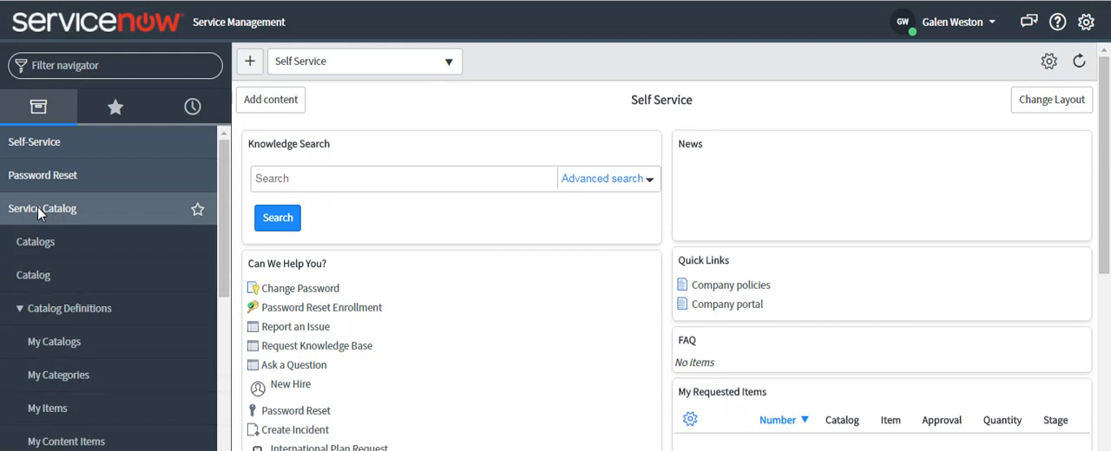
Examine the Finance Services category record in the Service Catalog, including its details and Catalog Item list.
left_click(56, 314)
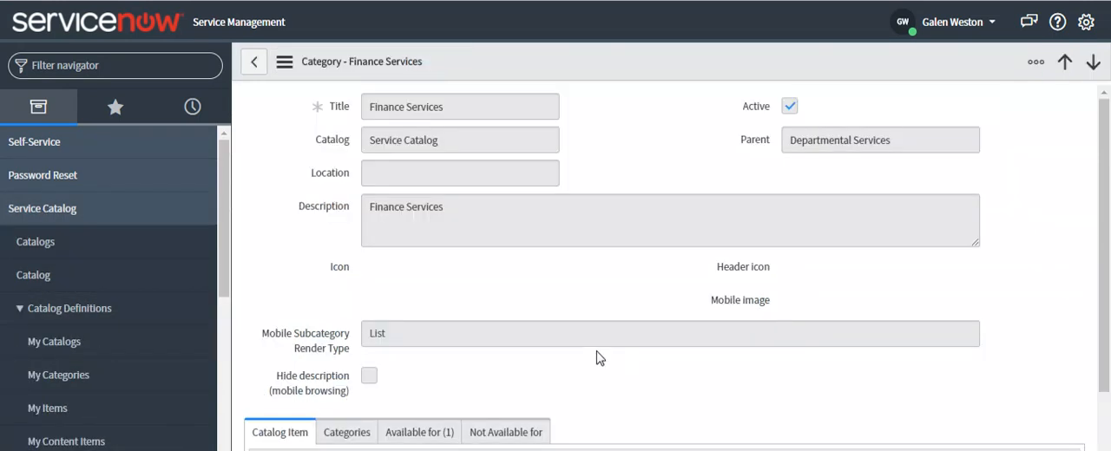
scroll(676, 388, "down", 3)
scroll(677, 386, "up", 3)
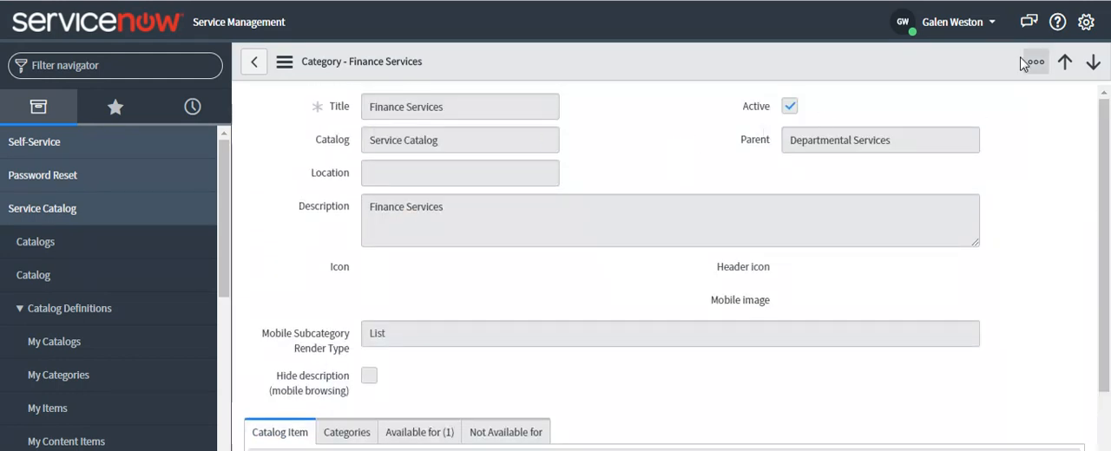
scroll(482, 352, "down", 2)
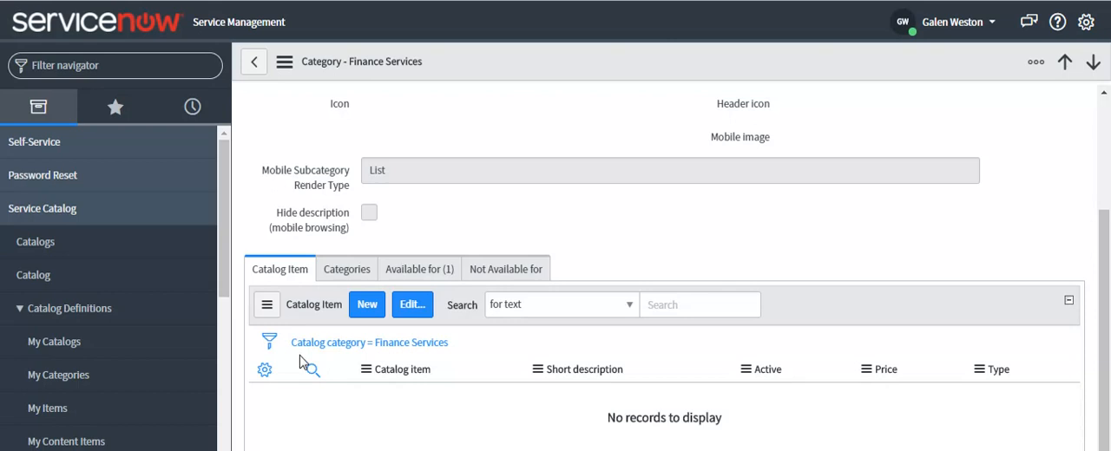
scroll(701, 241, "up", 2)
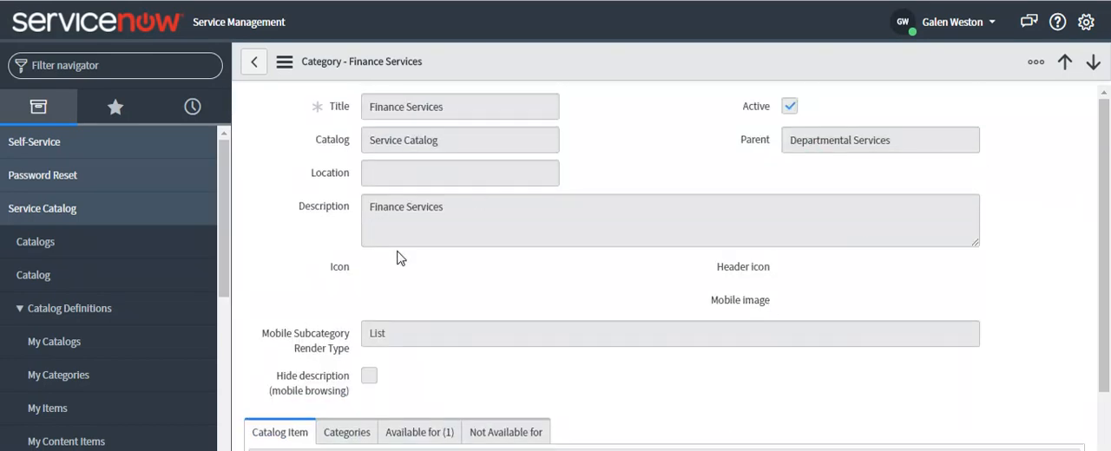